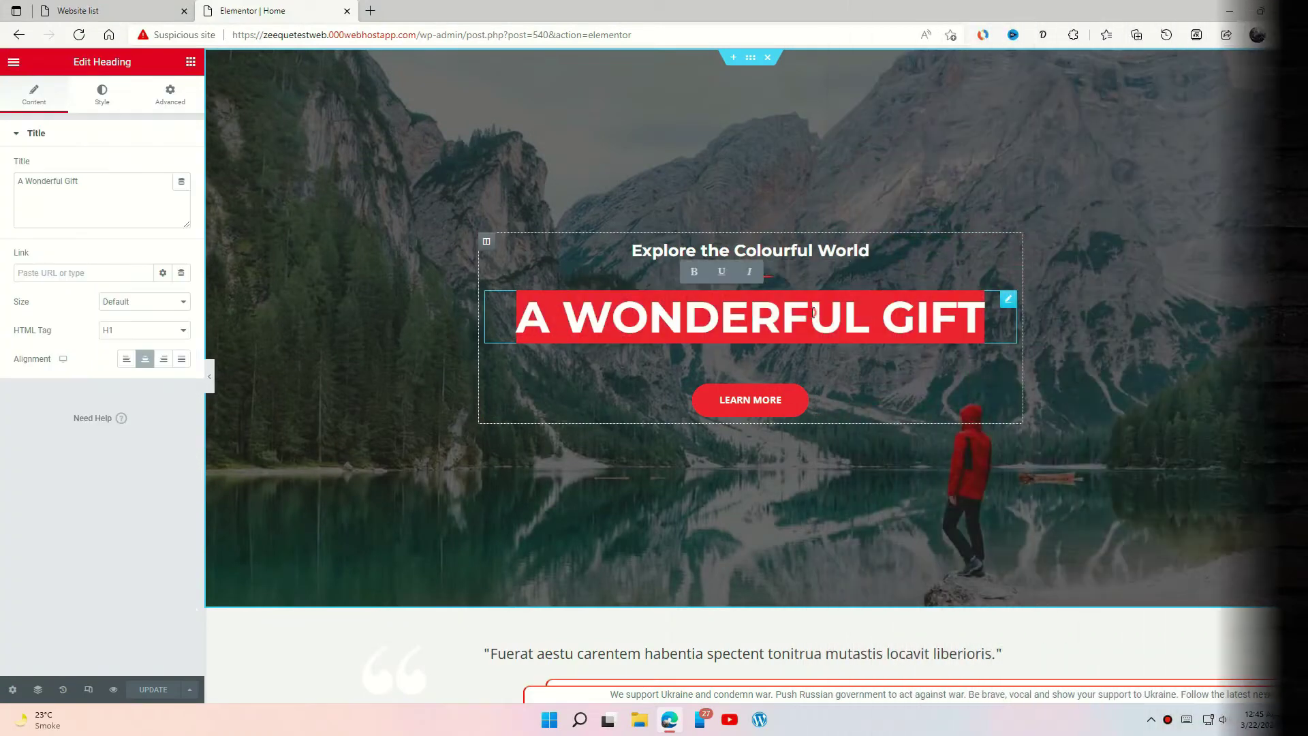
Retitle the hero heading 'Welcome to my Site' and place a new Heading widget above the quote
{"action": "type", "text": "Welcome to my Si"}
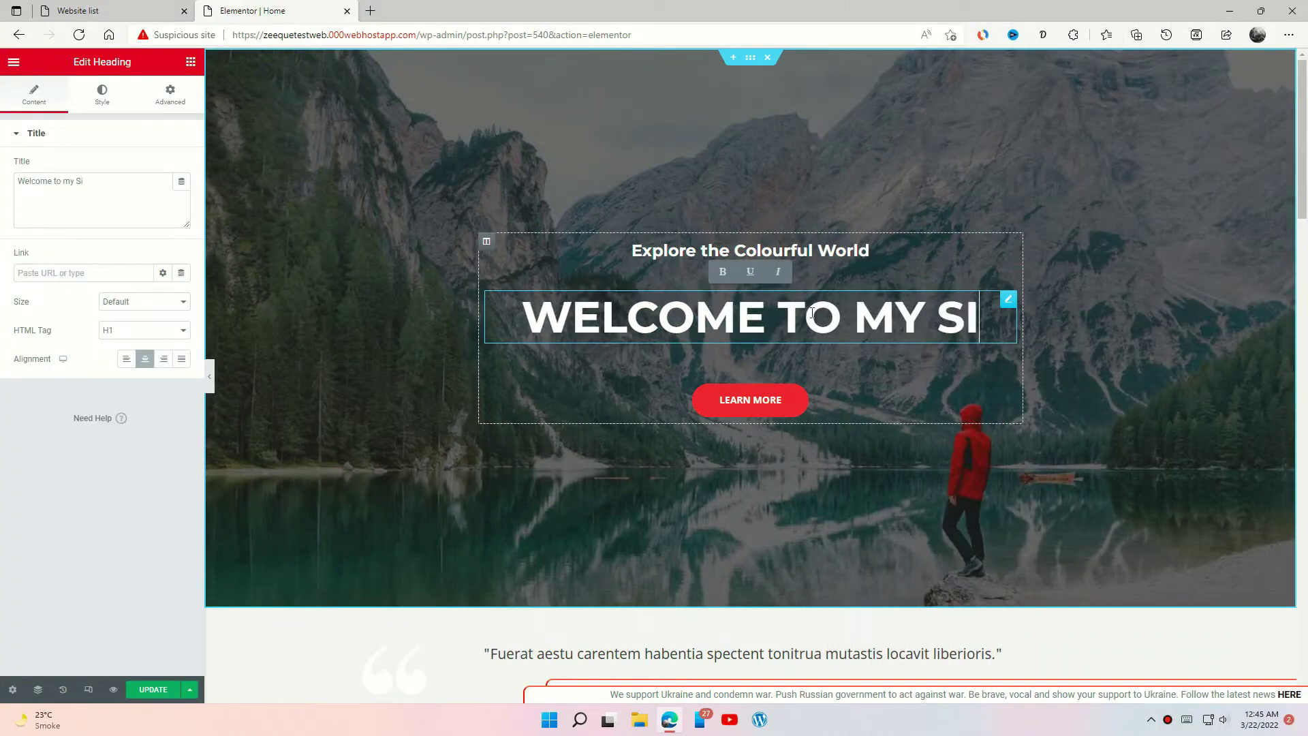
{"action": "type", "text": "te"}
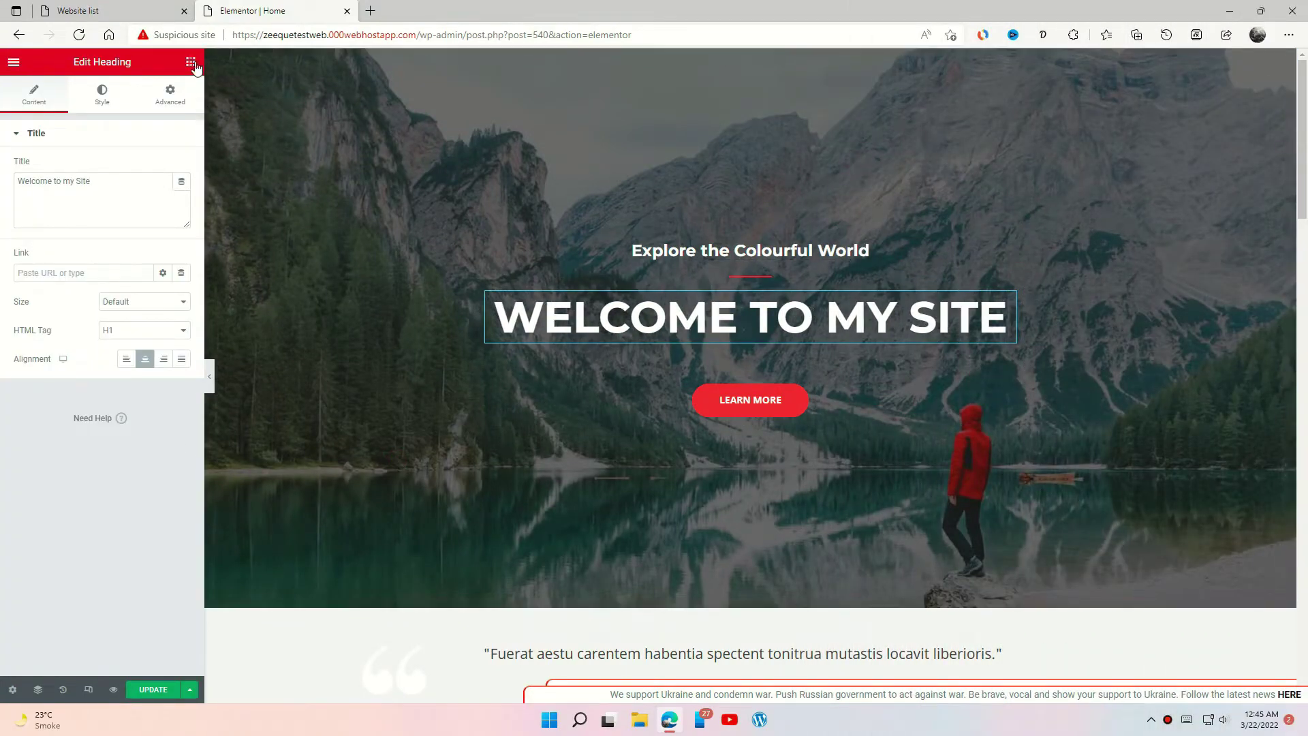
{"action": "left_click", "coordinate": [191, 62]}
{"action": "left_click_drag", "start_coordinate": [151, 225], "coordinate": [661, 654]}
Add a Text Editor block below the new heading, then switch to the other browser window's address bar
{"action": "scroll", "coordinate": [614, 462], "scroll_direction": "down", "scroll_amount": 4}
{"action": "left_click", "coordinate": [191, 61]}
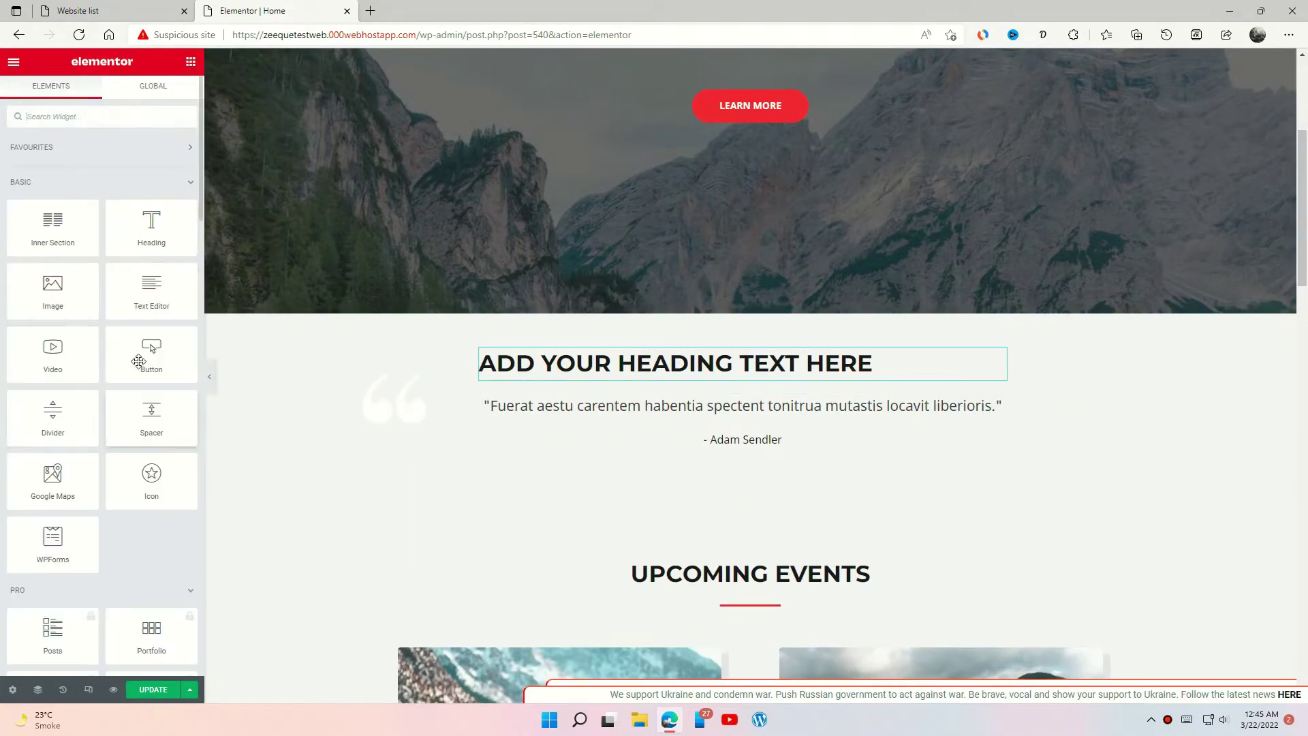
{"action": "left_click_drag", "start_coordinate": [148, 299], "coordinate": [729, 397]}
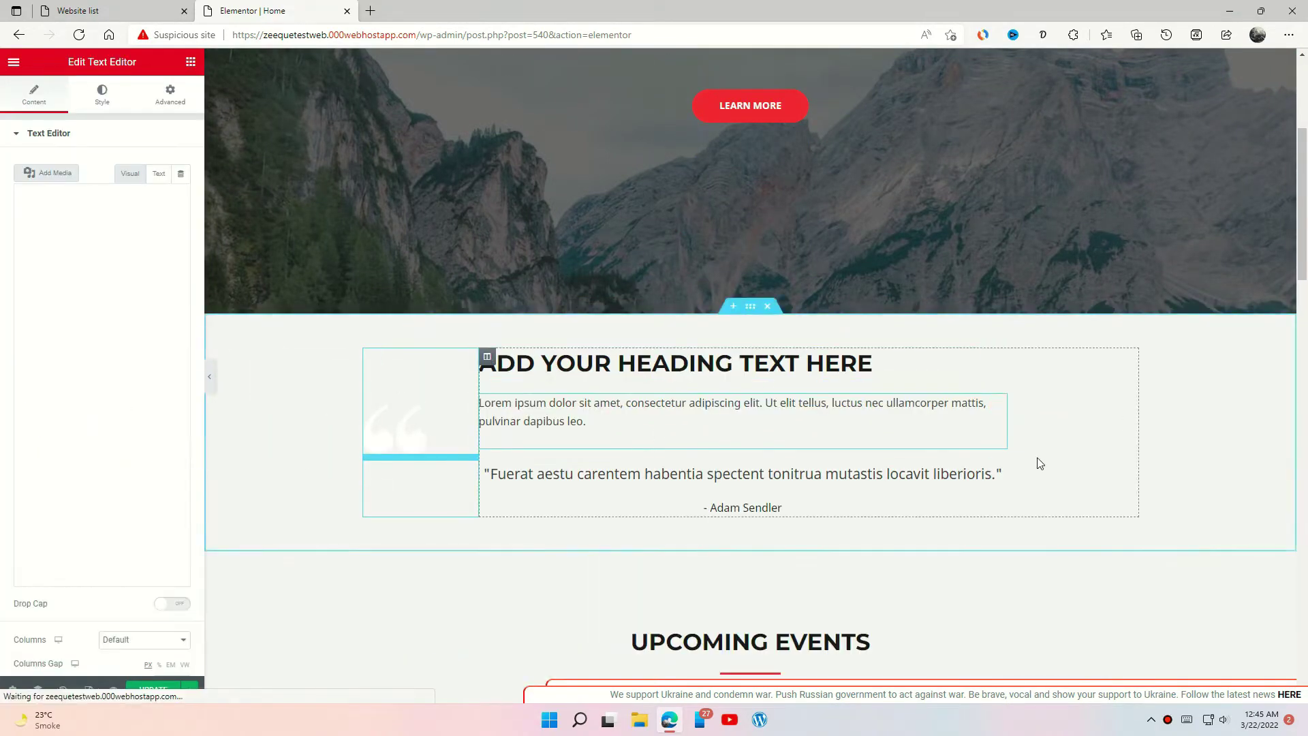
{"action": "key", "text": "ctrl+super+Left"}
{"action": "left_click", "coordinate": [204, 35]}
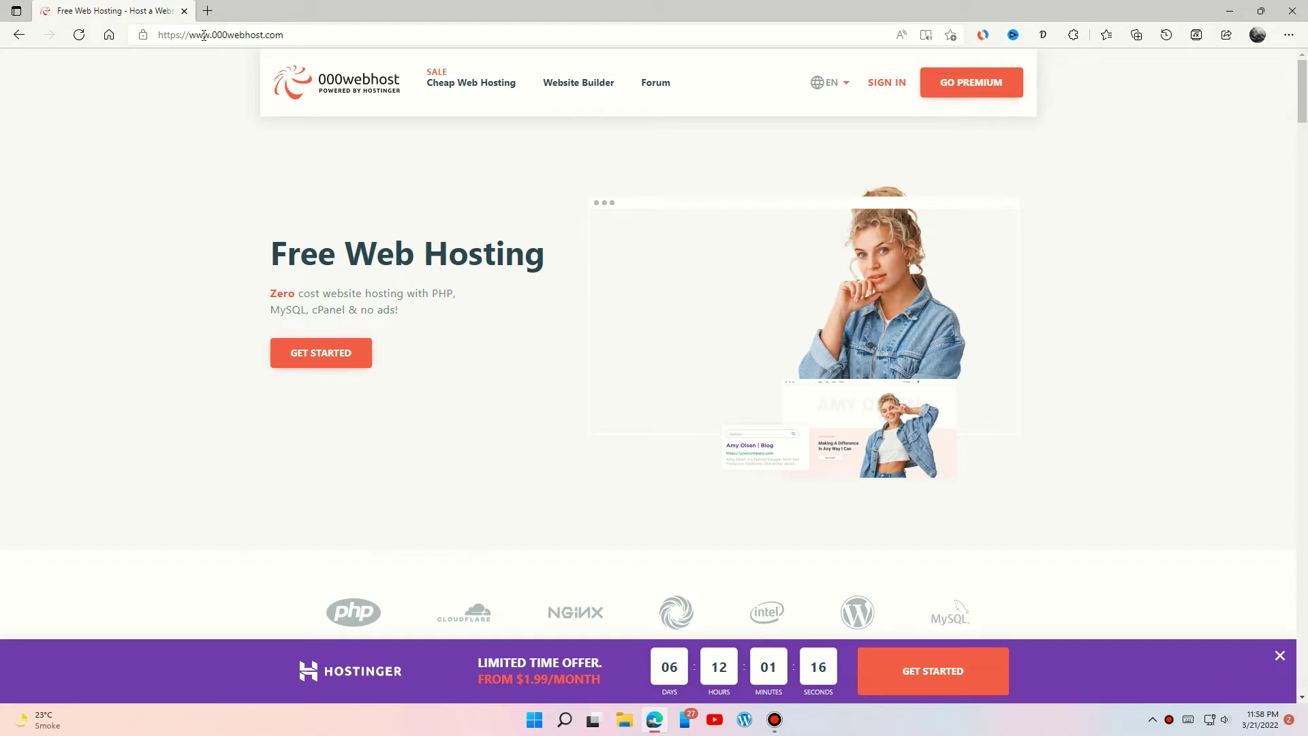
Sign in to 000webhost through Log in with Google, choosing the Google account to continue
{"action": "left_click", "coordinate": [883, 91]}
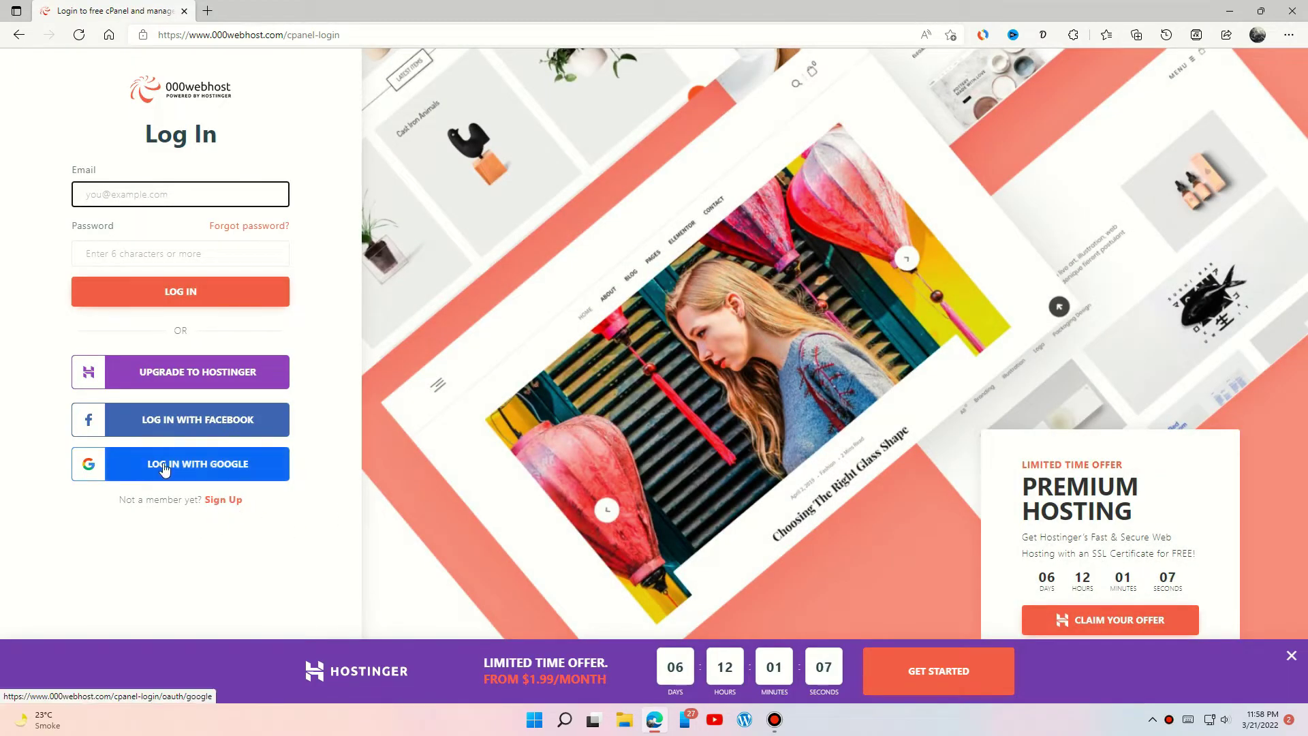
{"action": "left_click", "coordinate": [197, 470]}
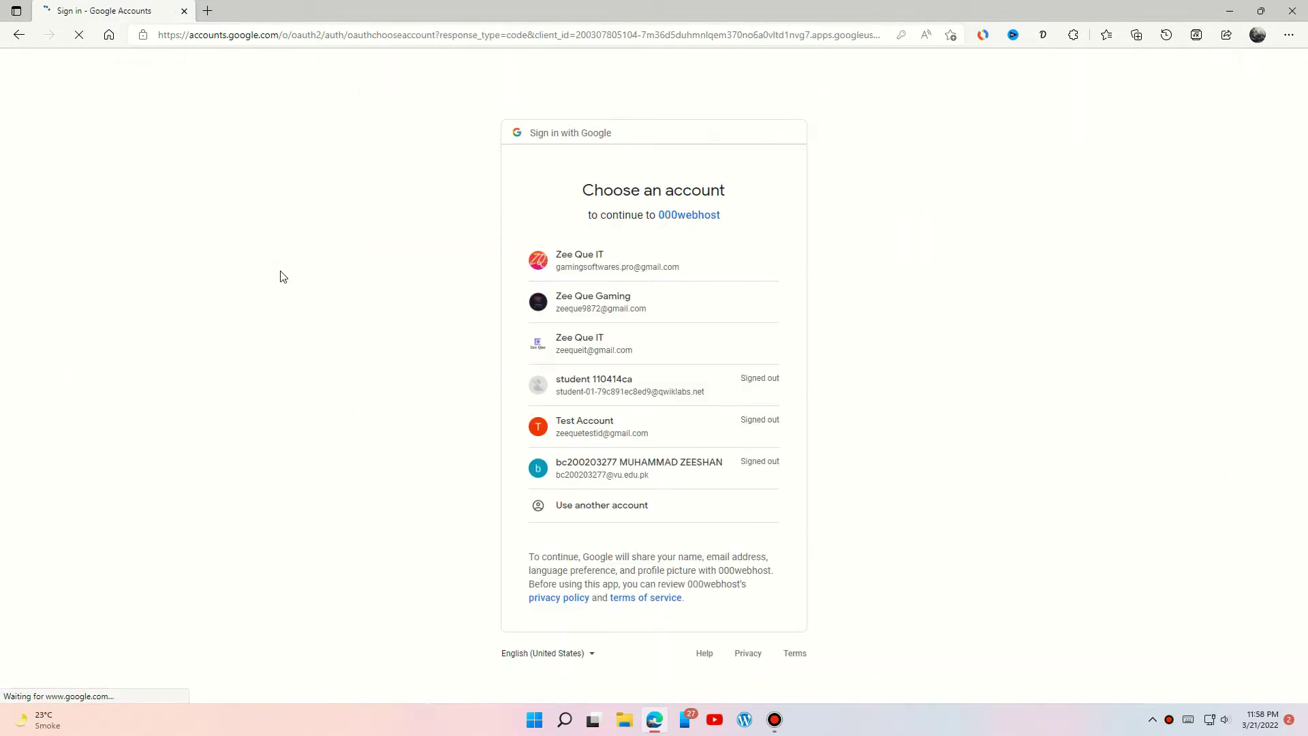
{"action": "left_click", "coordinate": [677, 313]}
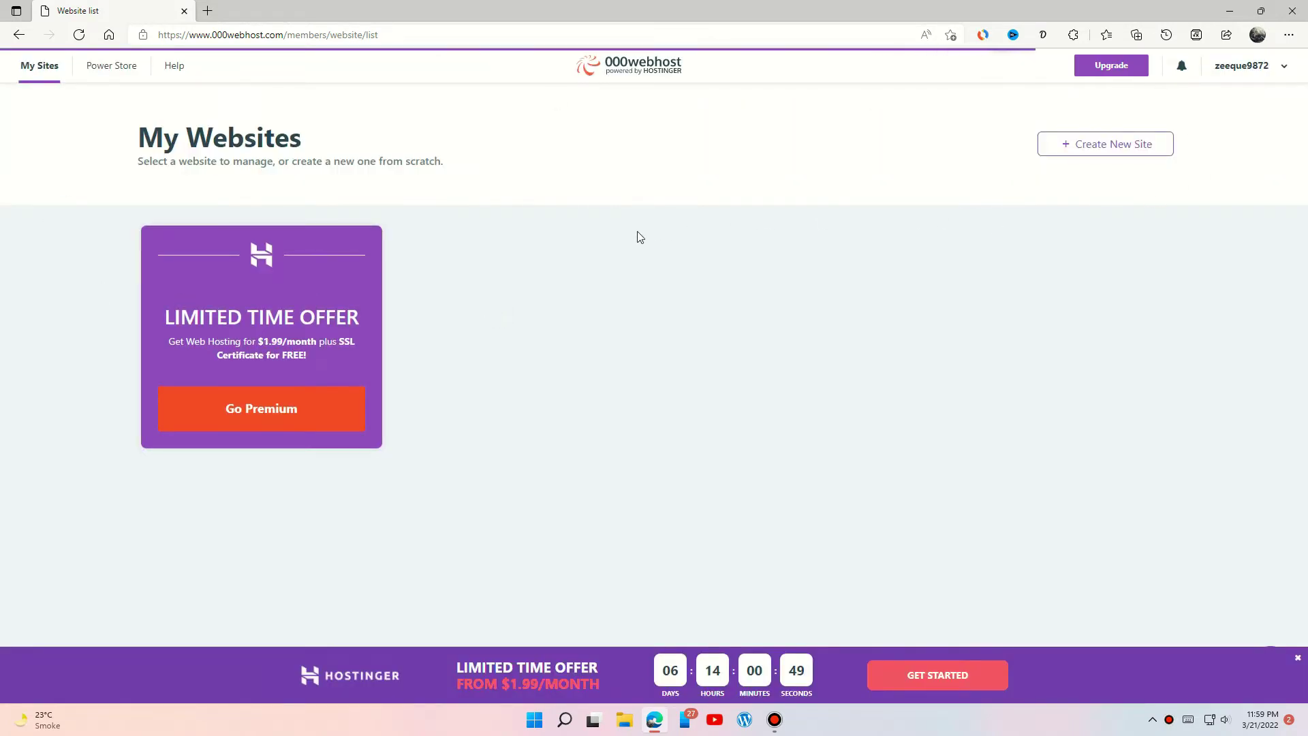
Create a new 000webhost website named Zeequetestweb with a new site password
{"action": "left_click", "coordinate": [1122, 147]}
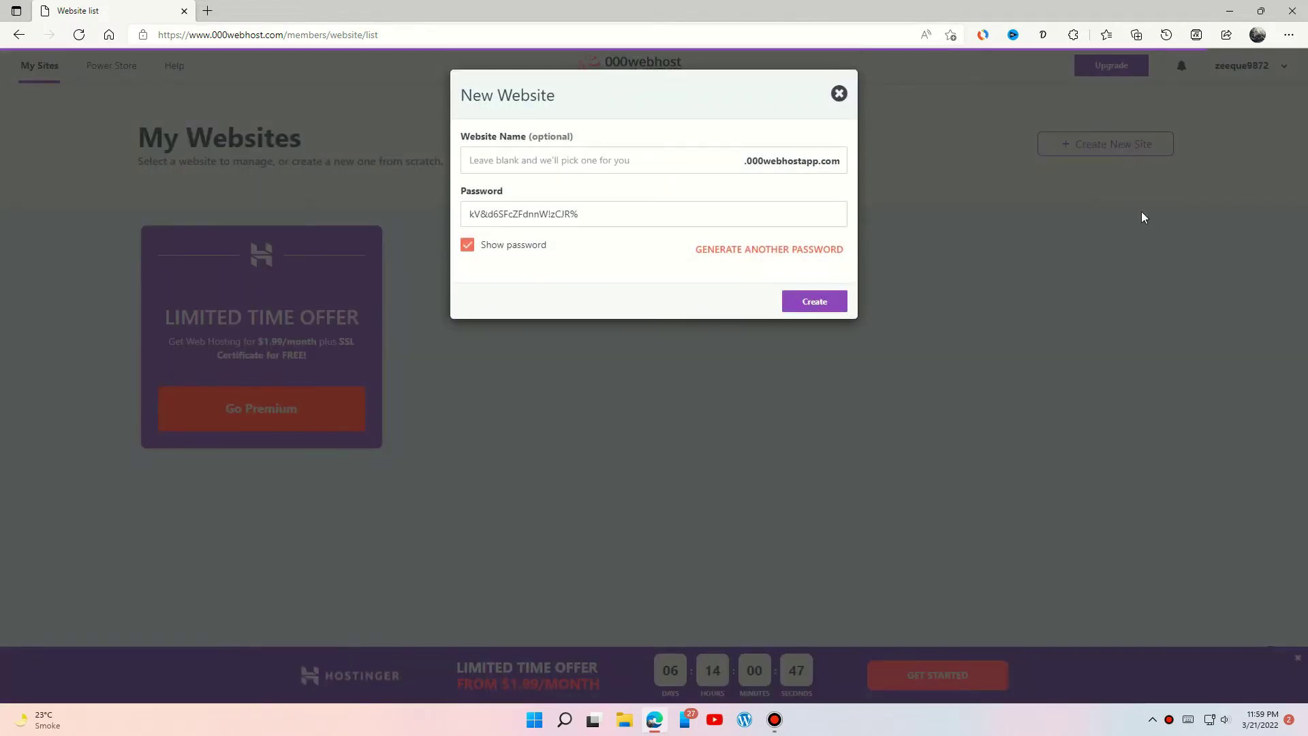
{"action": "left_click", "coordinate": [576, 162]}
{"action": "type", "text": "Zeeq"}
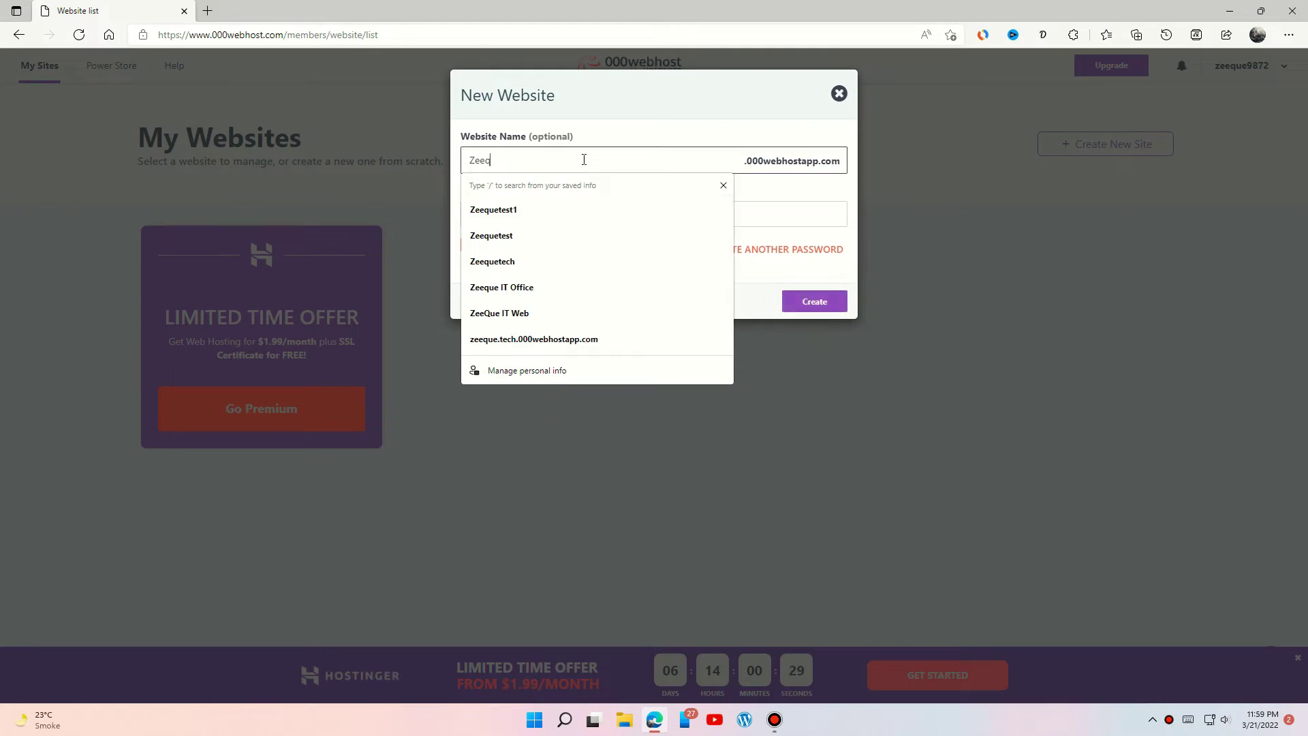
{"action": "type", "text": "uetest"}
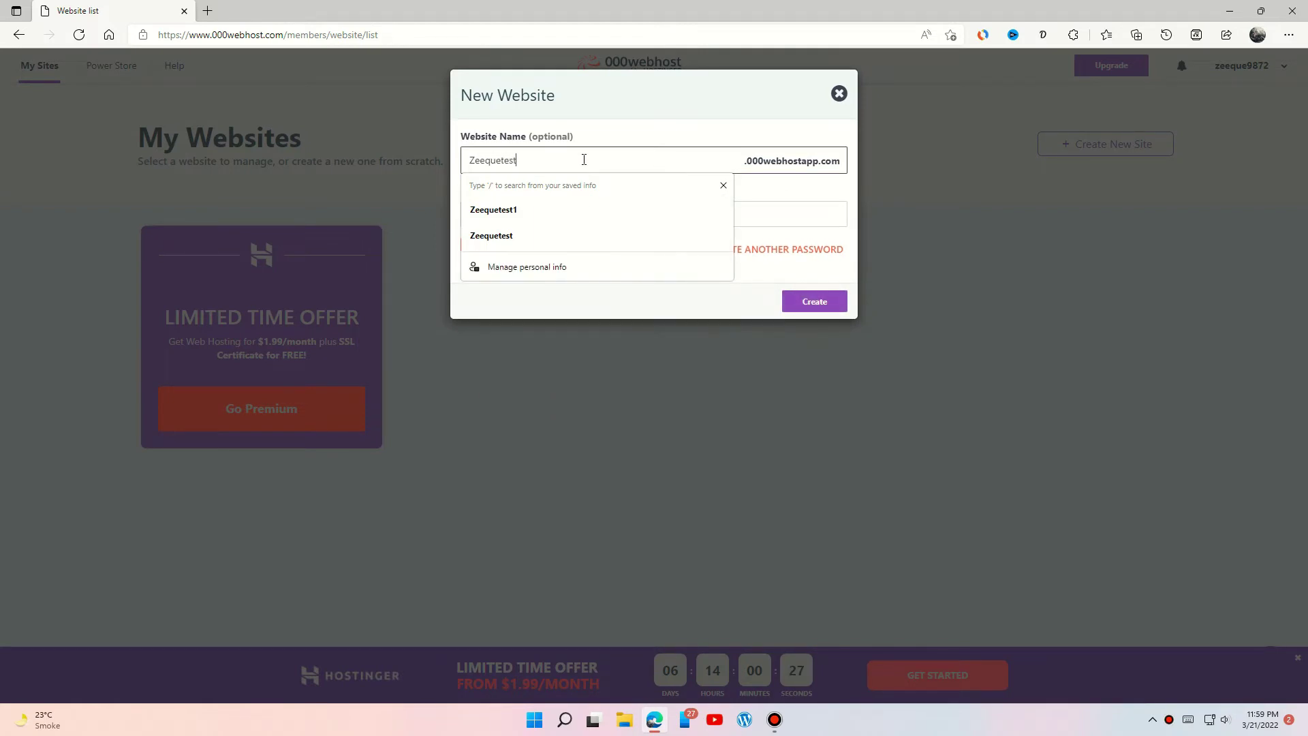
{"action": "type", "text": "web"}
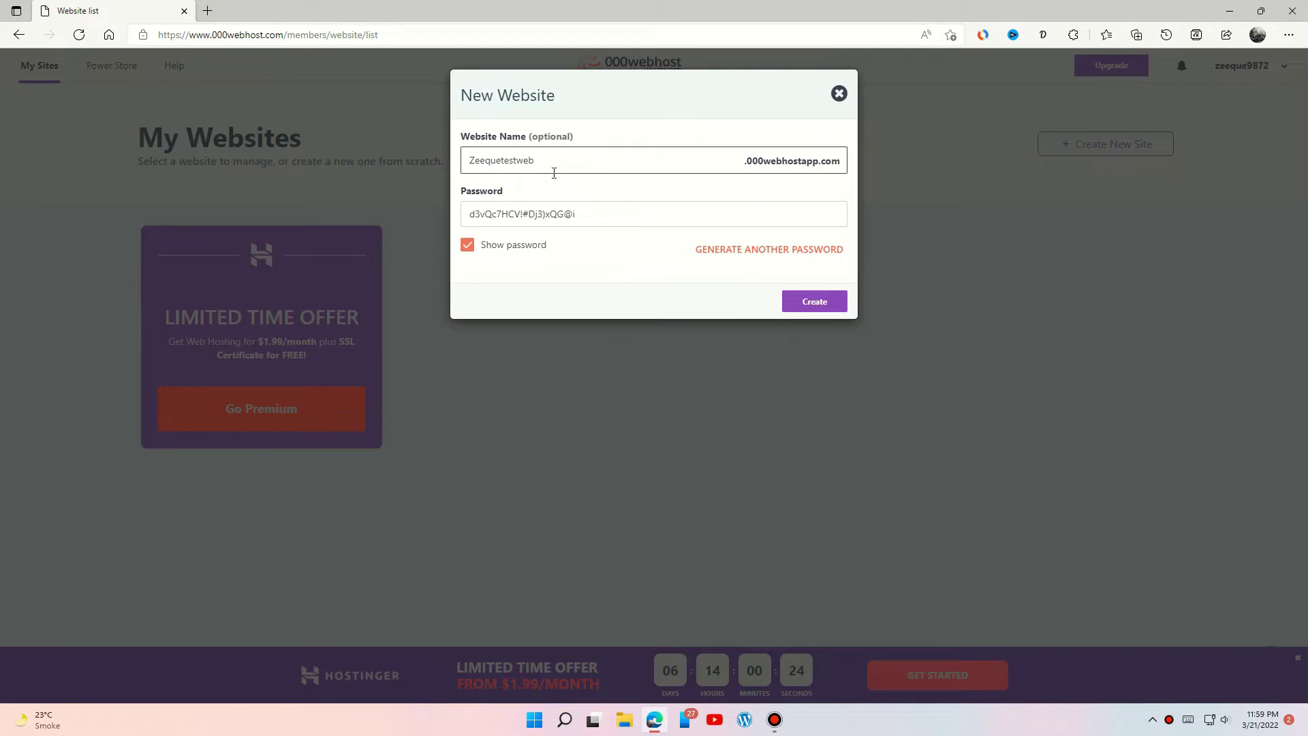
{"action": "left_click", "coordinate": [467, 244]}
{"action": "double_click", "coordinate": [510, 214]}
{"action": "left_click", "coordinate": [819, 298]}
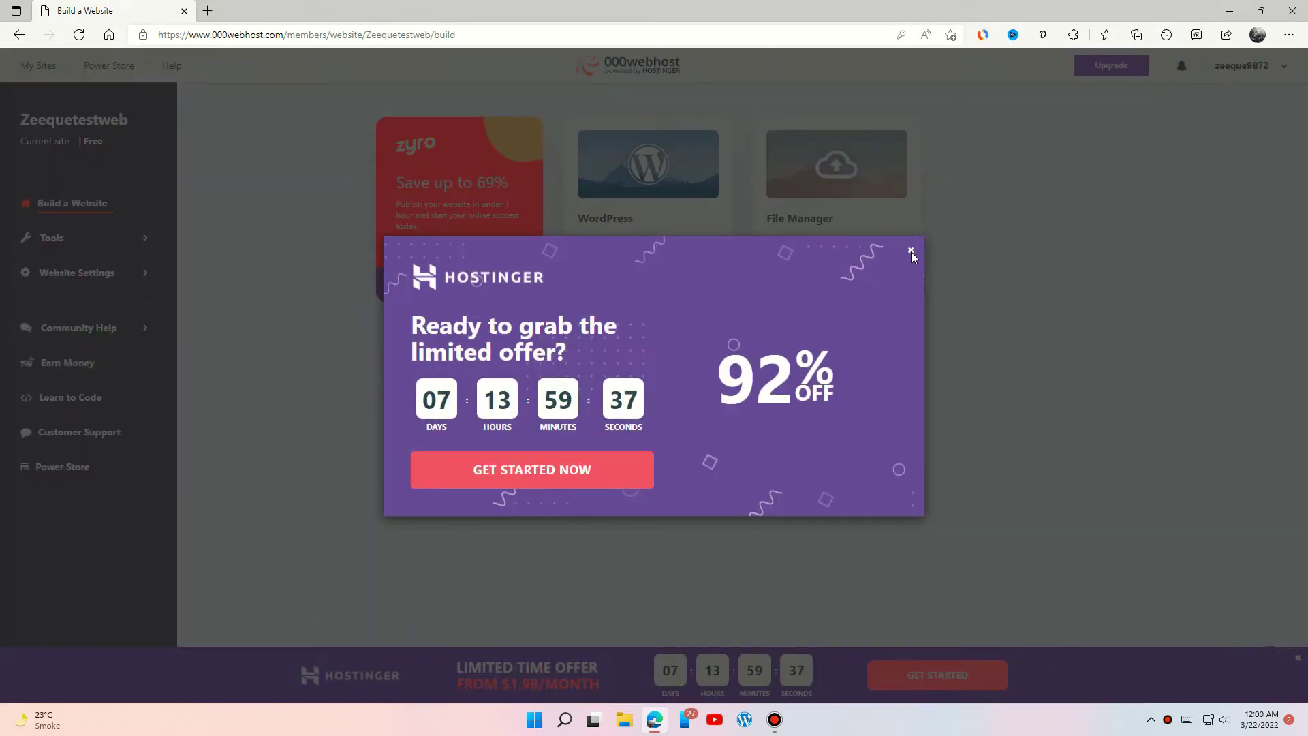
Close the Hostinger offer and open the sites list and the new site in new tabs
{"action": "left_click", "coordinate": [911, 256]}
{"action": "right_click", "coordinate": [42, 66]}
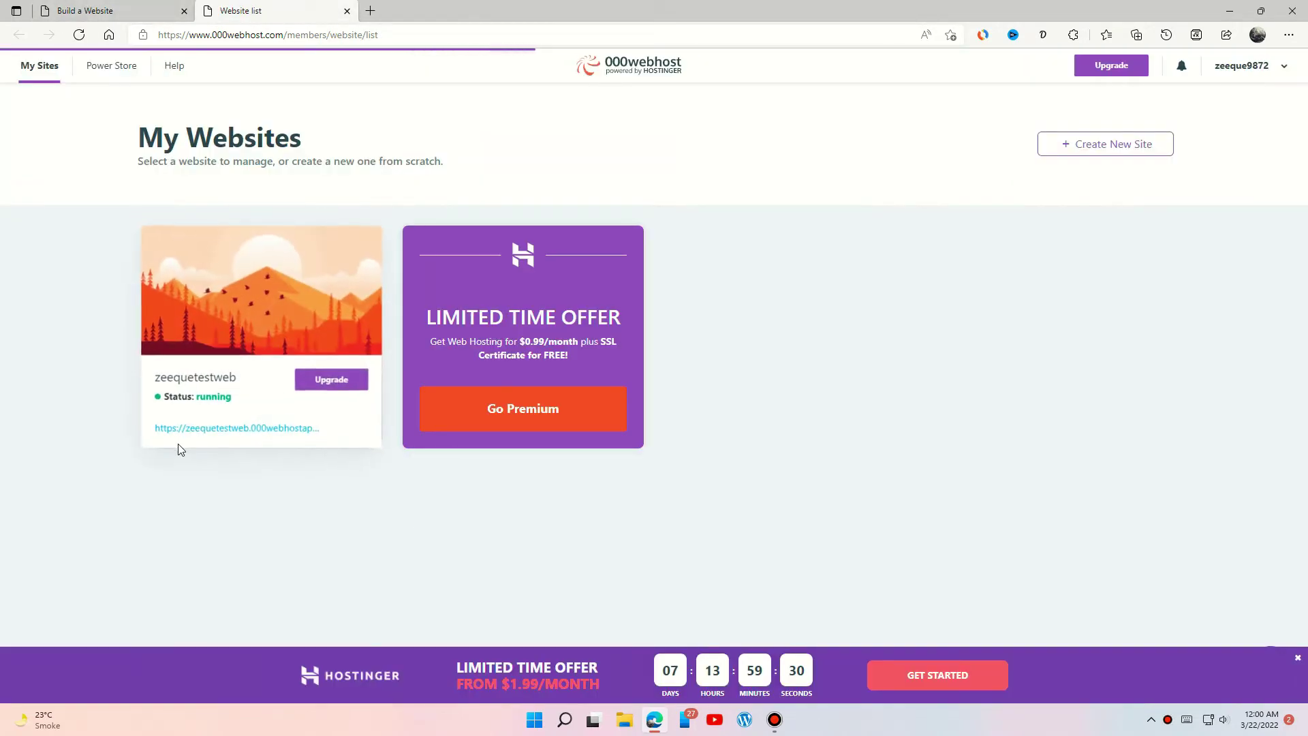
{"action": "right_click", "coordinate": [244, 426]}
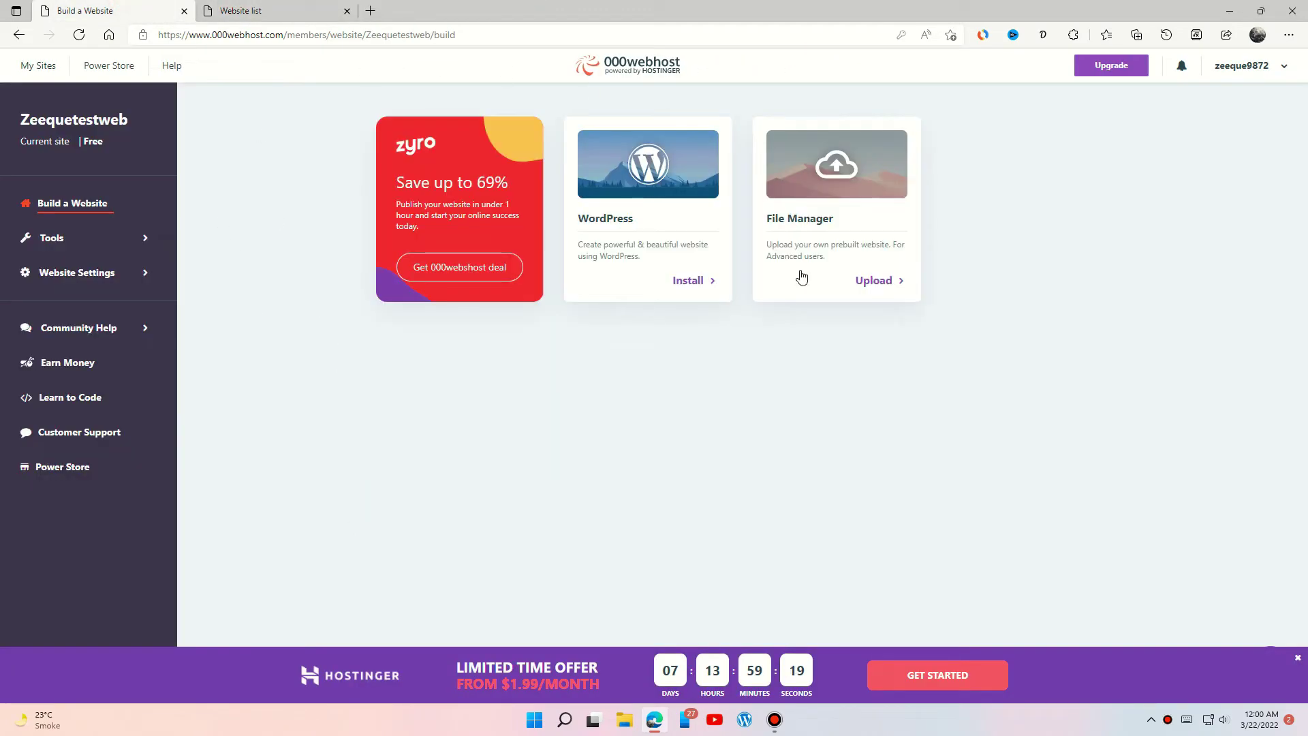
Open the WordPress installer and fill in the Admin username and an admin password
{"action": "left_click", "coordinate": [705, 284]}
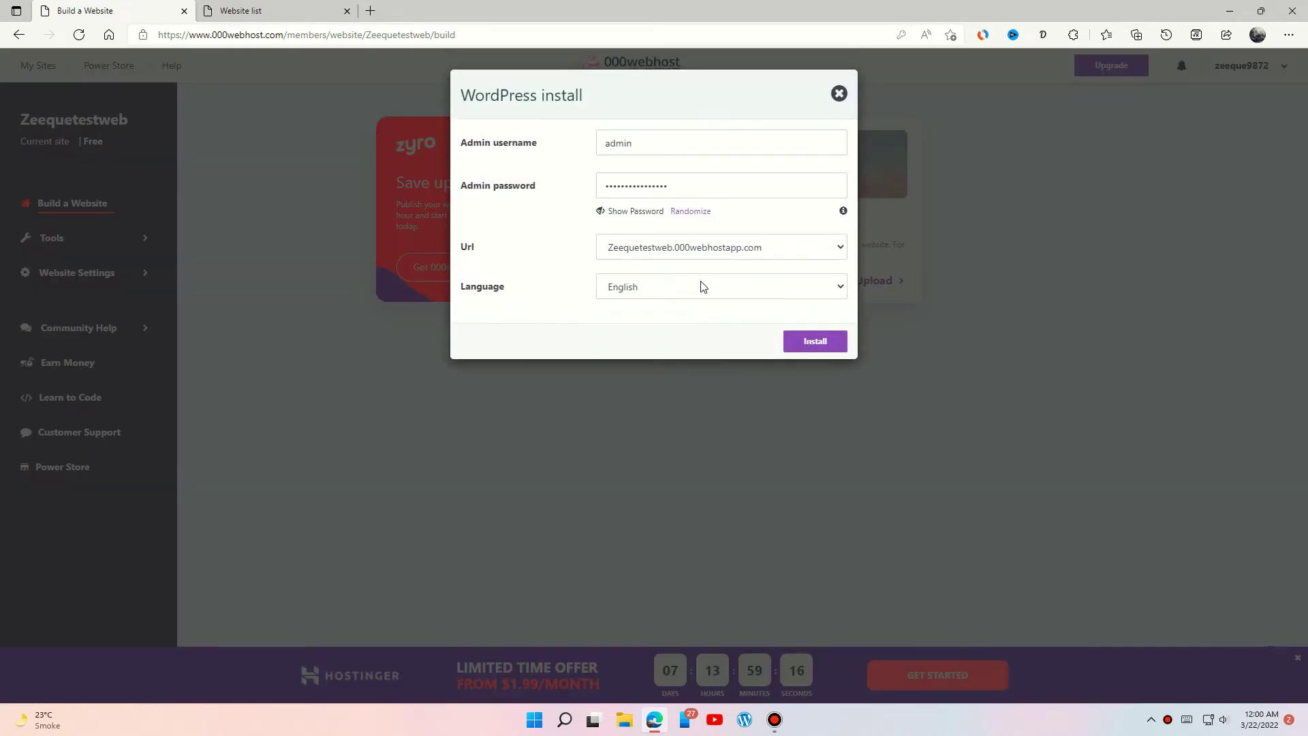
{"action": "left_click", "coordinate": [681, 145]}
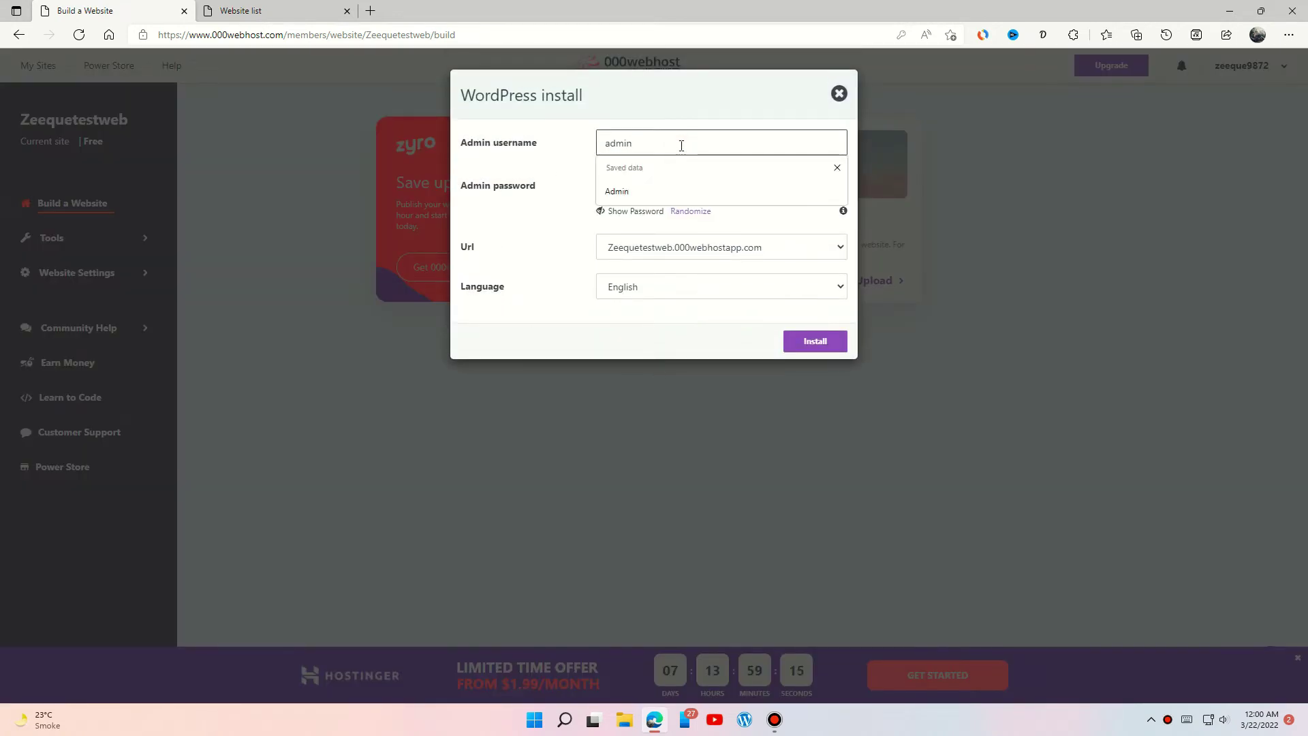
{"action": "left_click", "coordinate": [648, 191]}
{"action": "double_click", "coordinate": [697, 187]}
{"action": "type", "text": "********"}
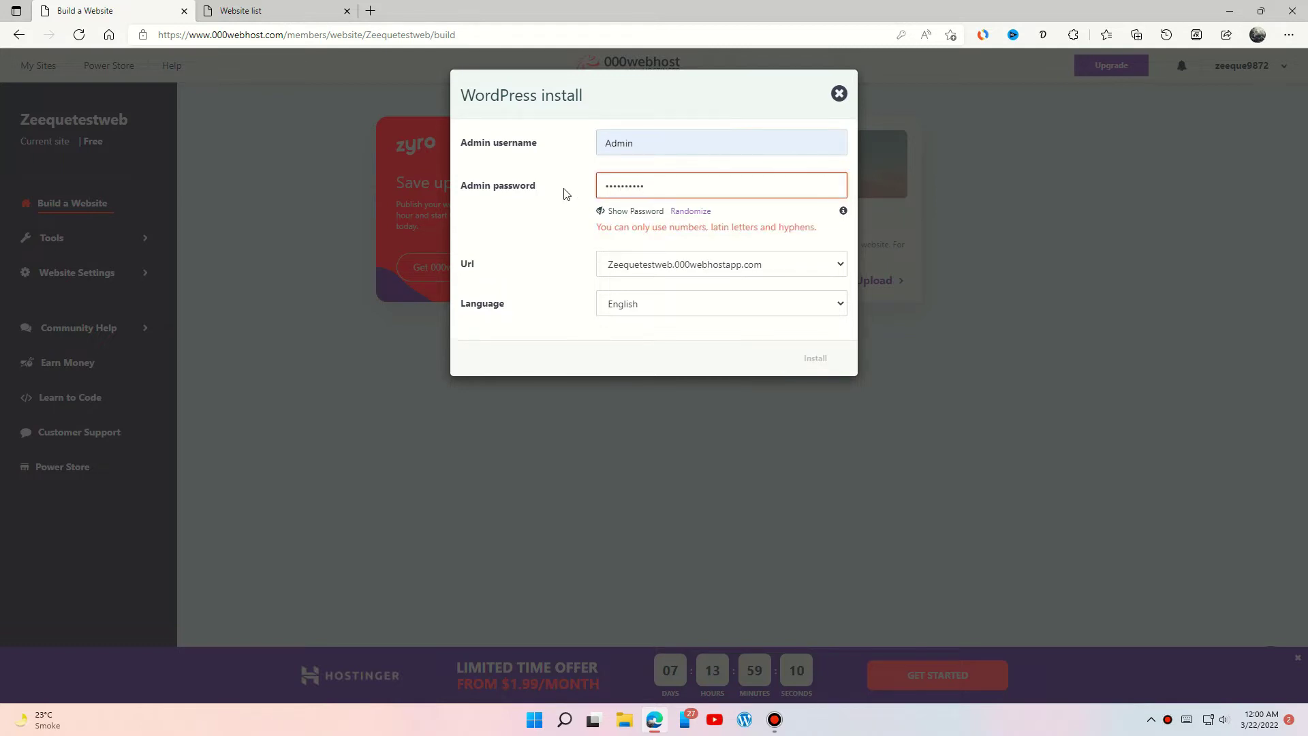
Keep the default site URL, re-enter a valid admin password, and start the WordPress install
{"action": "left_click", "coordinate": [794, 269]}
{"action": "left_click", "coordinate": [805, 262]}
{"action": "left_click", "coordinate": [643, 337]}
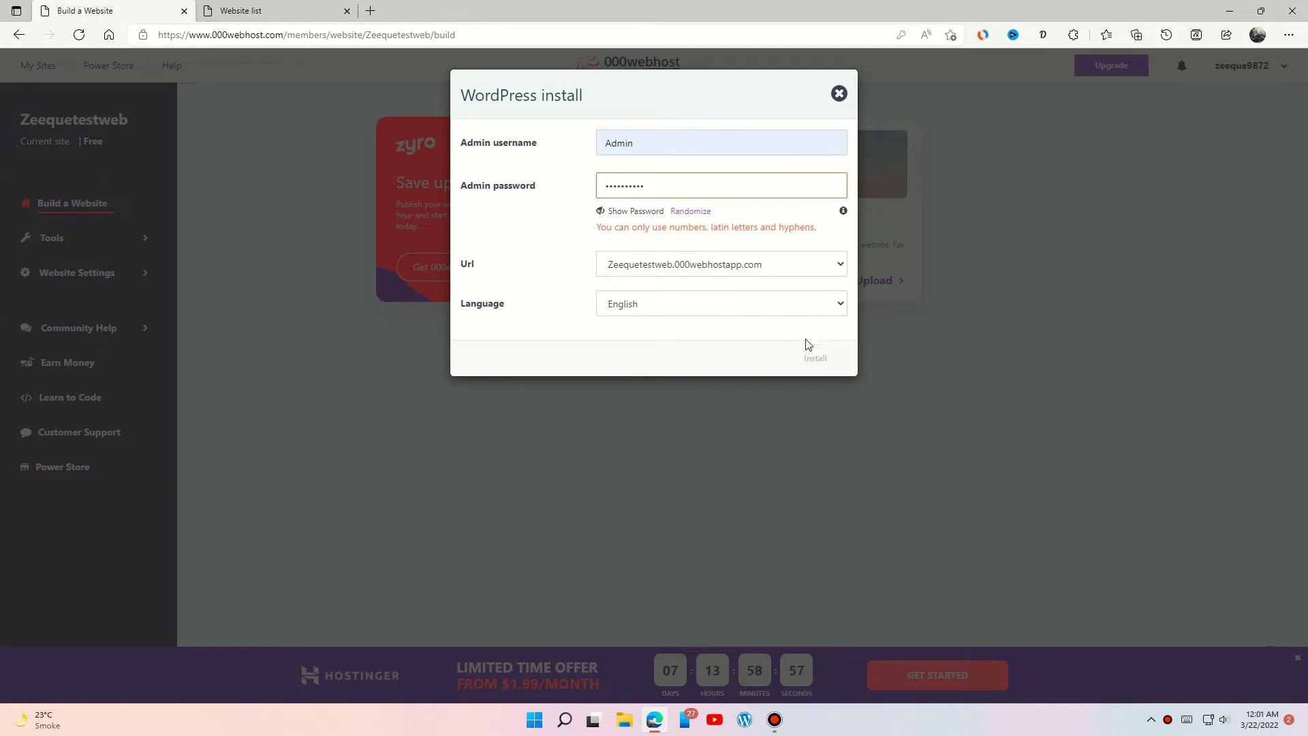
{"action": "double_click", "coordinate": [764, 190]}
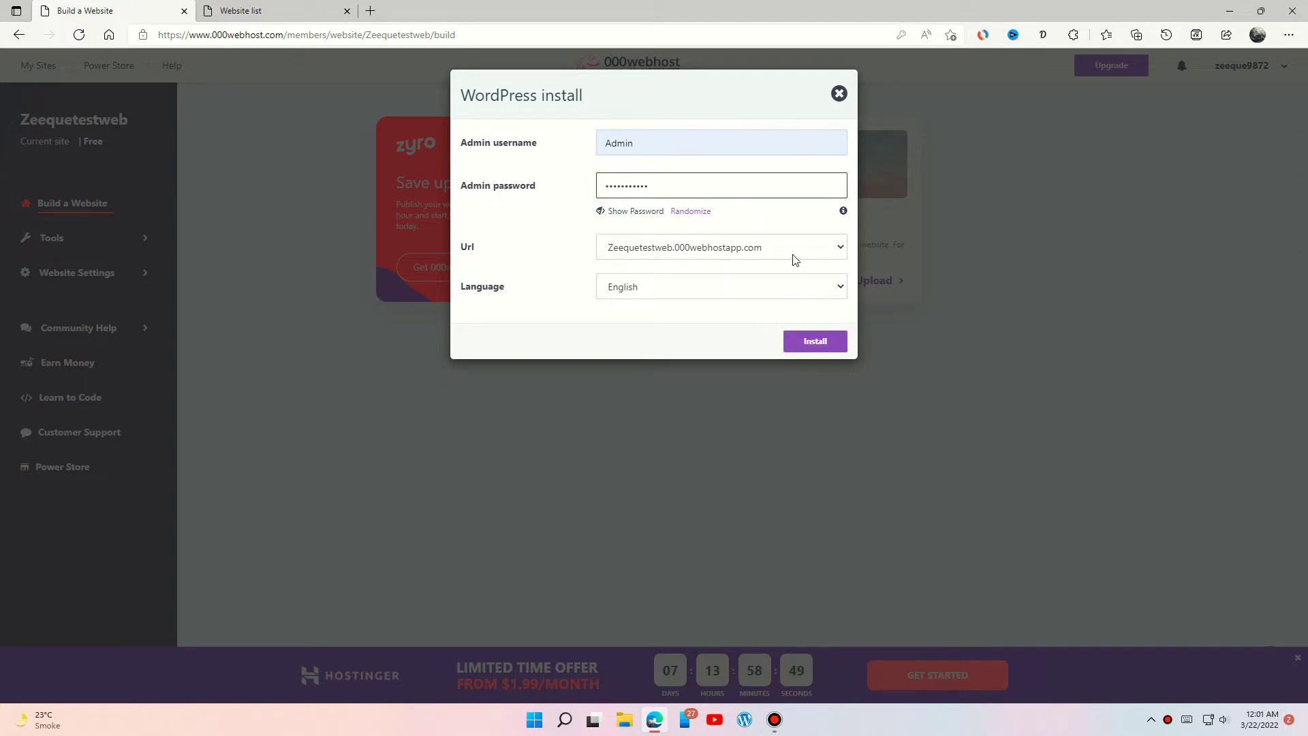
{"action": "left_click", "coordinate": [817, 341]}
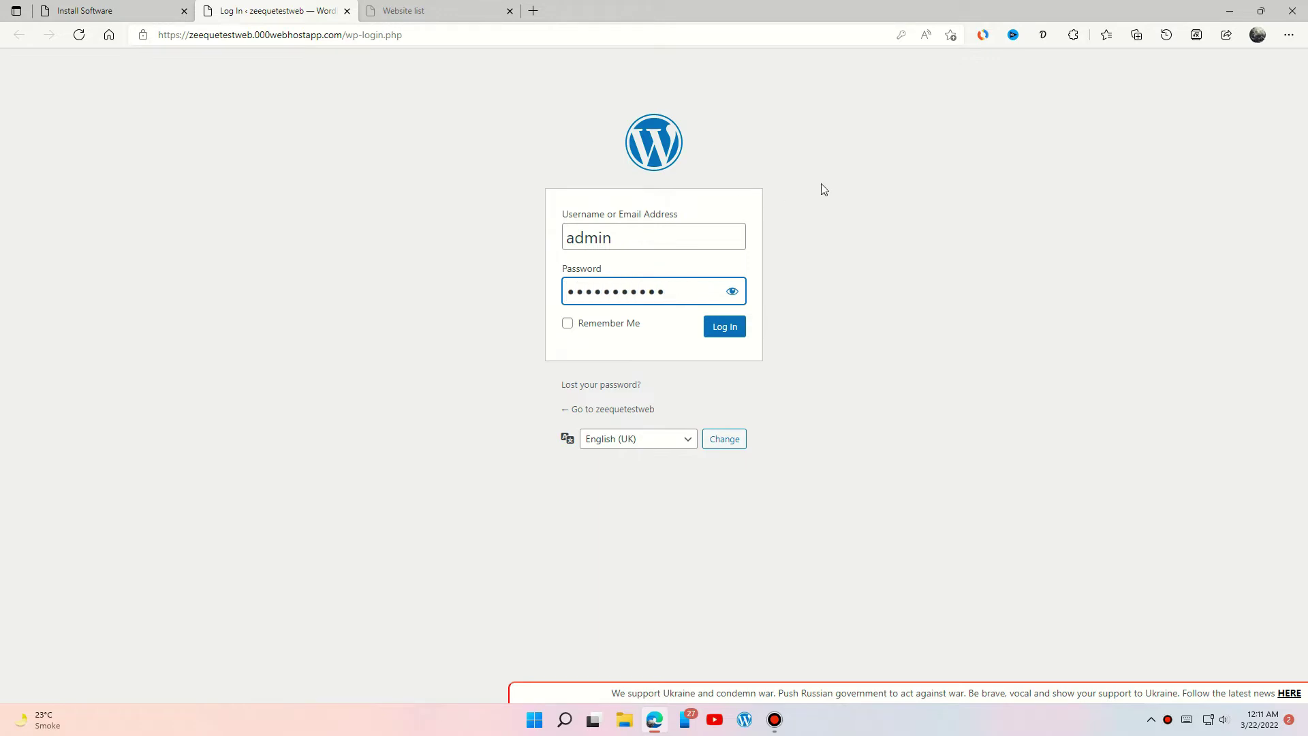
Log in with Remember Me ticked and open the live site's Blog page in a new tab
{"action": "key", "text": "Tab"}
{"action": "key", "text": "Tab"}
{"action": "key", "text": "space"}
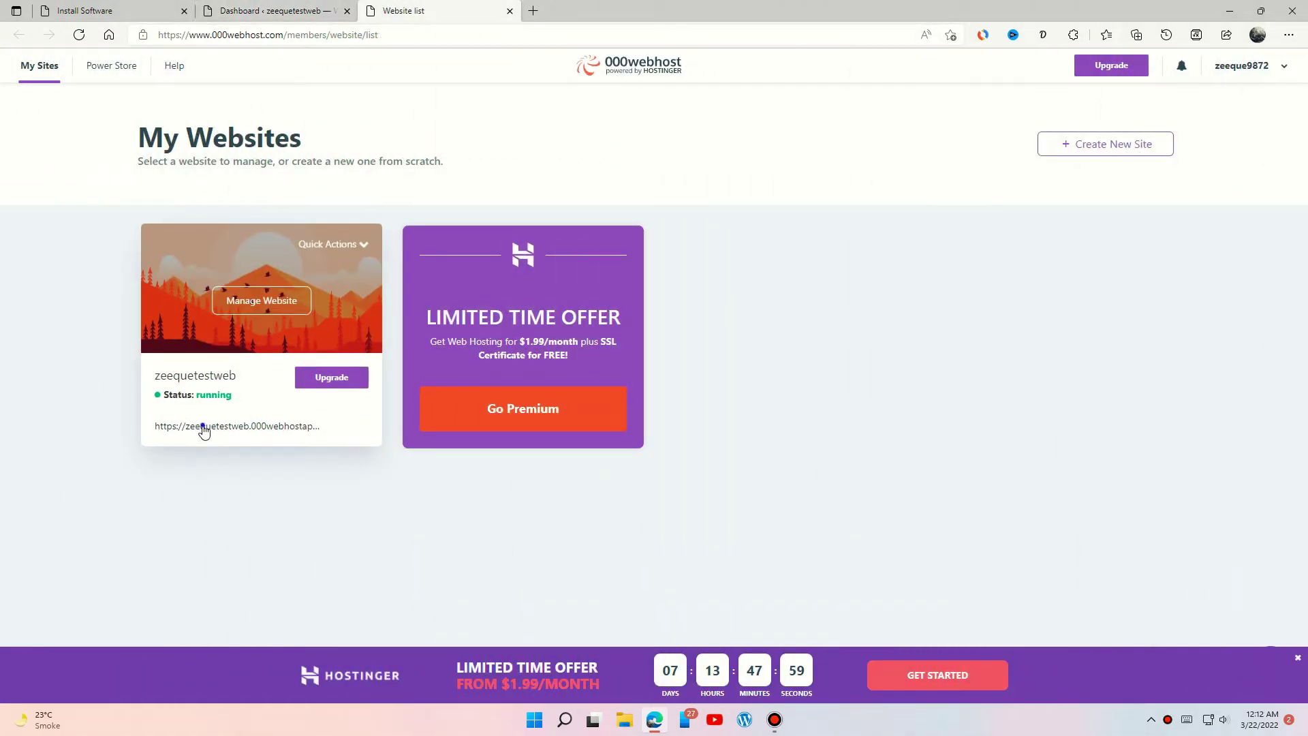
{"action": "right_click", "coordinate": [203, 429]}
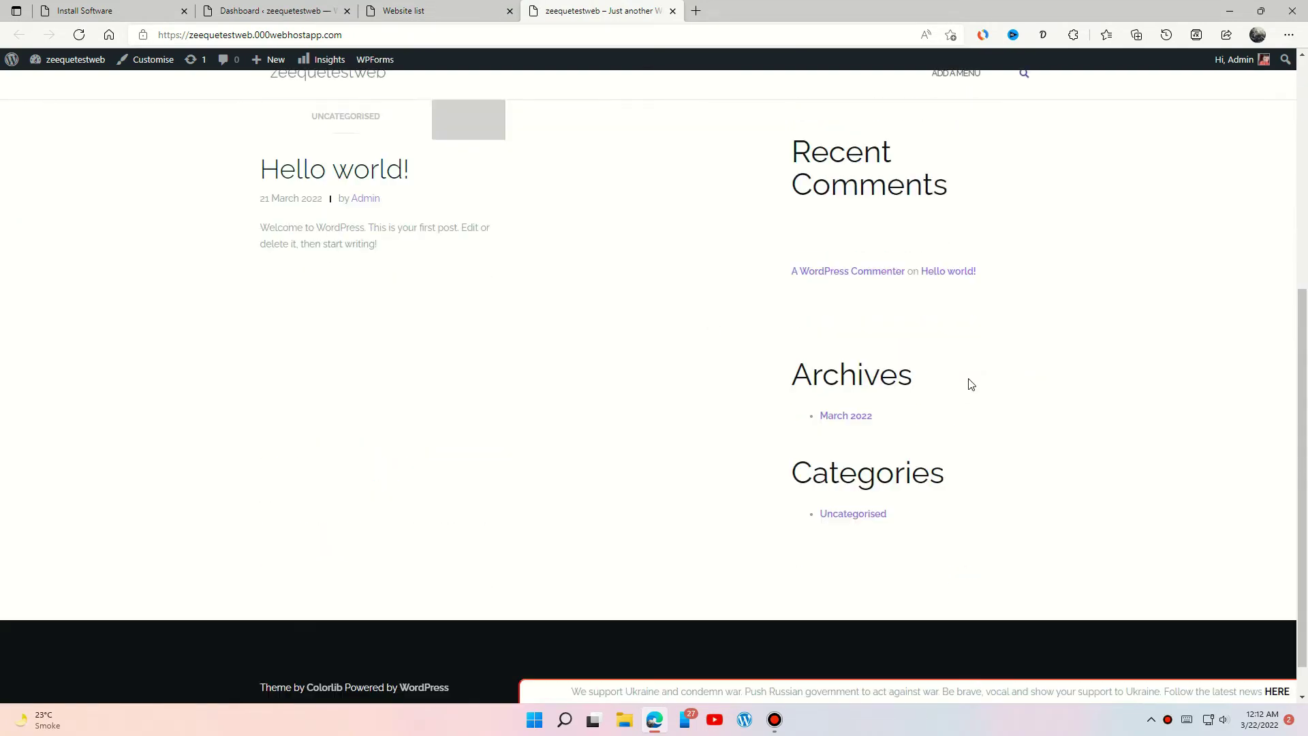
{"action": "scroll", "coordinate": [972, 374], "scroll_direction": "up", "scroll_amount": 5}
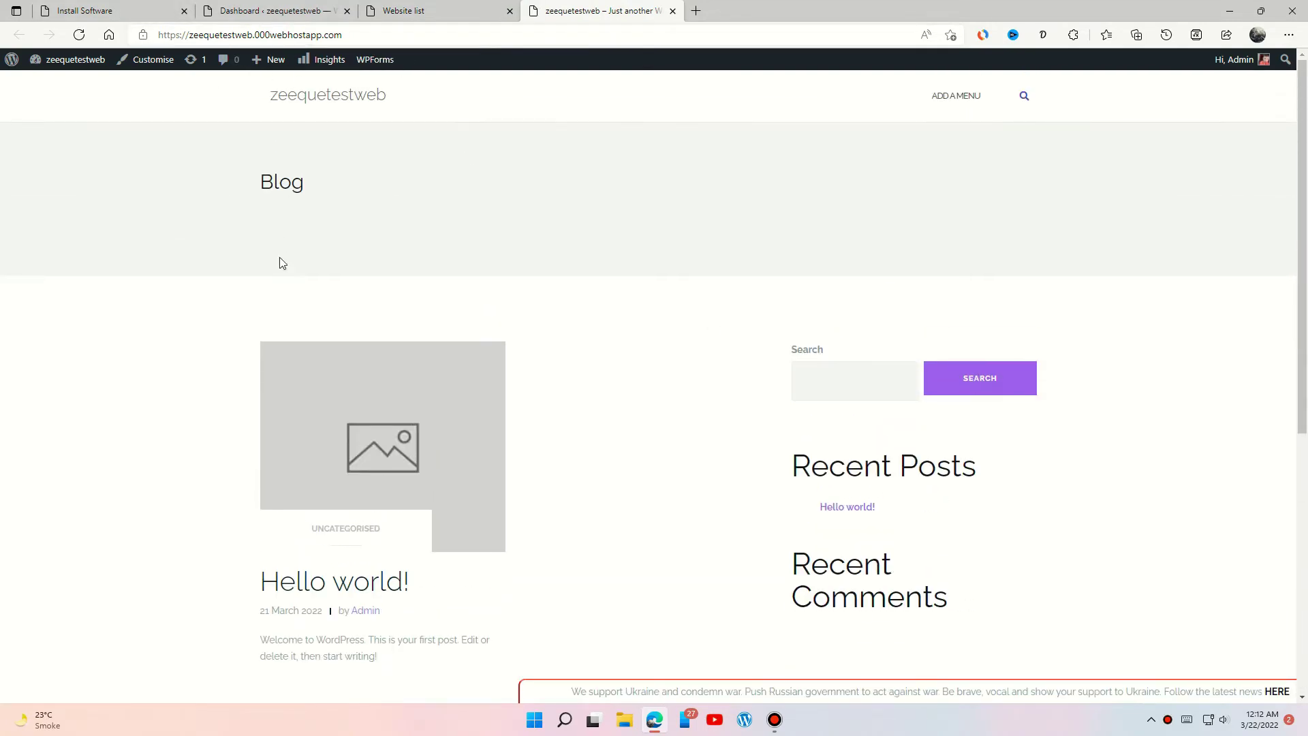
{"action": "scroll", "coordinate": [845, 305], "scroll_direction": "down", "scroll_amount": 5}
{"action": "scroll", "coordinate": [836, 305], "scroll_direction": "up", "scroll_amount": 5}
Back on the dashboard, open Appearance > Themes and close the extra browser tabs
{"action": "left_click", "coordinate": [273, 10]}
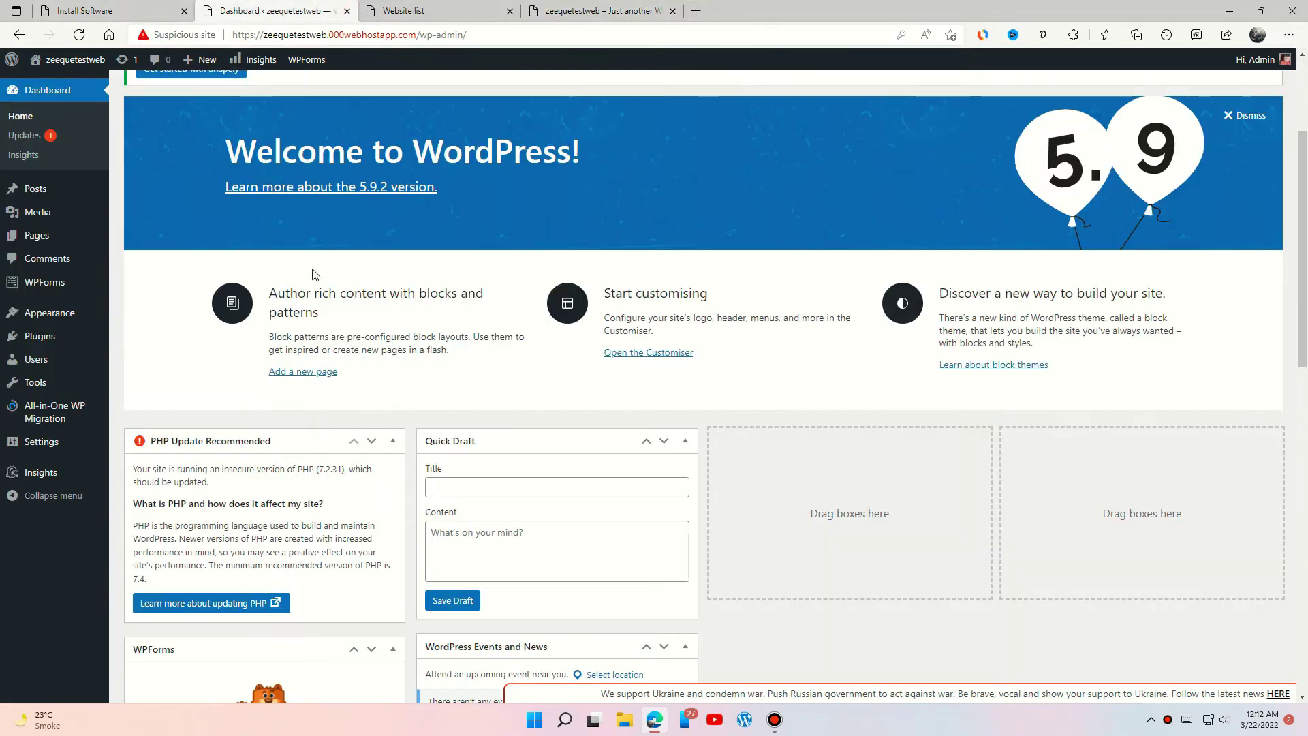
{"action": "mouse_move", "coordinate": [50, 315]}
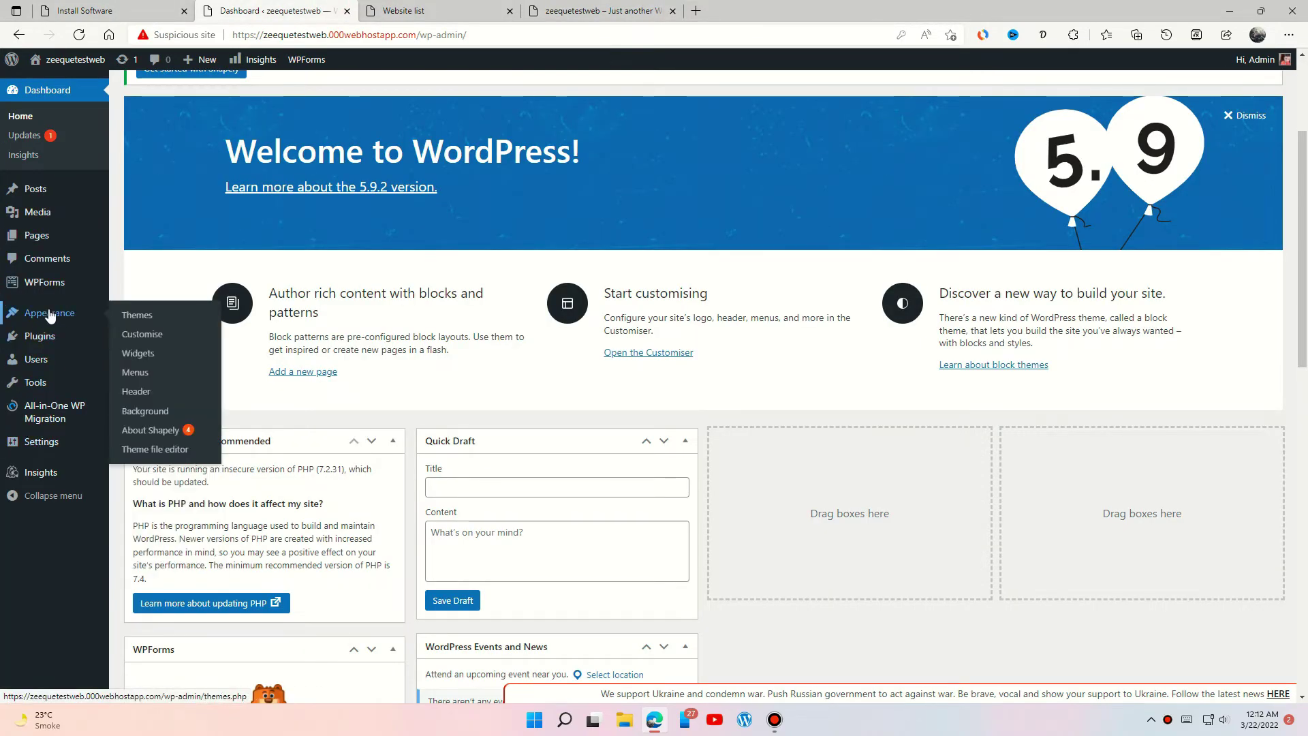
{"action": "left_click", "coordinate": [133, 315]}
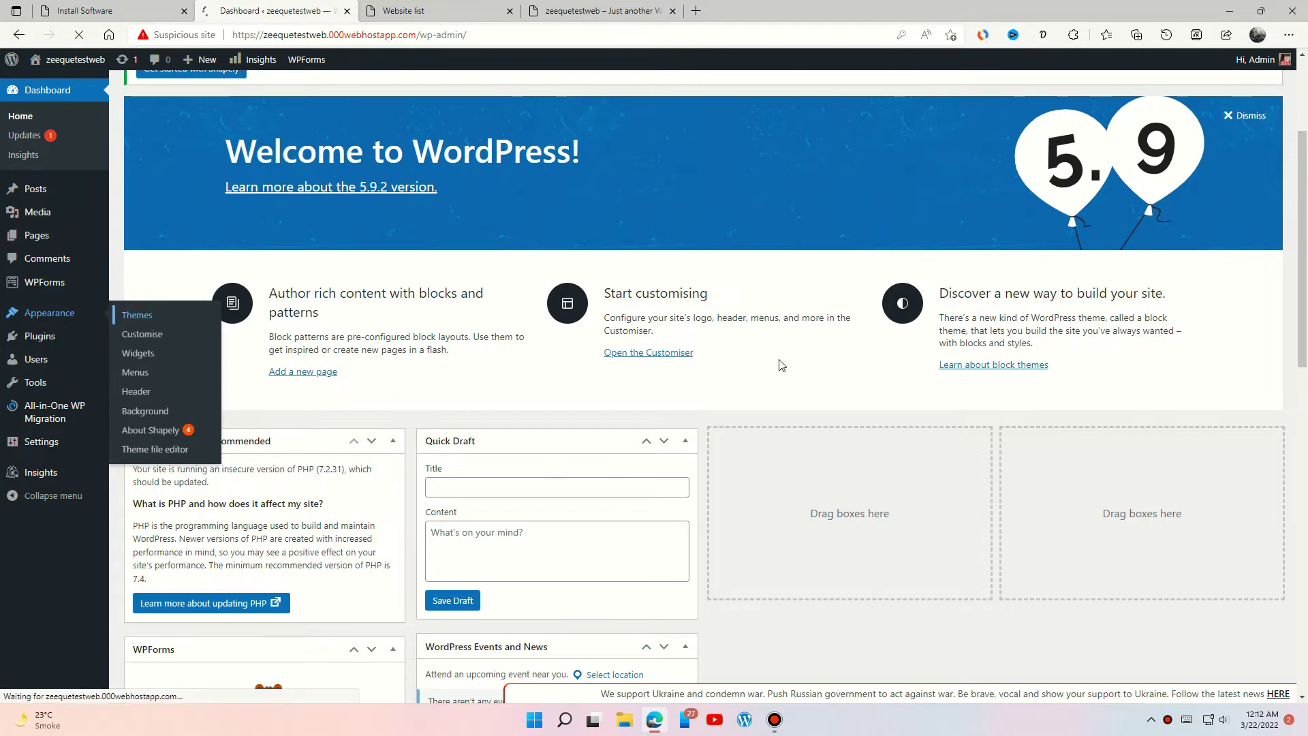
{"action": "left_click", "coordinate": [174, 35]}
{"action": "left_click", "coordinate": [510, 11]}
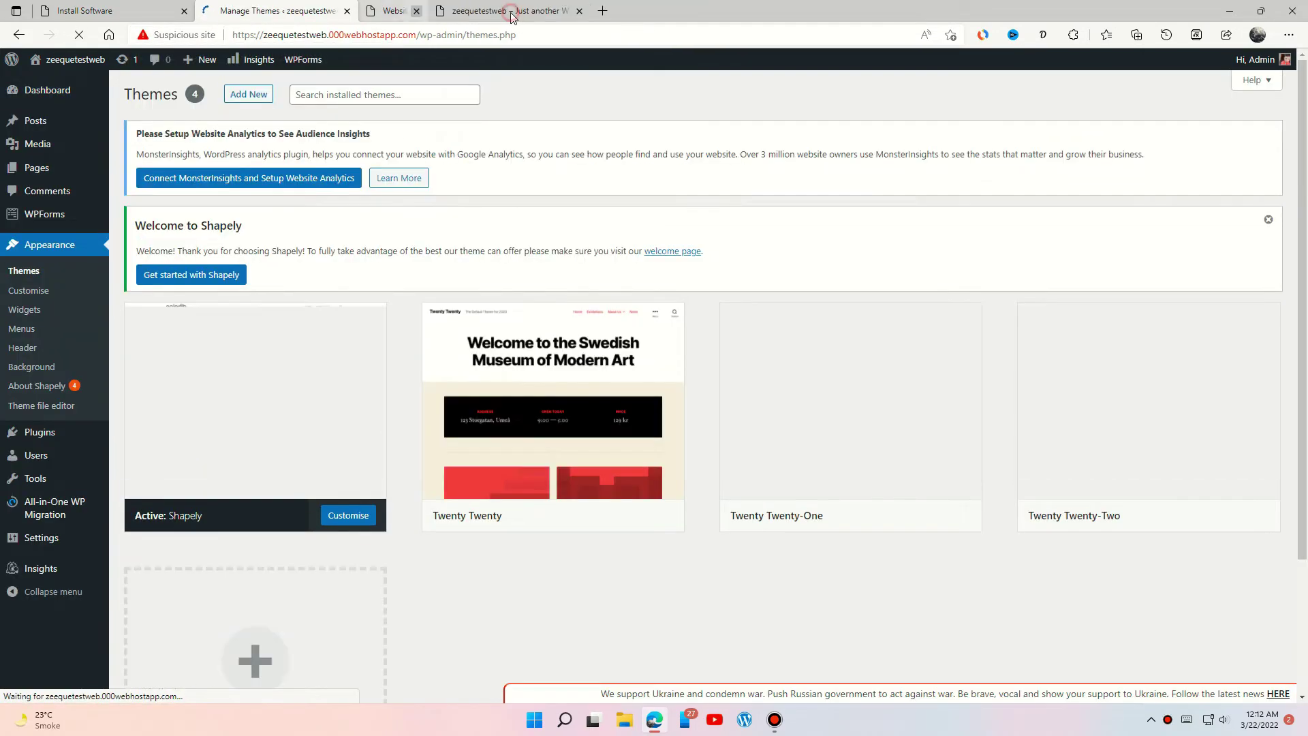
{"action": "left_click", "coordinate": [511, 11]}
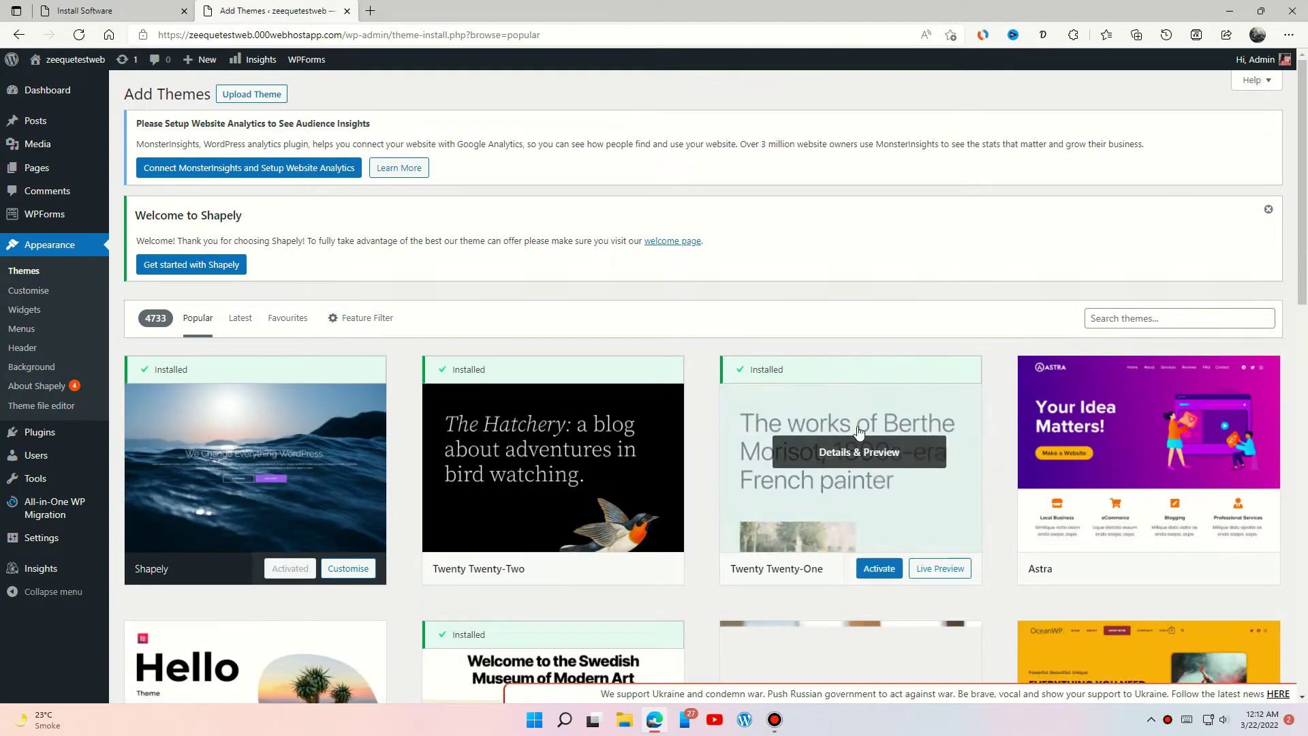
Install the Astra theme from Add New and dismiss the Welcome to Shapely notice
{"action": "mouse_move", "coordinate": [1117, 447]}
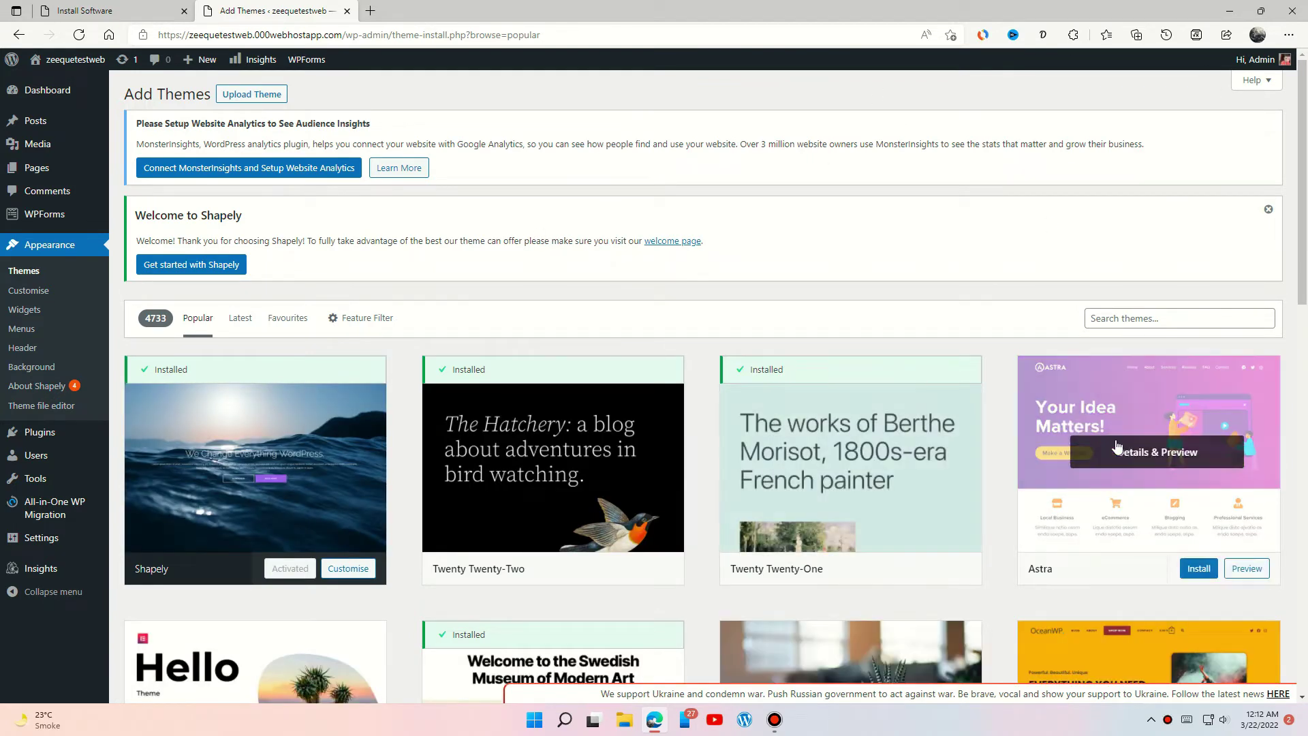
{"action": "left_click", "coordinate": [1190, 576]}
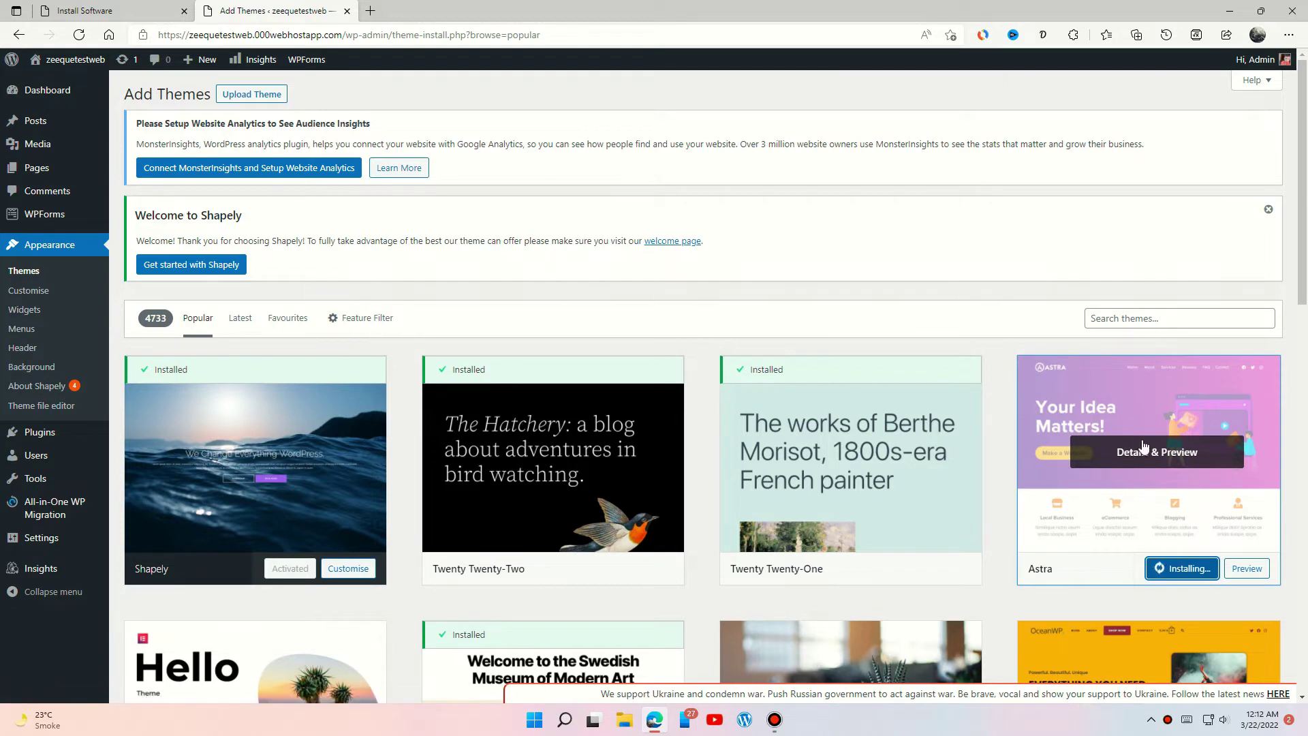
{"action": "left_click", "coordinate": [1269, 210]}
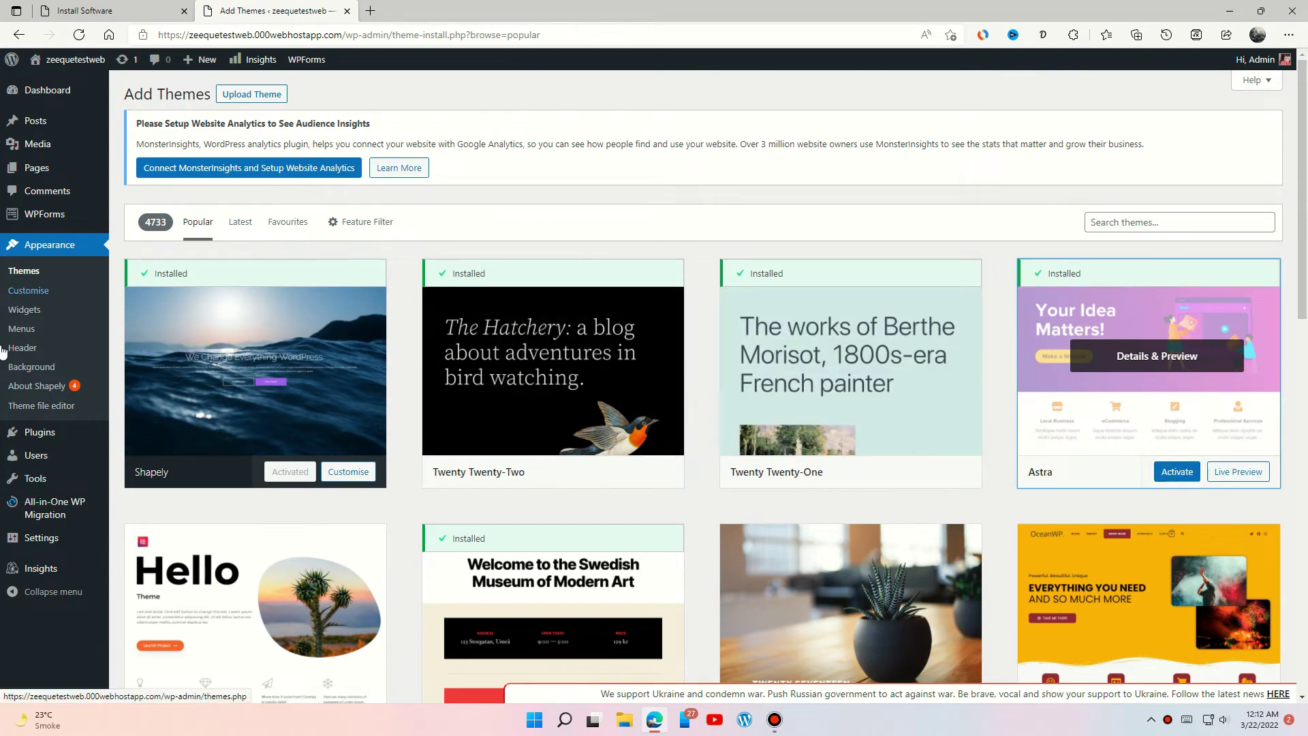
Bulk-deactivate all six installed plugins on the Plugins page
{"action": "left_click", "coordinate": [40, 432]}
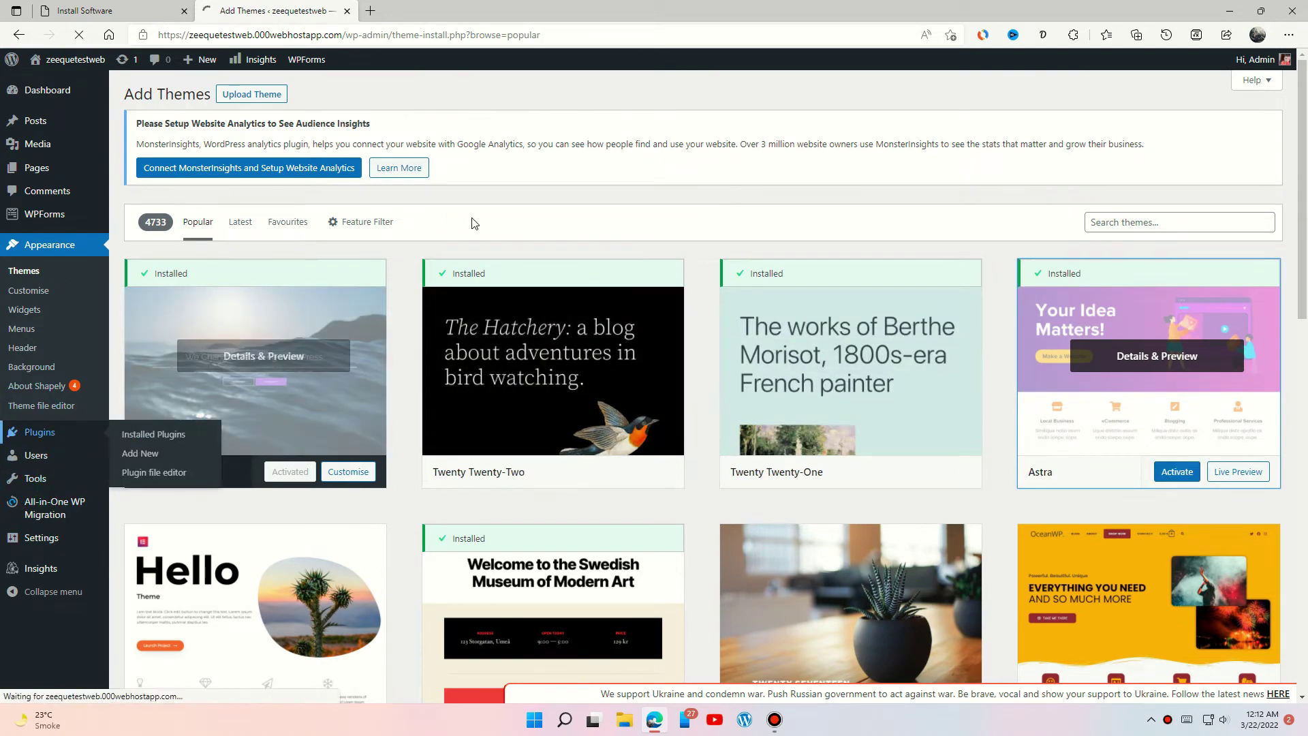
{"action": "scroll", "coordinate": [277, 364], "scroll_direction": "down", "scroll_amount": 4}
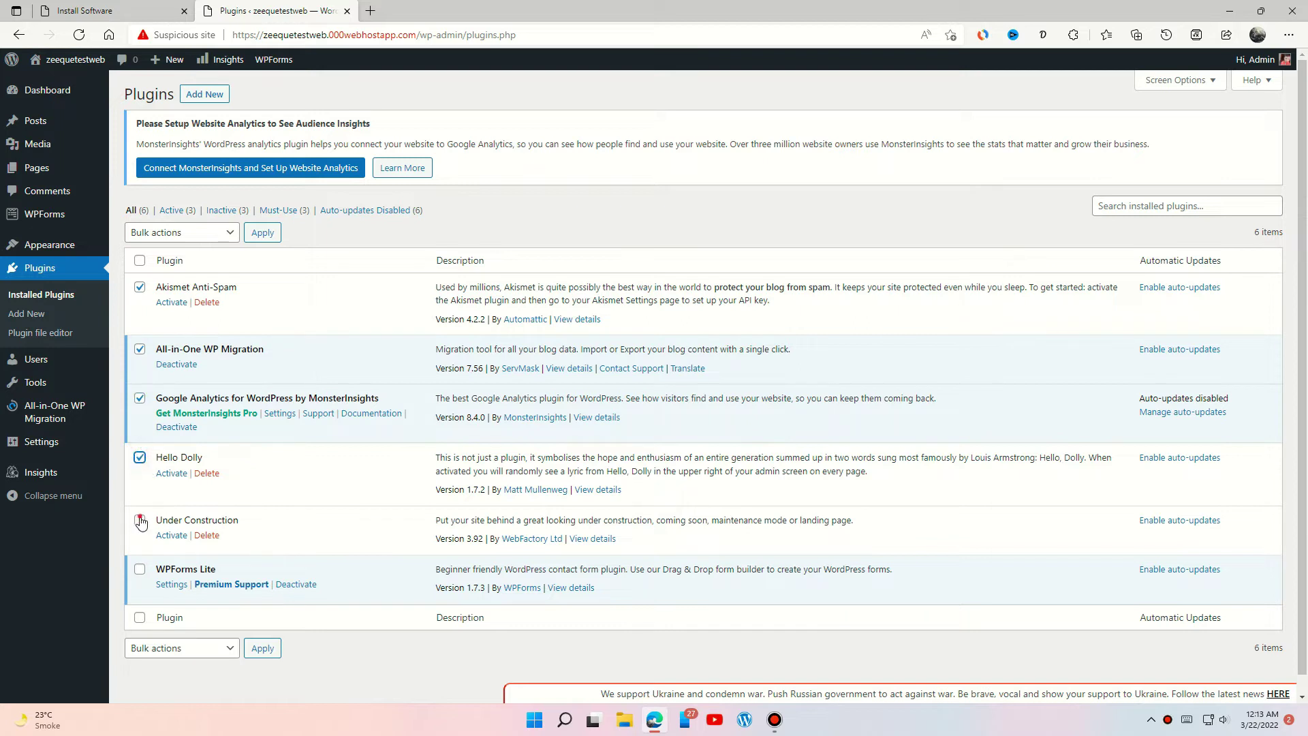
{"action": "left_click", "coordinate": [205, 233]}
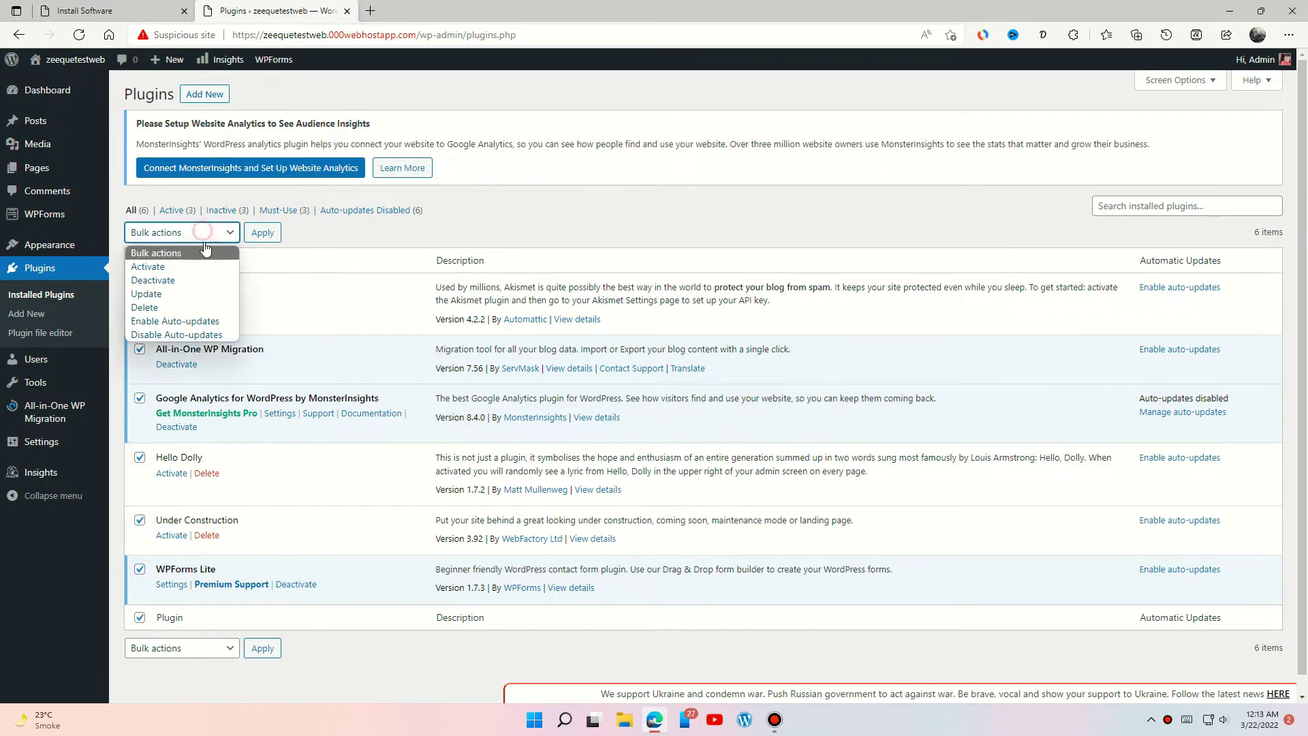
{"action": "left_click", "coordinate": [218, 278]}
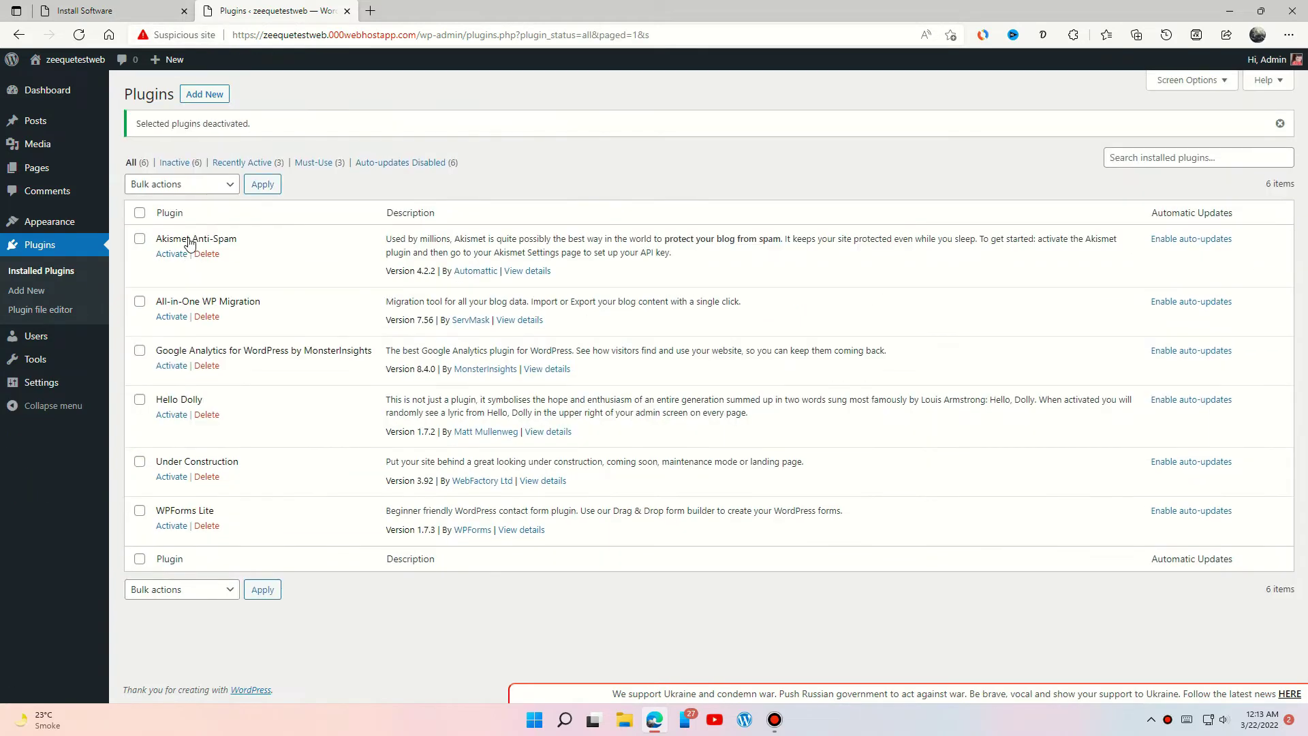
Bulk-delete the deactivated plugins and confirm the deletion
{"action": "left_click", "coordinate": [231, 191]}
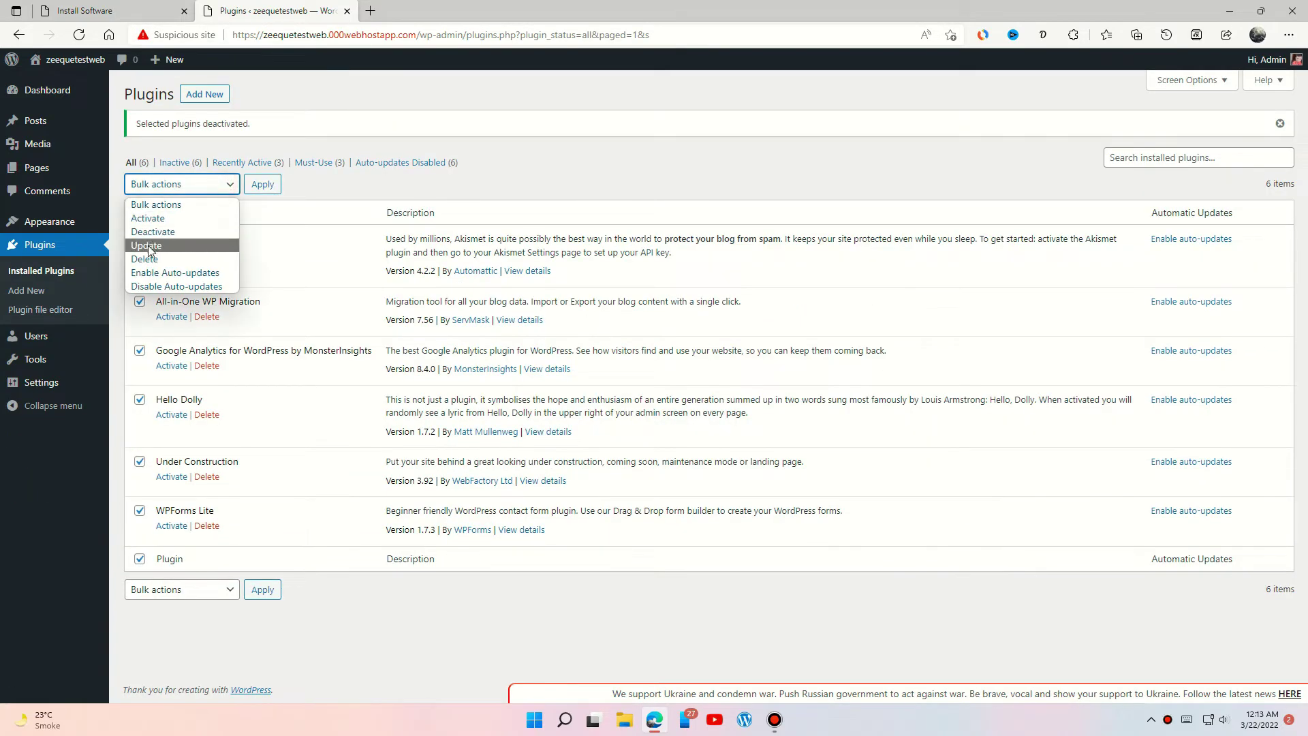
{"action": "left_click", "coordinate": [169, 259]}
{"action": "left_click", "coordinate": [261, 183]}
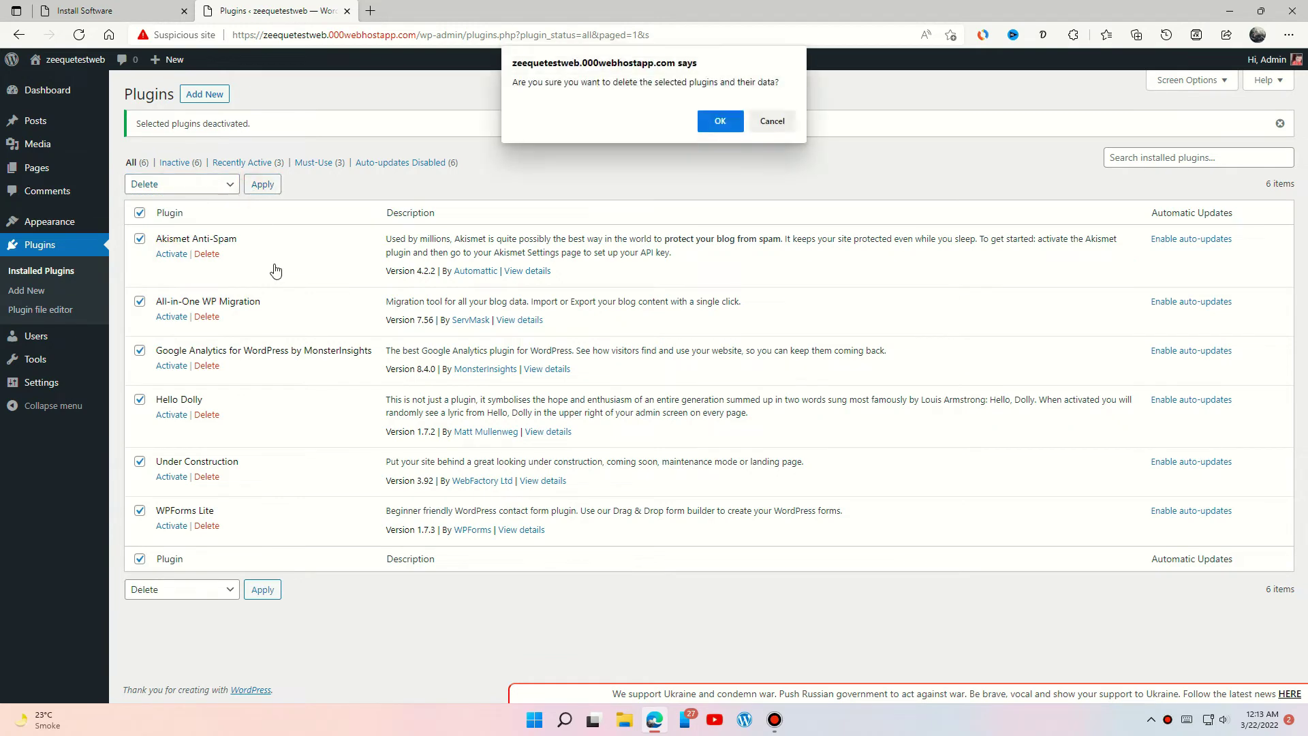
{"action": "left_click", "coordinate": [720, 121]}
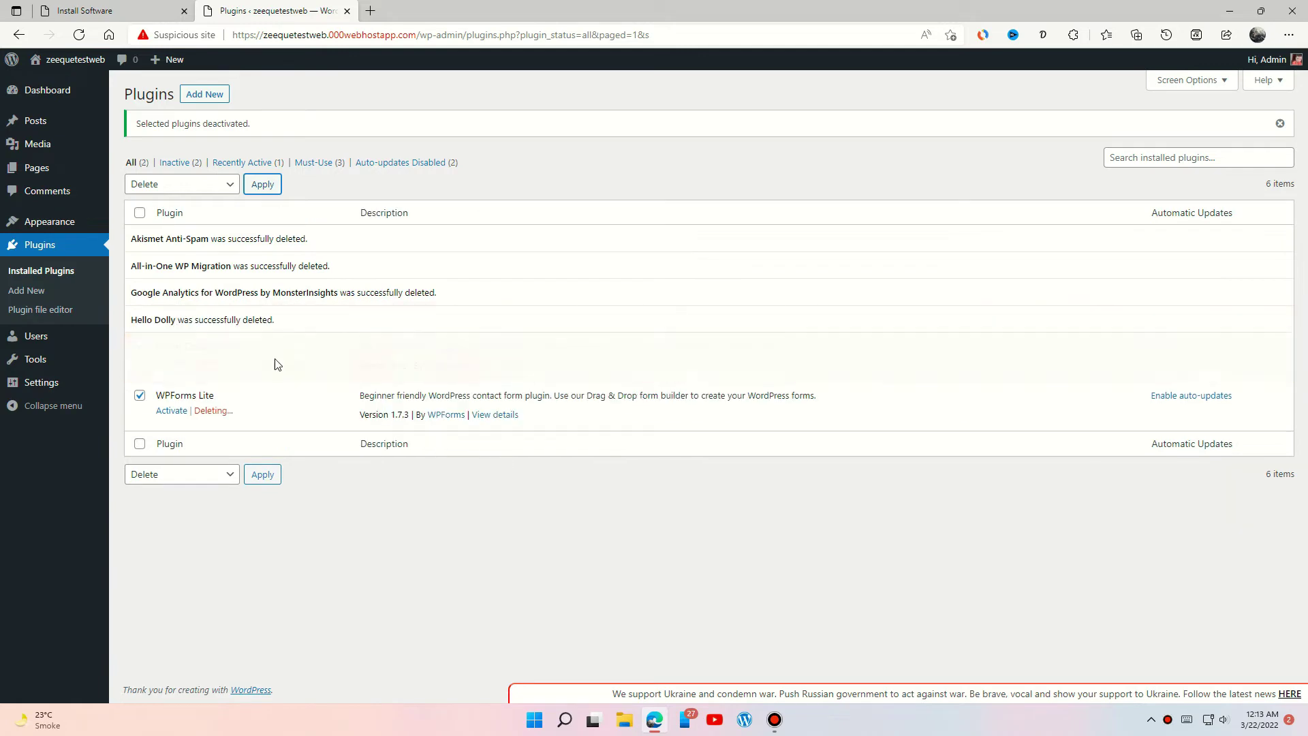
Dismiss the site information popup and activate Astra from its theme details overlay
{"action": "left_click", "coordinate": [39, 223]}
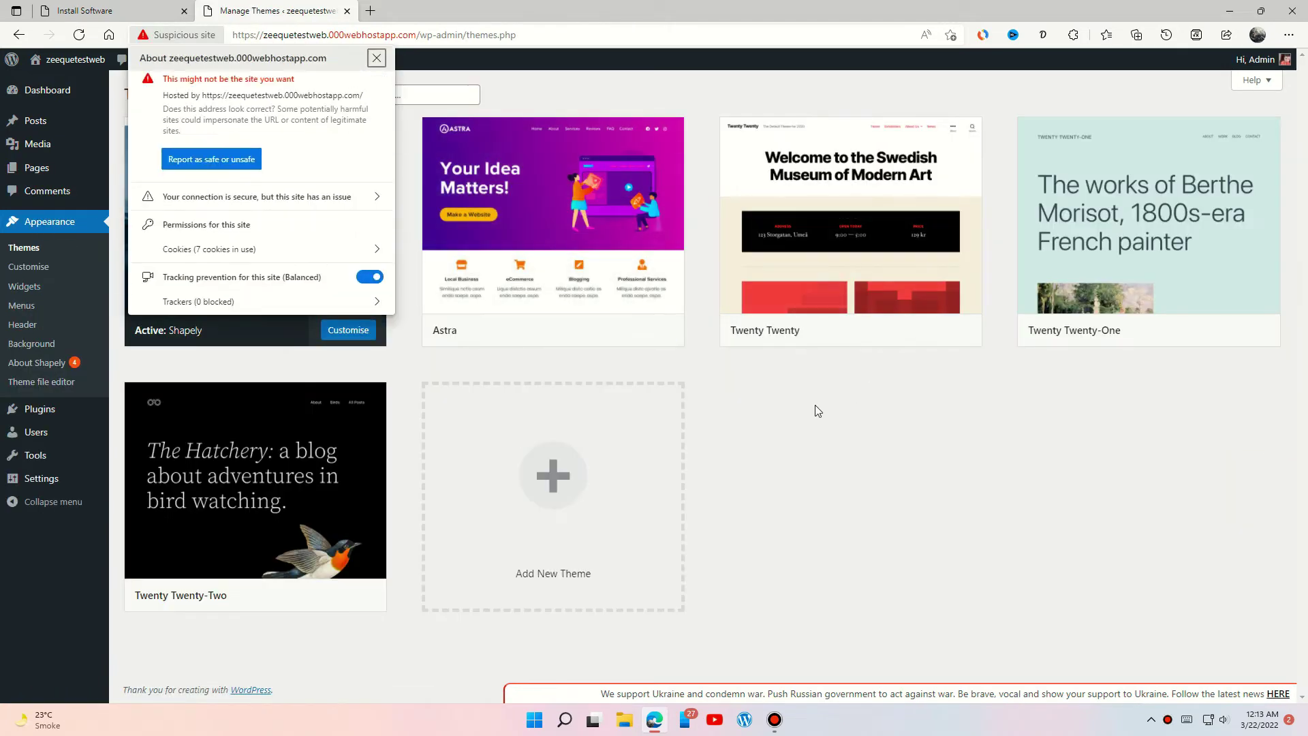
{"action": "left_click", "coordinate": [375, 58]}
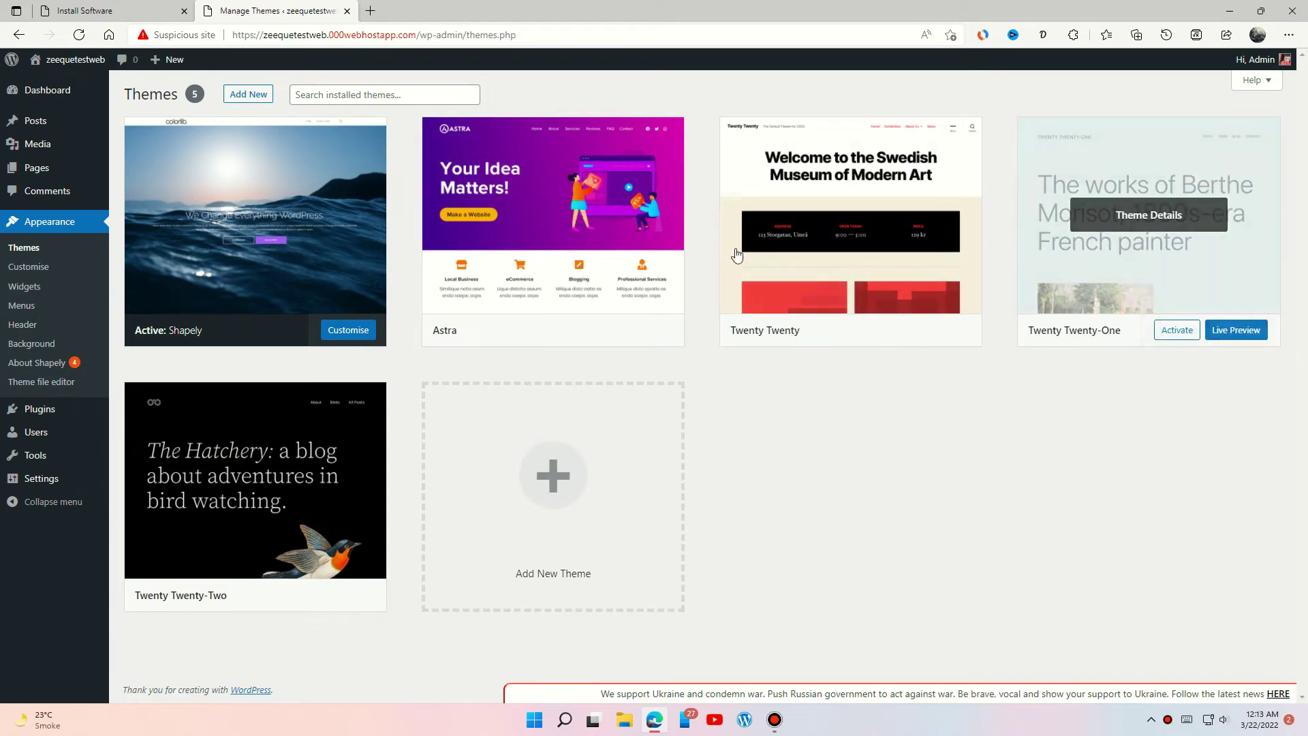
{"action": "left_click", "coordinate": [546, 277]}
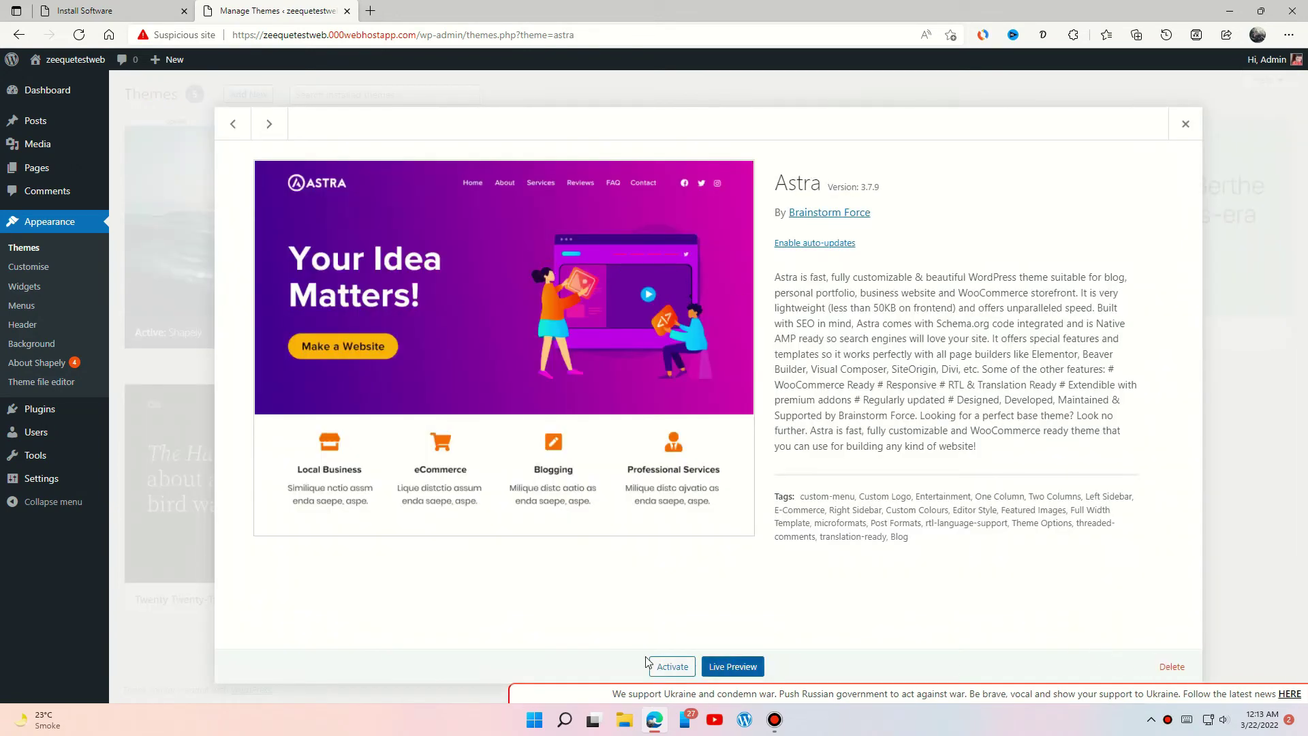
{"action": "left_click", "coordinate": [671, 666]}
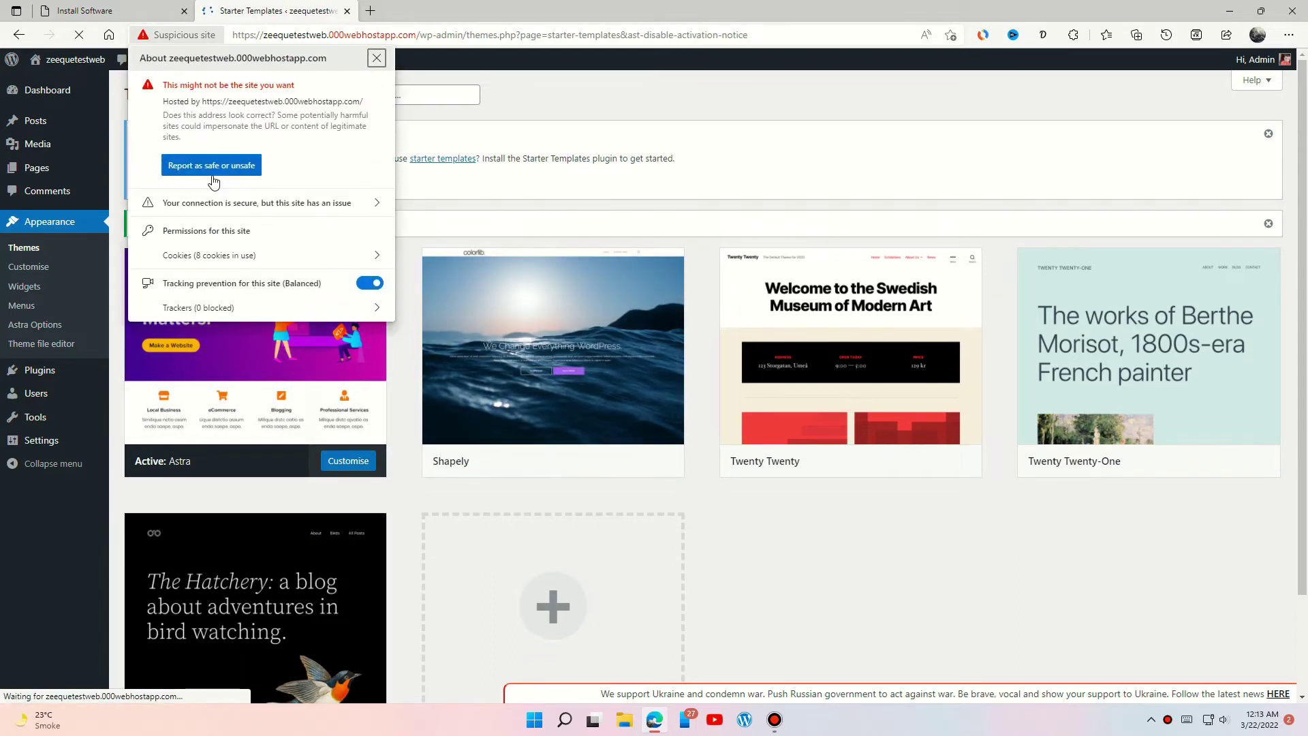
Launch Starter Templates with Elementor as page builder, reload, and scroll to Outdoor Adventure
{"action": "left_click", "coordinate": [377, 59]}
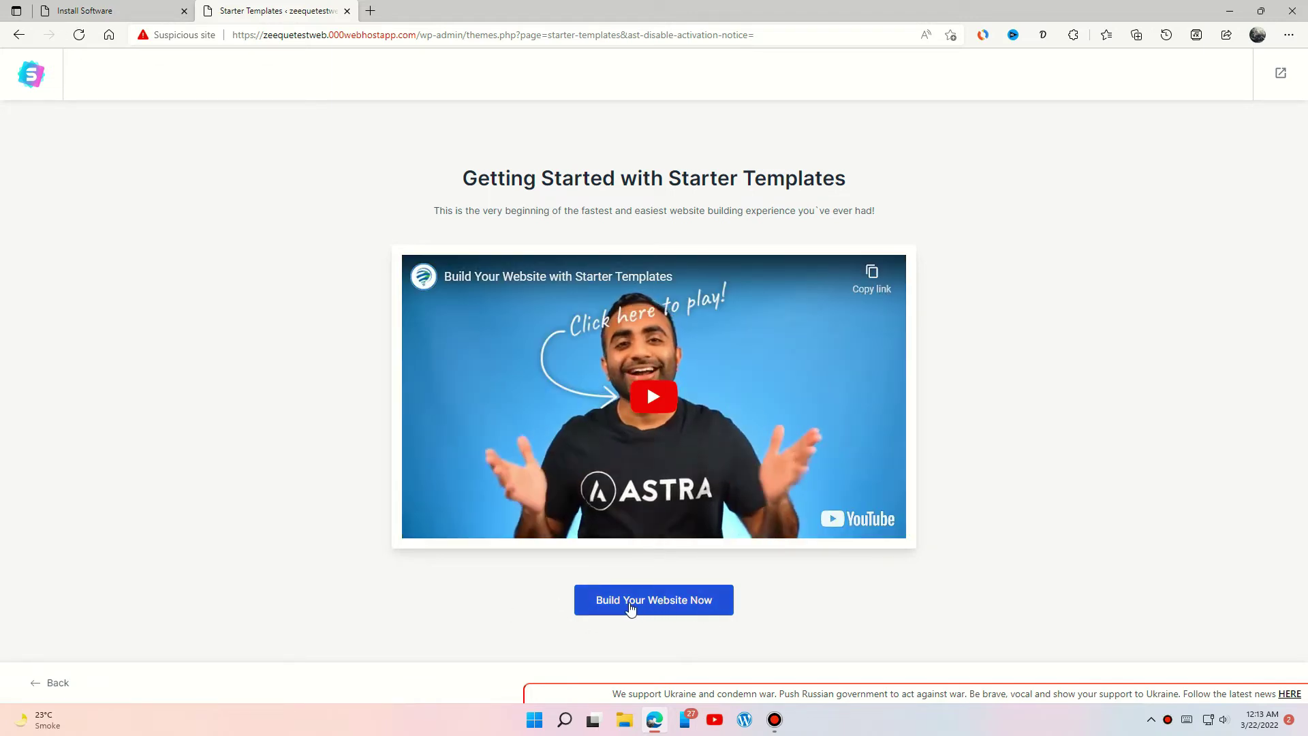
{"action": "left_click", "coordinate": [631, 608]}
{"action": "left_click", "coordinate": [657, 414]}
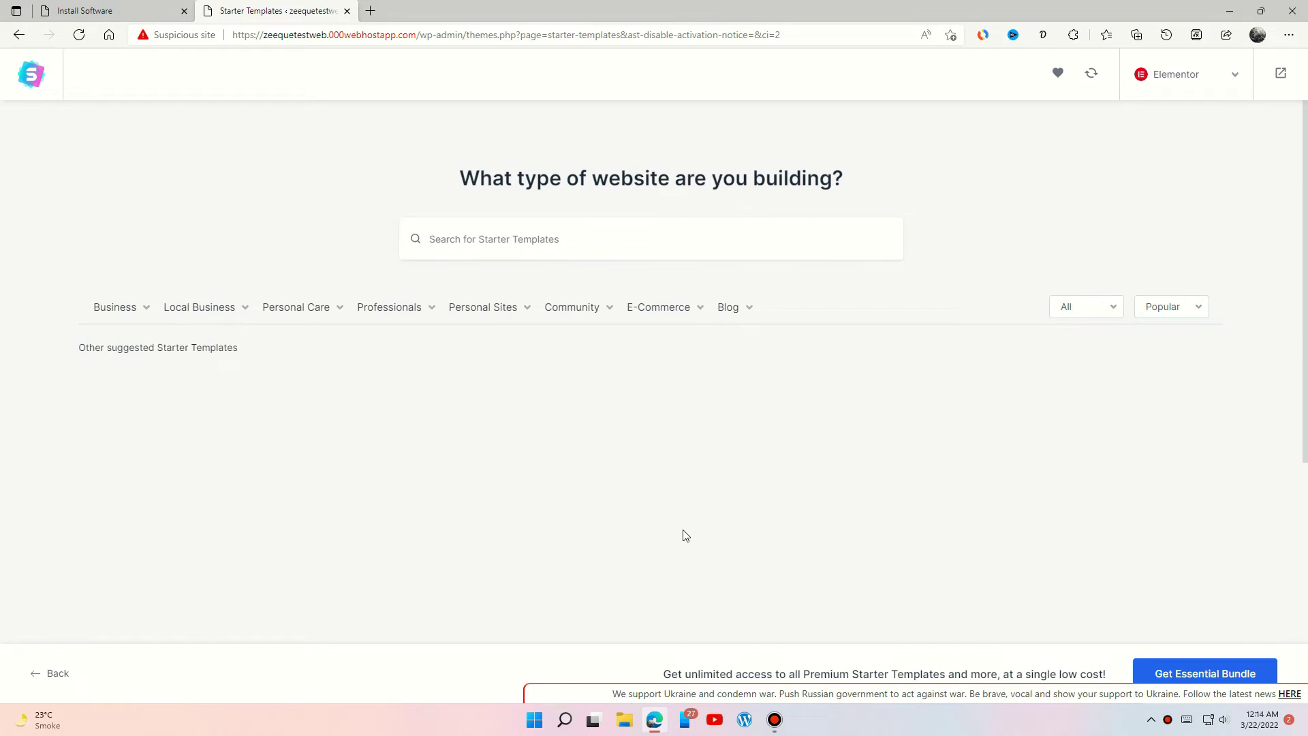
{"action": "left_click", "coordinate": [80, 37]}
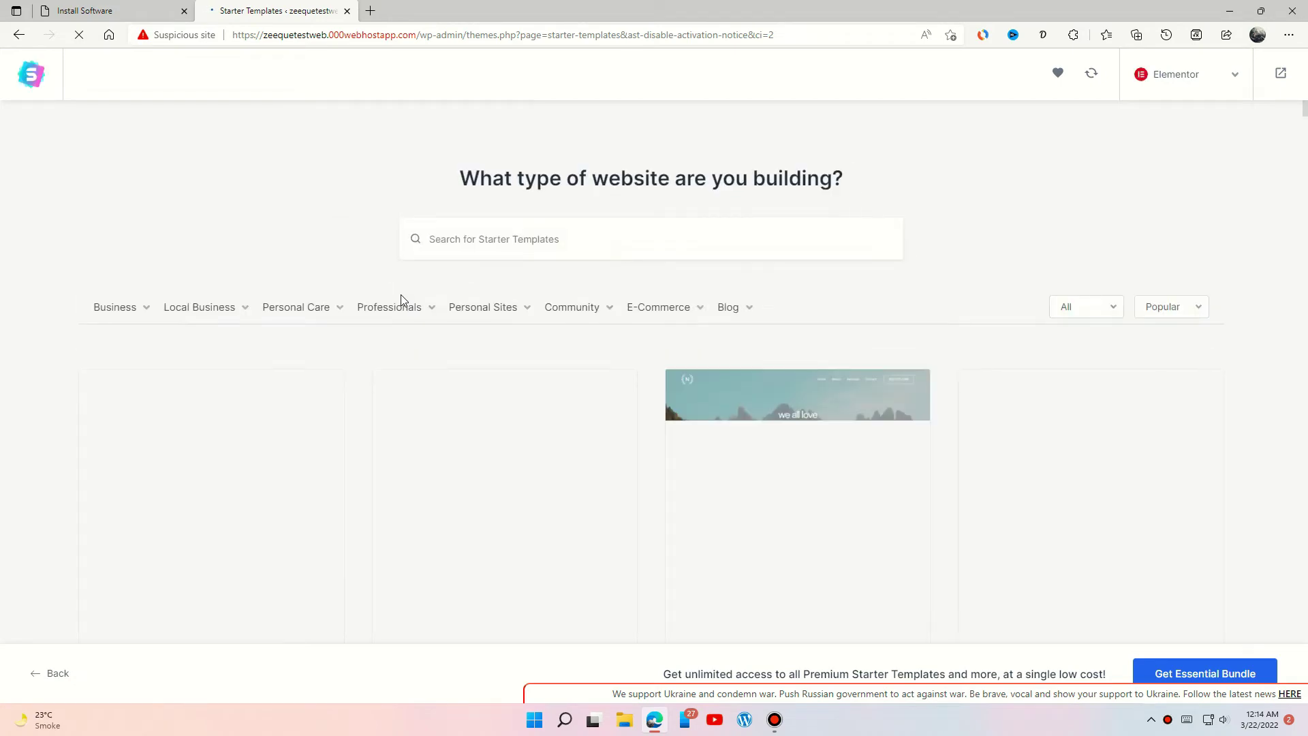
{"action": "scroll", "coordinate": [416, 441], "scroll_direction": "down", "scroll_amount": 4}
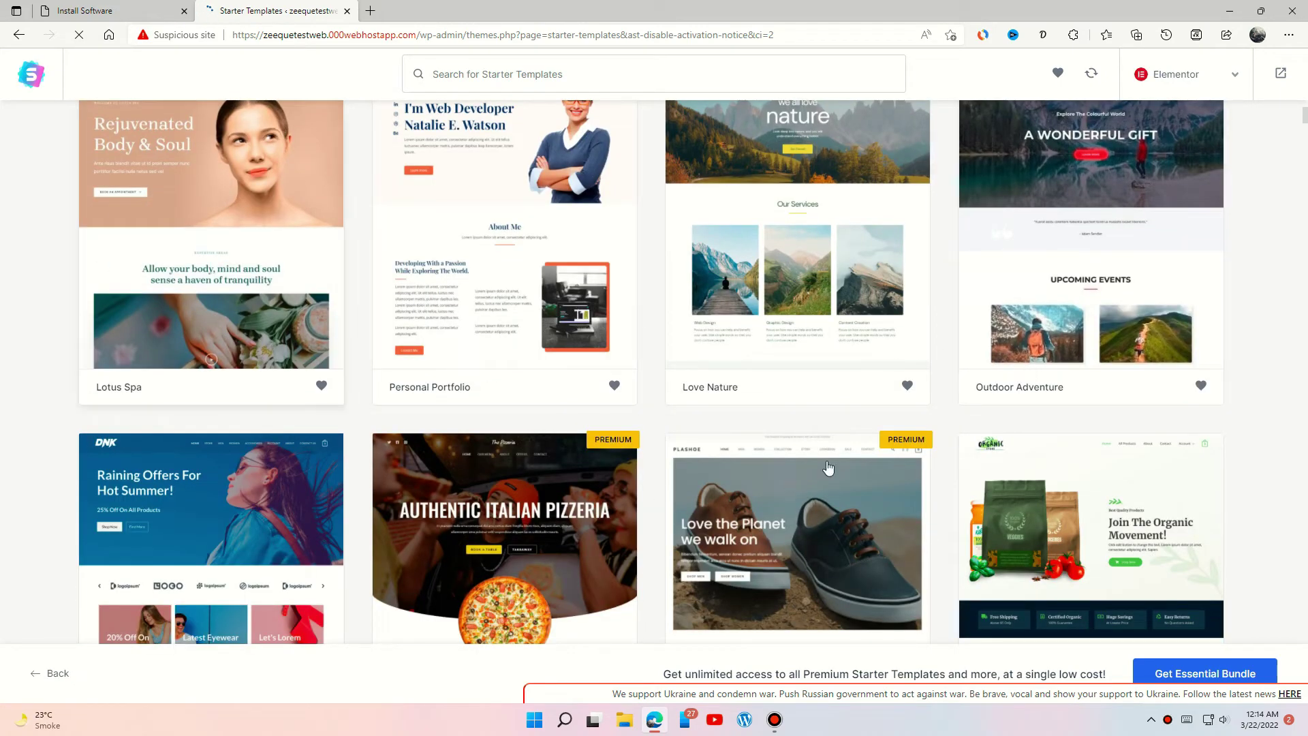
{"action": "scroll", "coordinate": [837, 467], "scroll_direction": "down", "scroll_amount": 4}
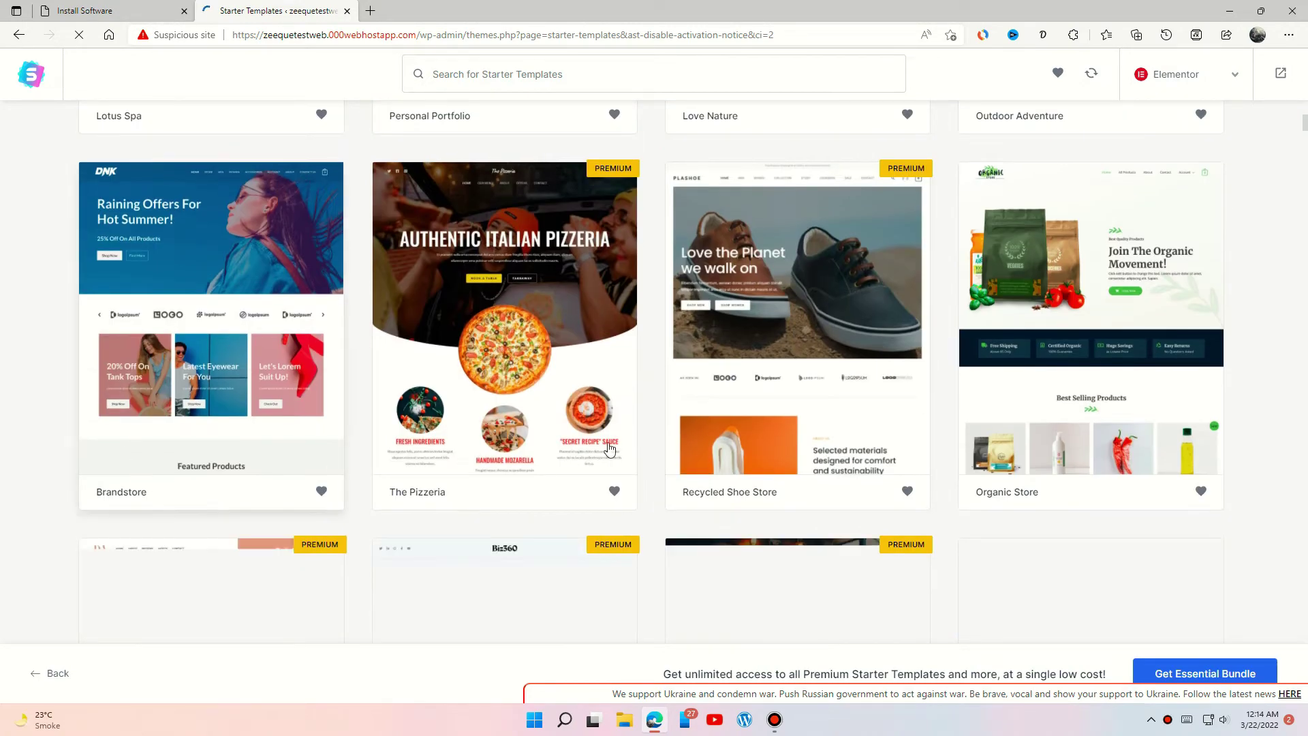
{"action": "scroll", "coordinate": [1098, 388], "scroll_direction": "up", "scroll_amount": 4}
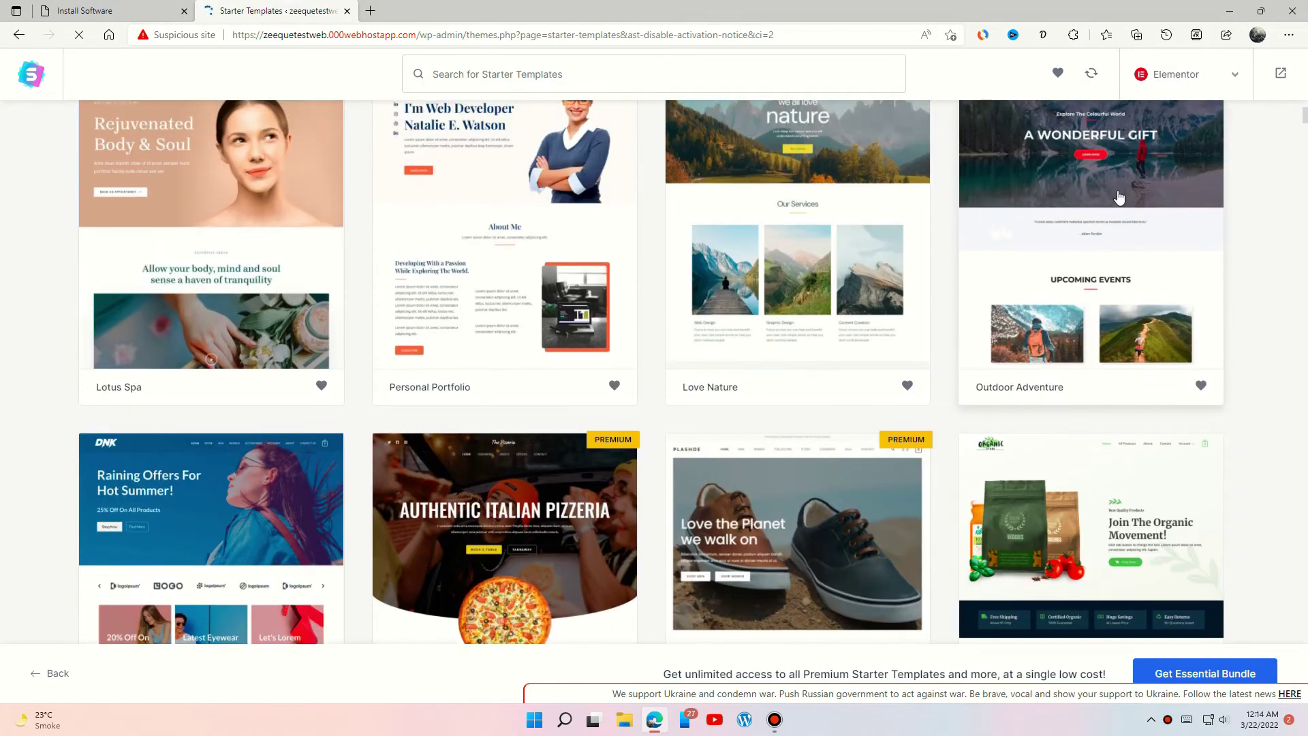
Pick Outdoor Adventure with default colours and fonts, then enter a first name and work email
{"action": "left_click", "coordinate": [1119, 198]}
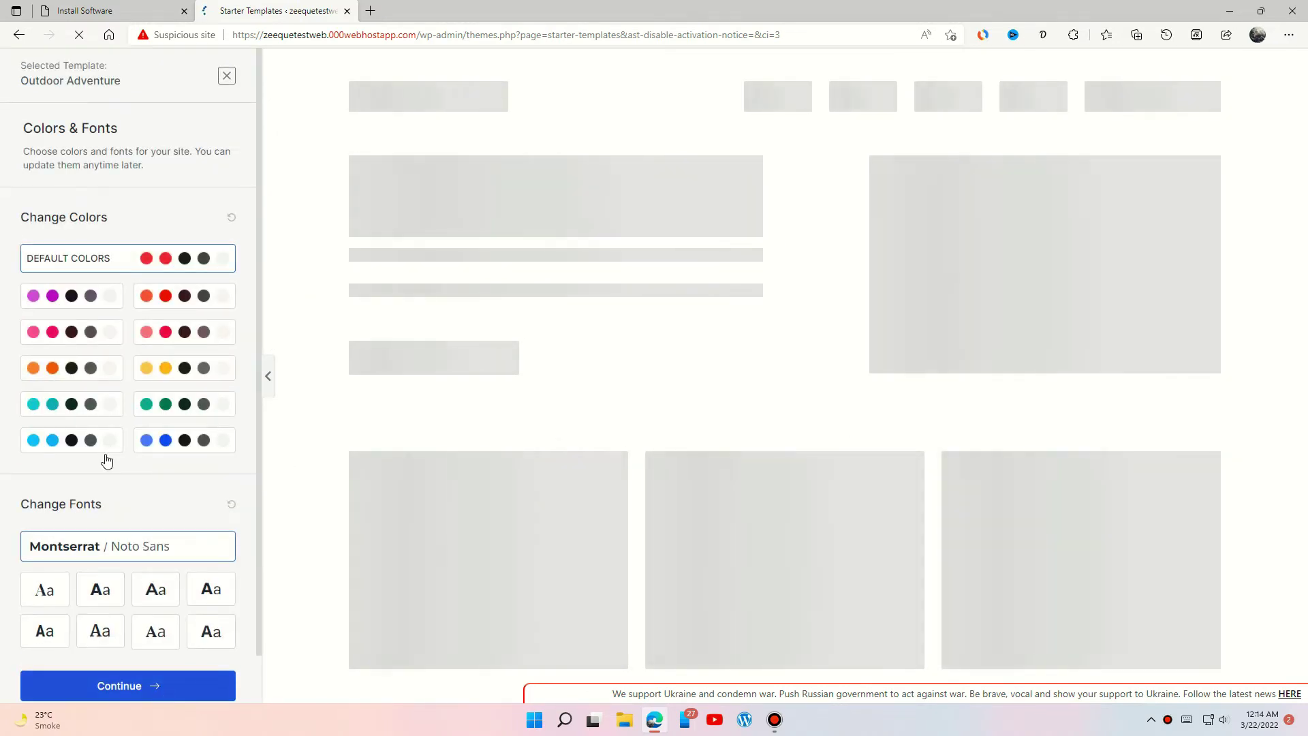
{"action": "left_click", "coordinate": [149, 694]}
{"action": "left_click", "coordinate": [563, 285]}
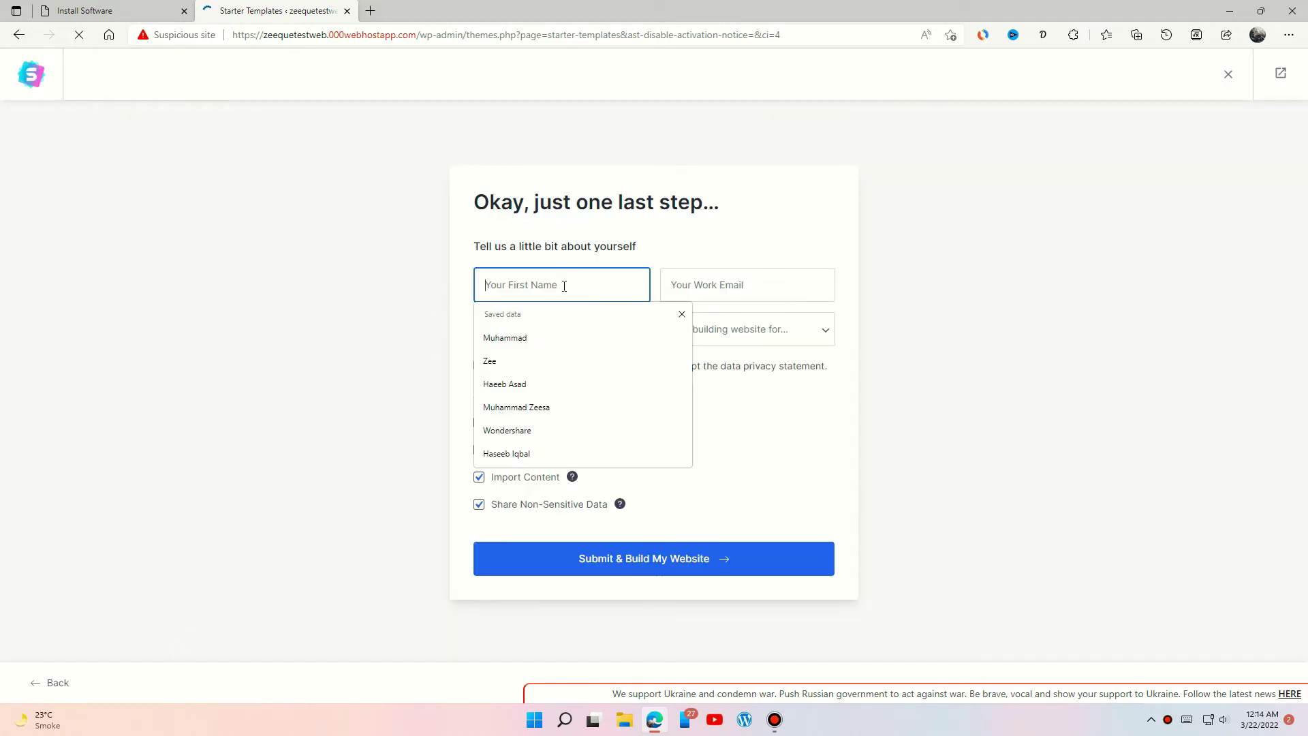
{"action": "type", "text": "Zee"}
{"action": "key", "text": "Tab"}
{"action": "type", "text": "Z"}
{"action": "left_click", "coordinate": [747, 335]}
Choose Beginner and Myself/My Company, then submit to build the website
{"action": "left_click", "coordinate": [553, 329]}
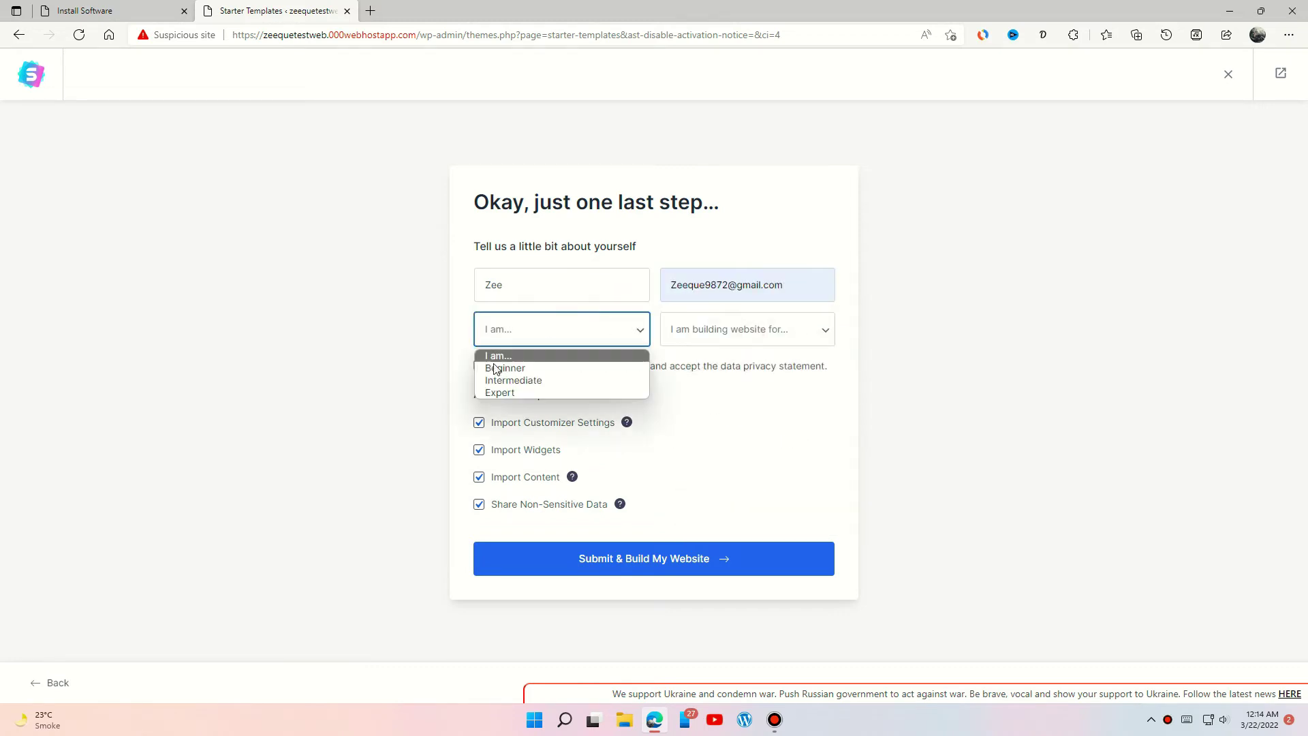
{"action": "left_click", "coordinate": [538, 368]}
{"action": "left_click", "coordinate": [776, 330]}
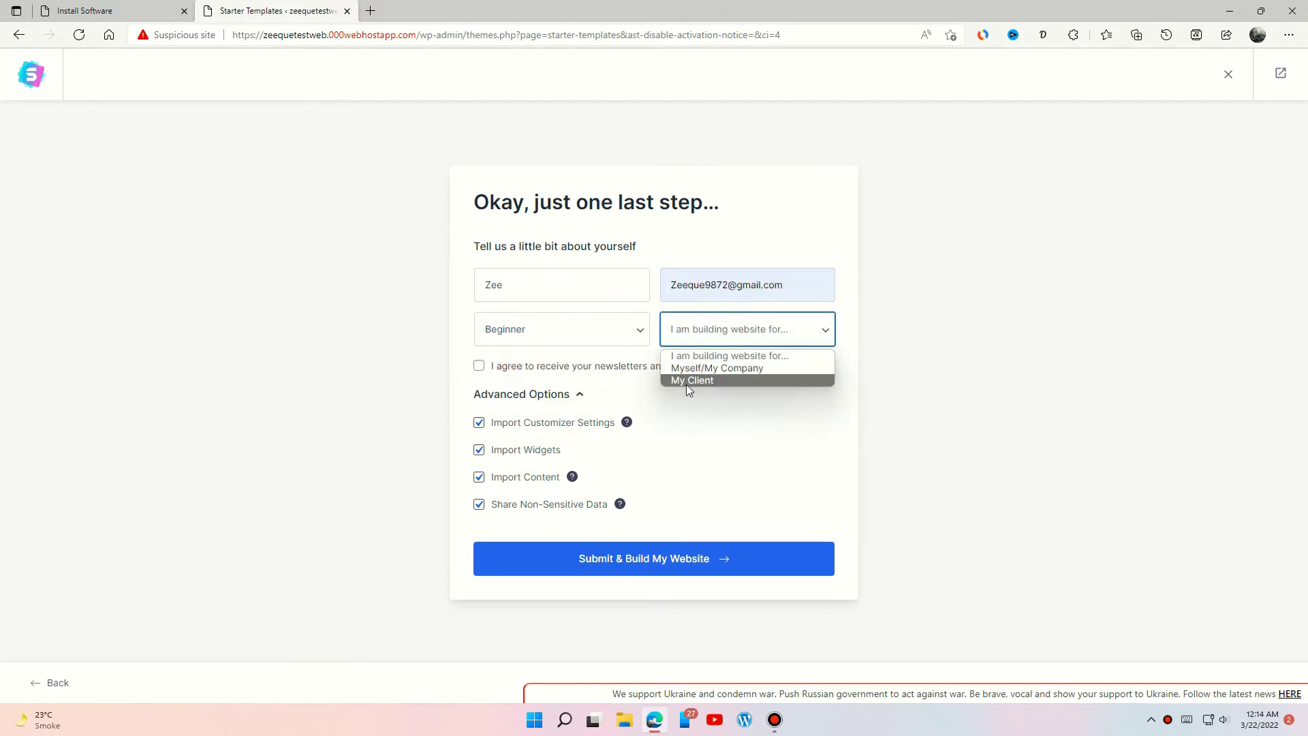
{"action": "left_click", "coordinate": [725, 371]}
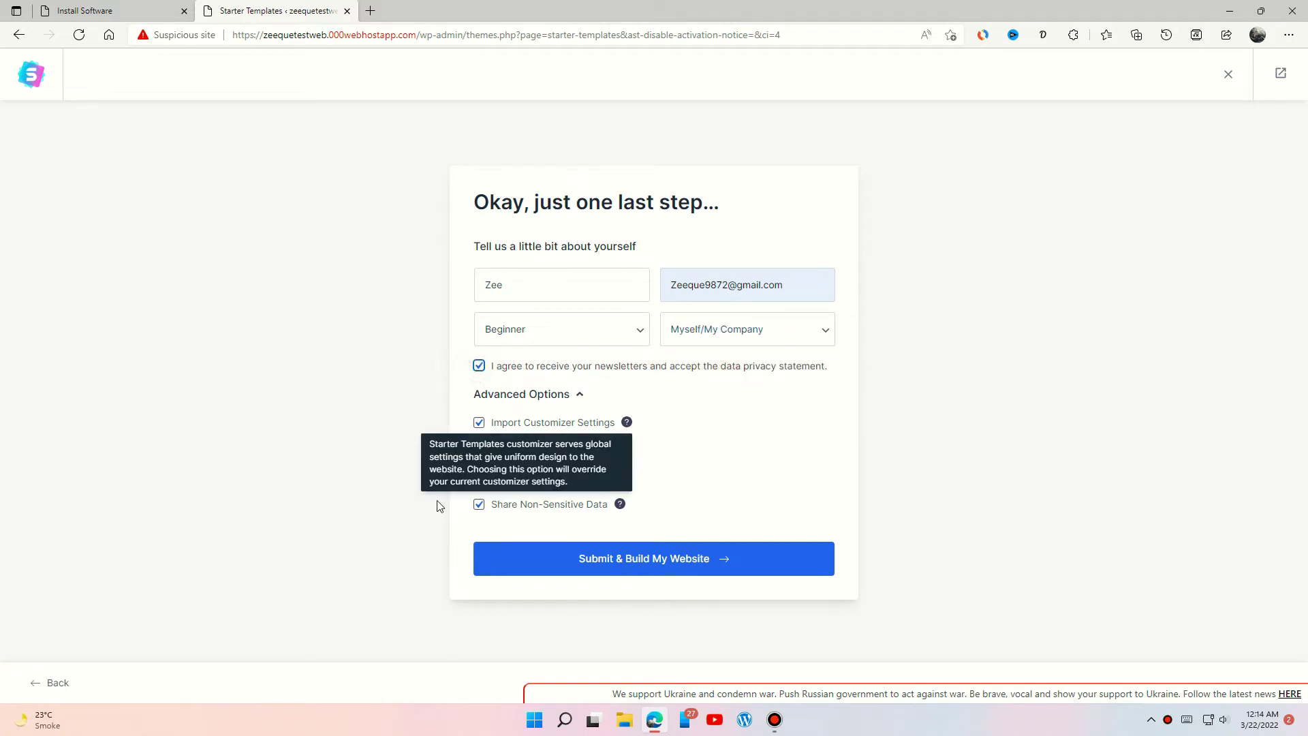
{"action": "left_click", "coordinate": [651, 574]}
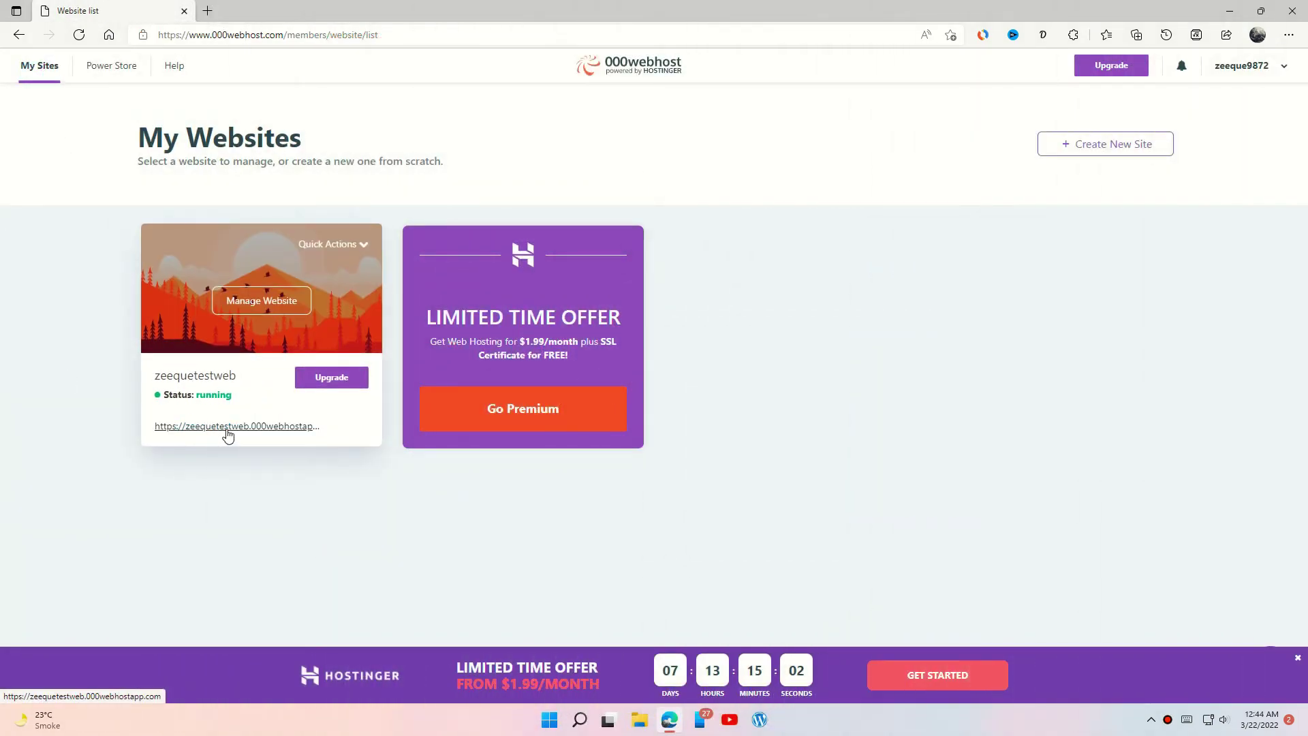
Open the zeequetestweb site's live address from its site card in a new browser tab
{"action": "right_click", "coordinate": [227, 435]}
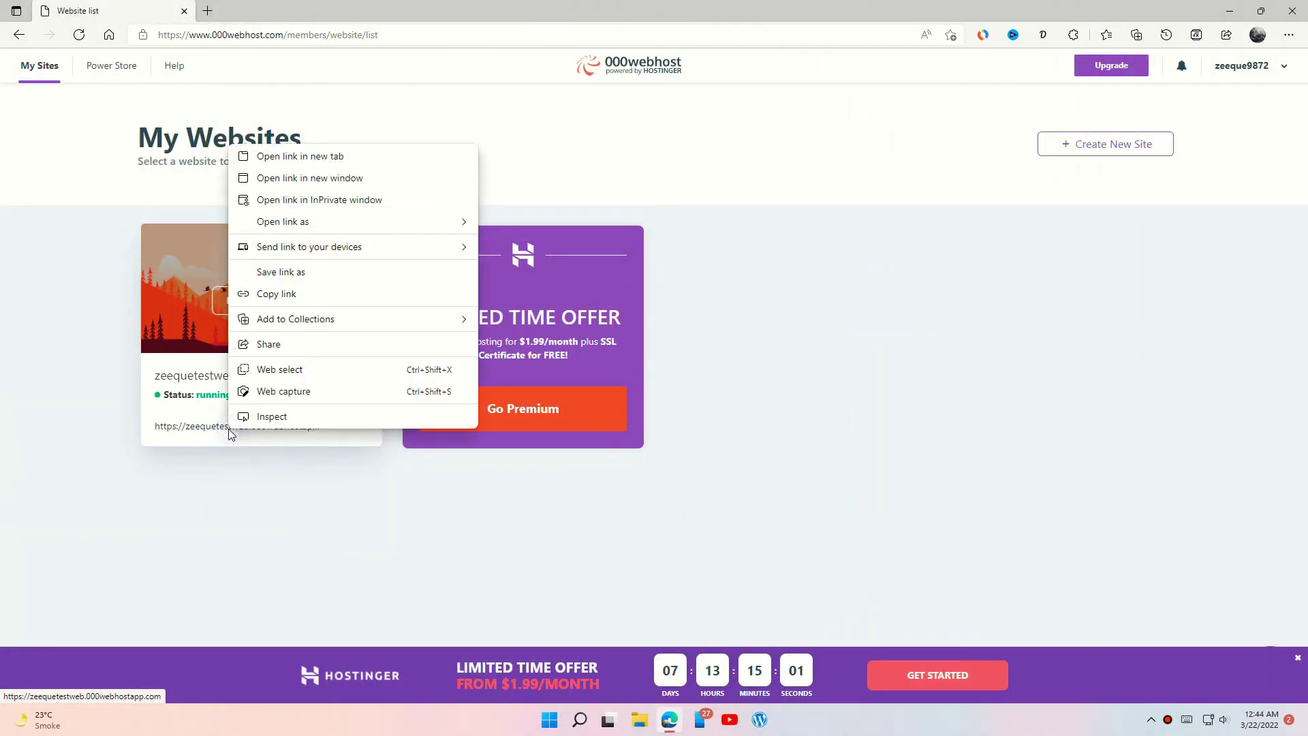
{"action": "left_click", "coordinate": [314, 155]}
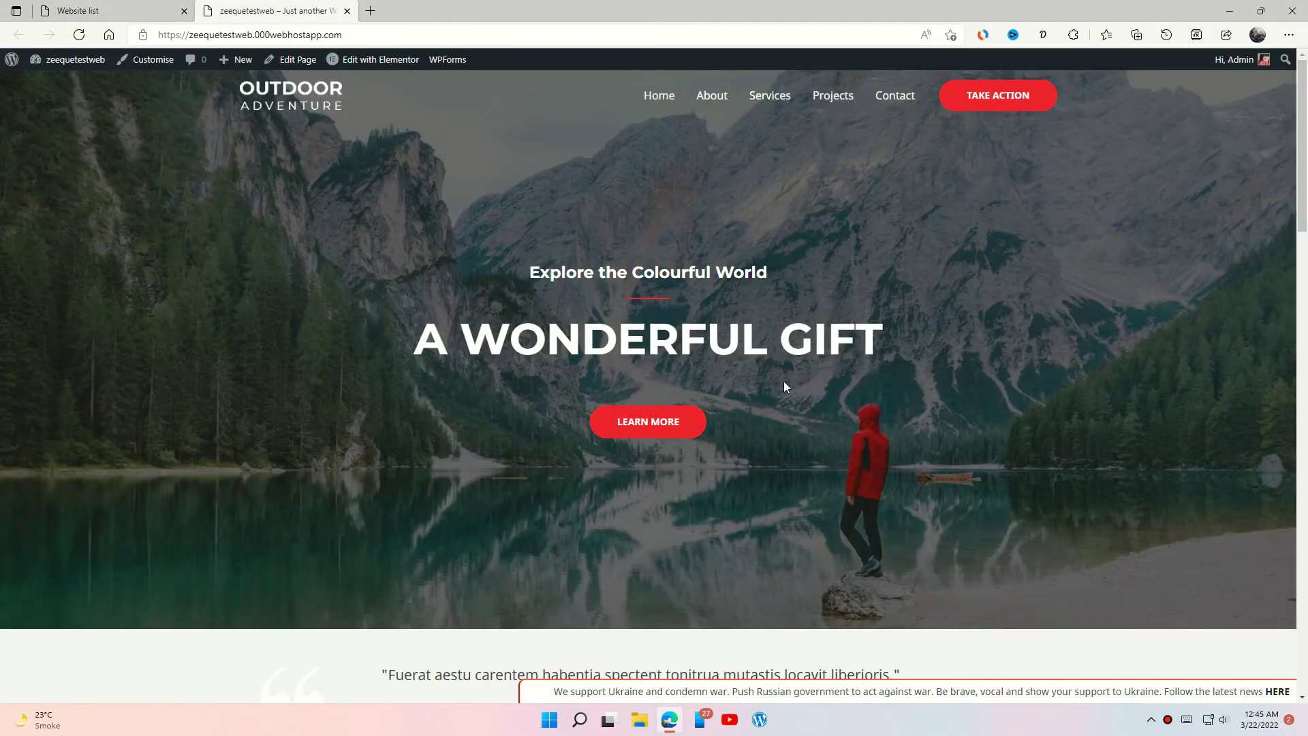
Open the homepage with the 'A Wonderful Gift' hero in the Elementor editor
{"action": "scroll", "coordinate": [921, 386], "scroll_direction": "down", "scroll_amount": 10}
{"action": "scroll", "coordinate": [921, 386], "scroll_direction": "up", "scroll_amount": 10}
{"action": "left_click", "coordinate": [361, 61]}
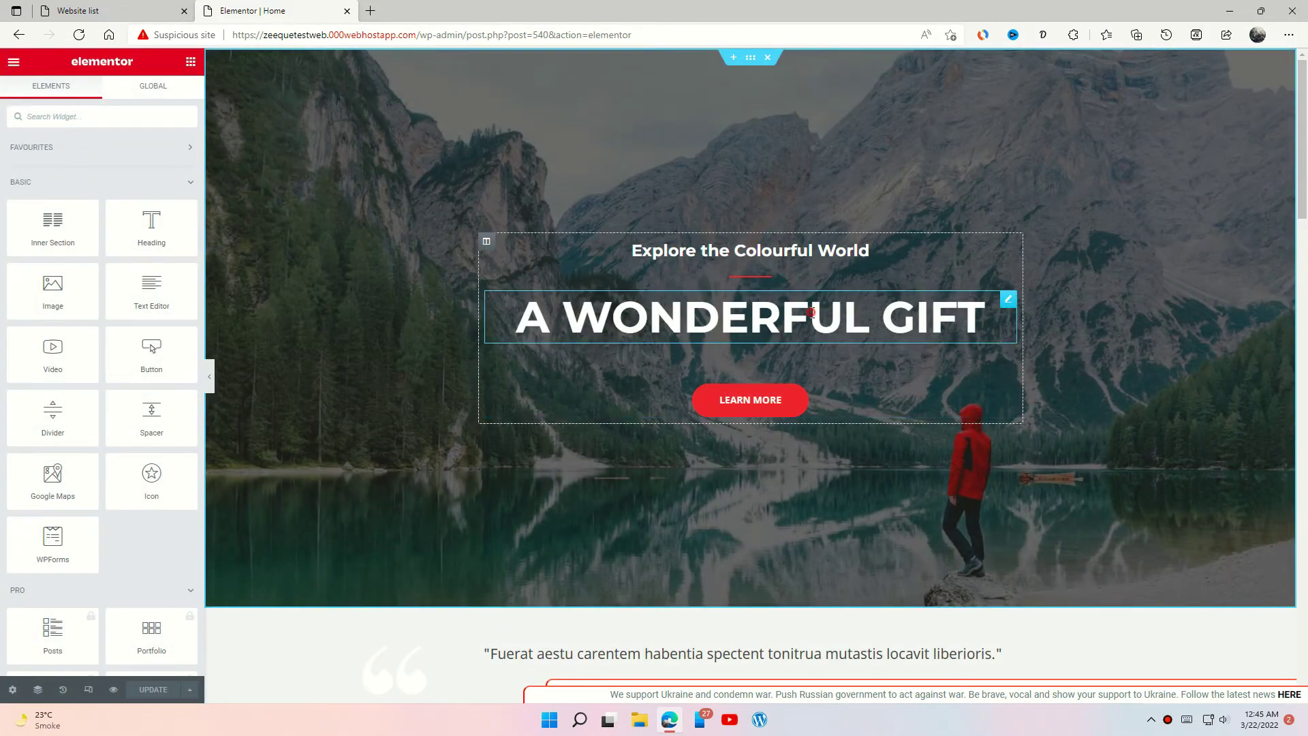
Change the hero heading text to 'Welcome to my Site'
{"action": "left_click", "coordinate": [811, 313]}
{"action": "triple_click", "coordinate": [811, 313]}
{"action": "type", "text": "We"}
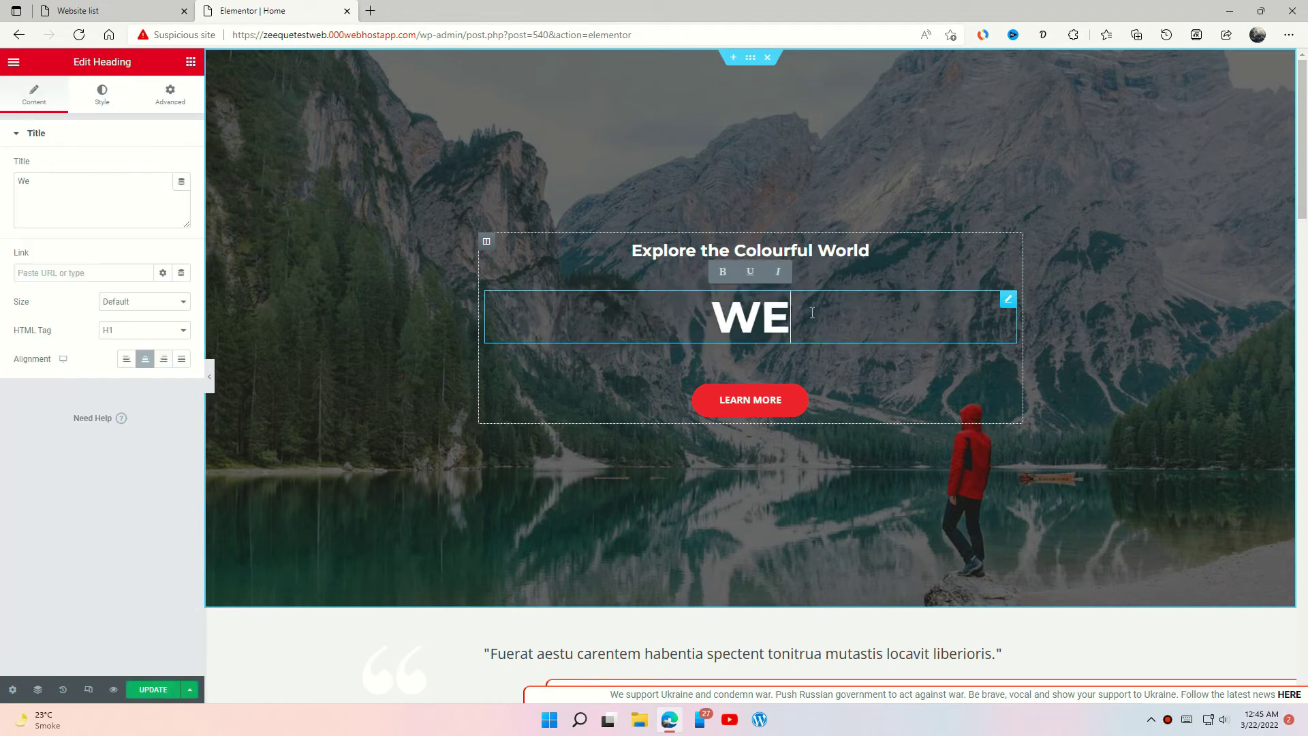
{"action": "type", "text": "lcome to my Site"}
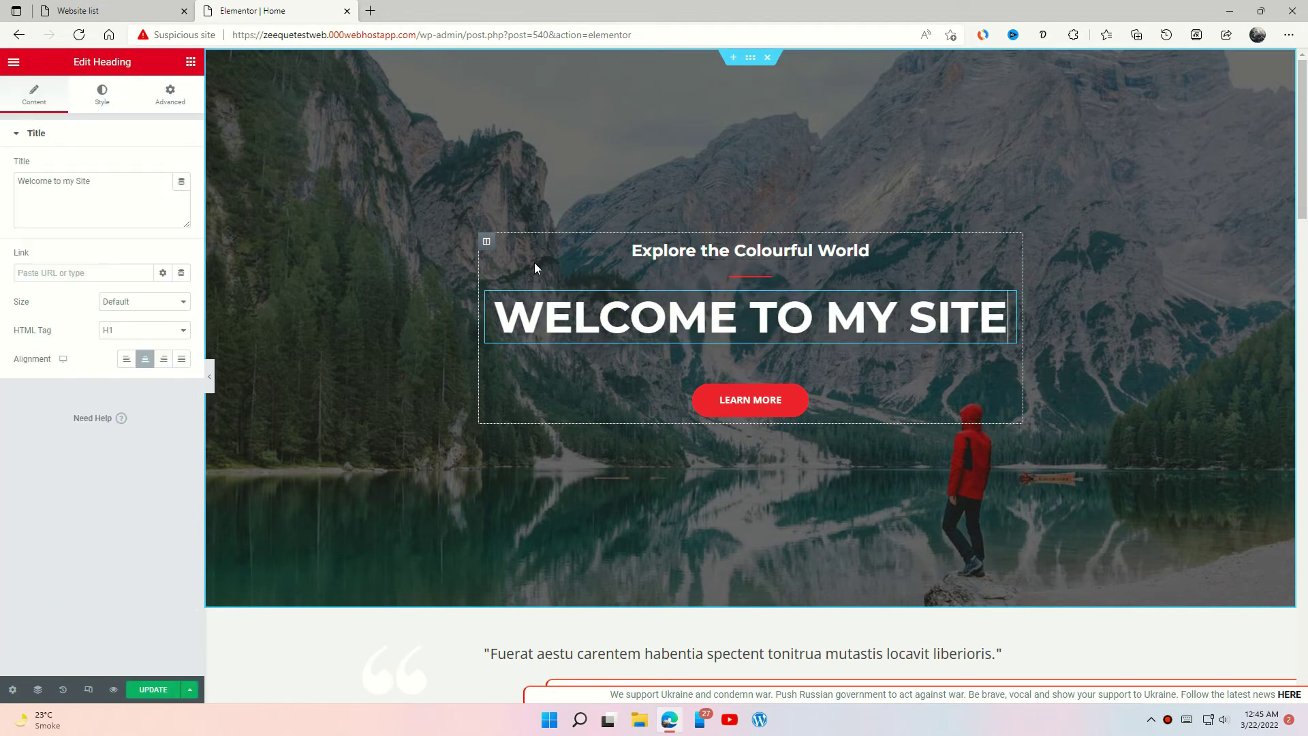
Add a Heading widget and a Text Editor block beside the quote section
{"action": "left_click", "coordinate": [190, 62]}
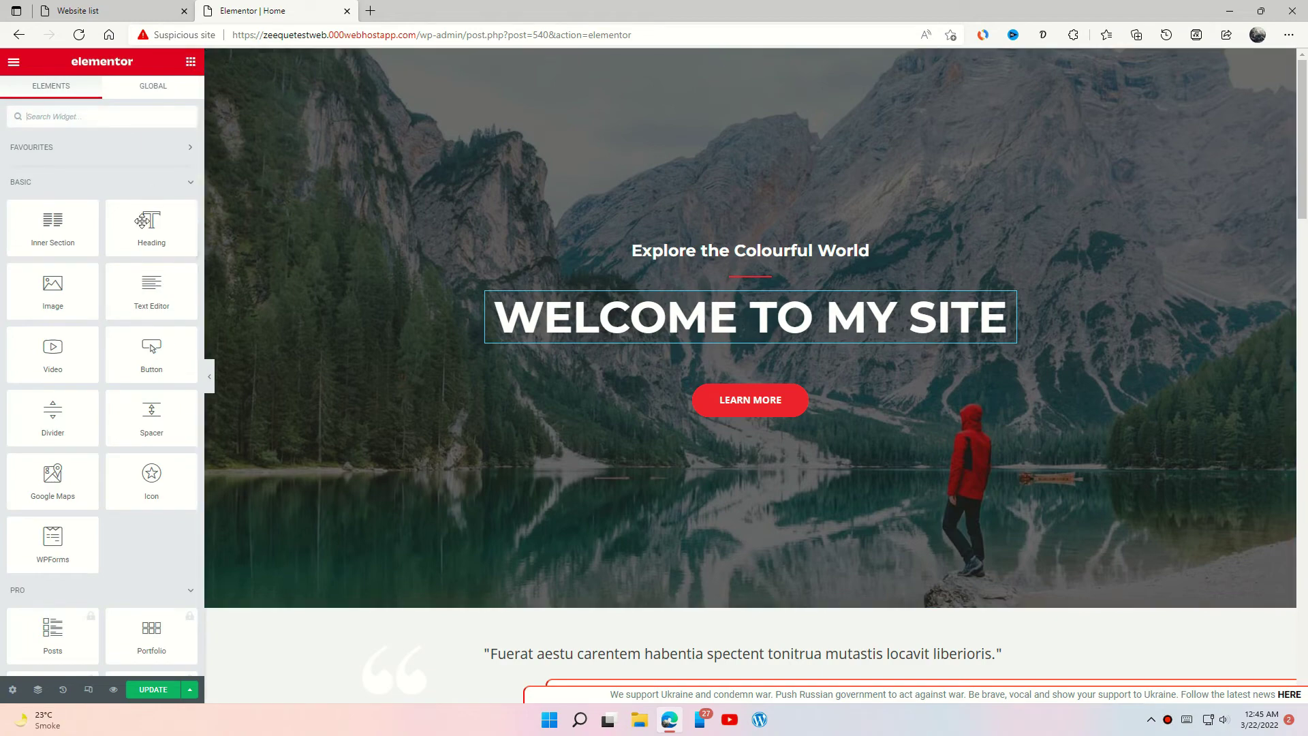
{"action": "left_click_drag", "start_coordinate": [158, 238], "coordinate": [702, 647]}
{"action": "left_click", "coordinate": [190, 61]}
{"action": "left_click_drag", "start_coordinate": [166, 320], "coordinate": [730, 402]}
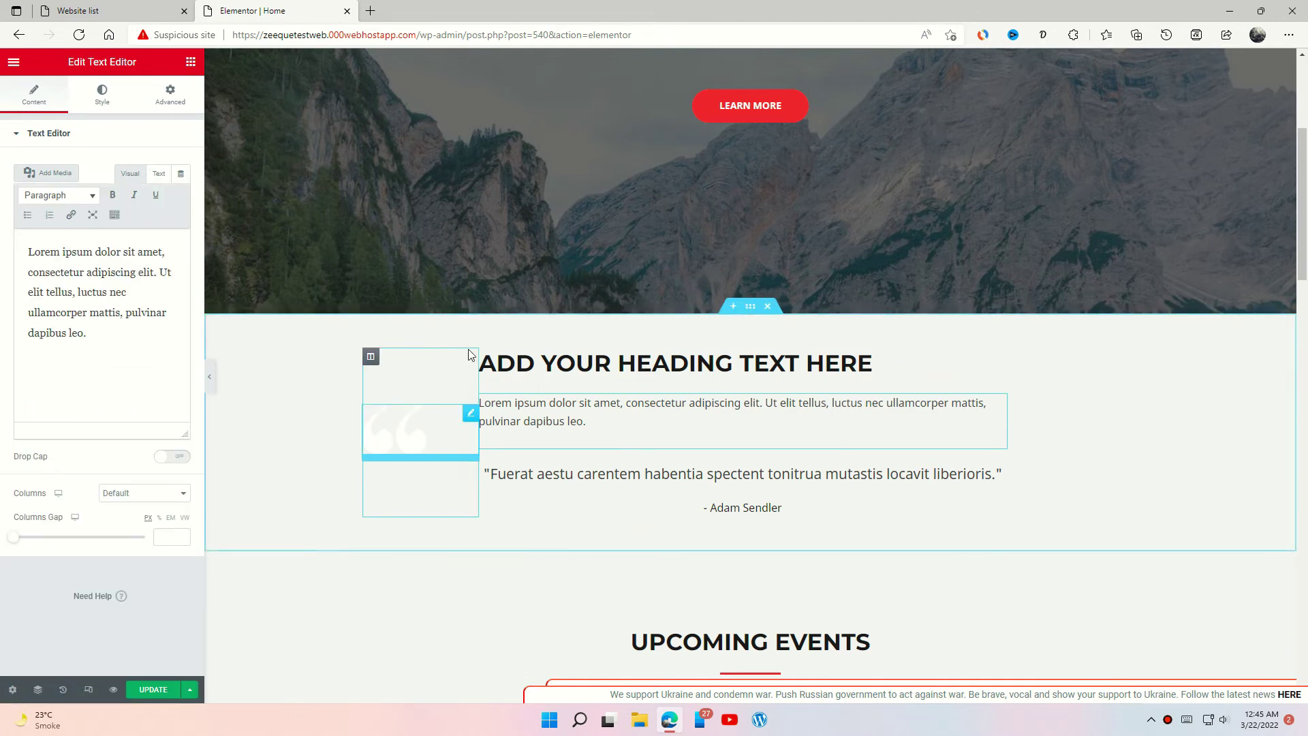
{"action": "scroll", "coordinate": [602, 319], "scroll_direction": "up", "scroll_amount": 4}
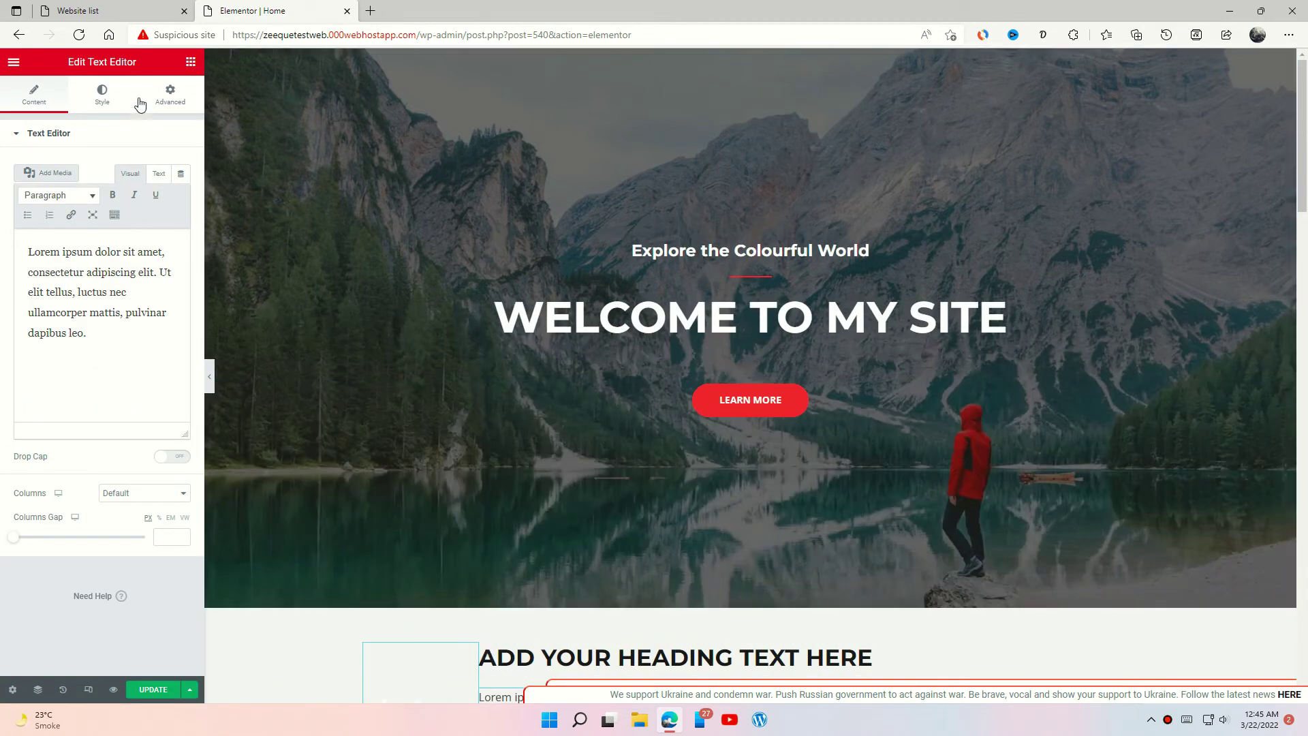
Save the Home page as a draft and exit Elementor to the dashboard
{"action": "left_click", "coordinate": [191, 62]}
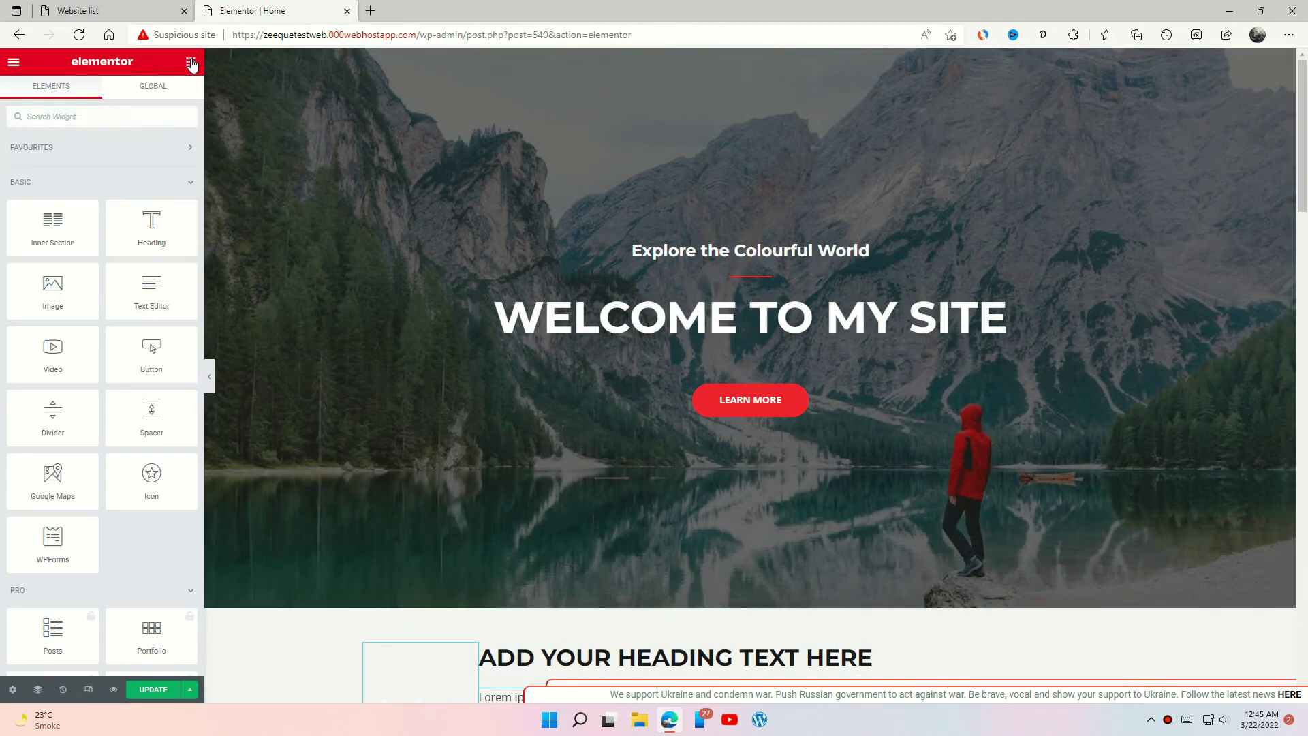
{"action": "left_click", "coordinate": [189, 691]}
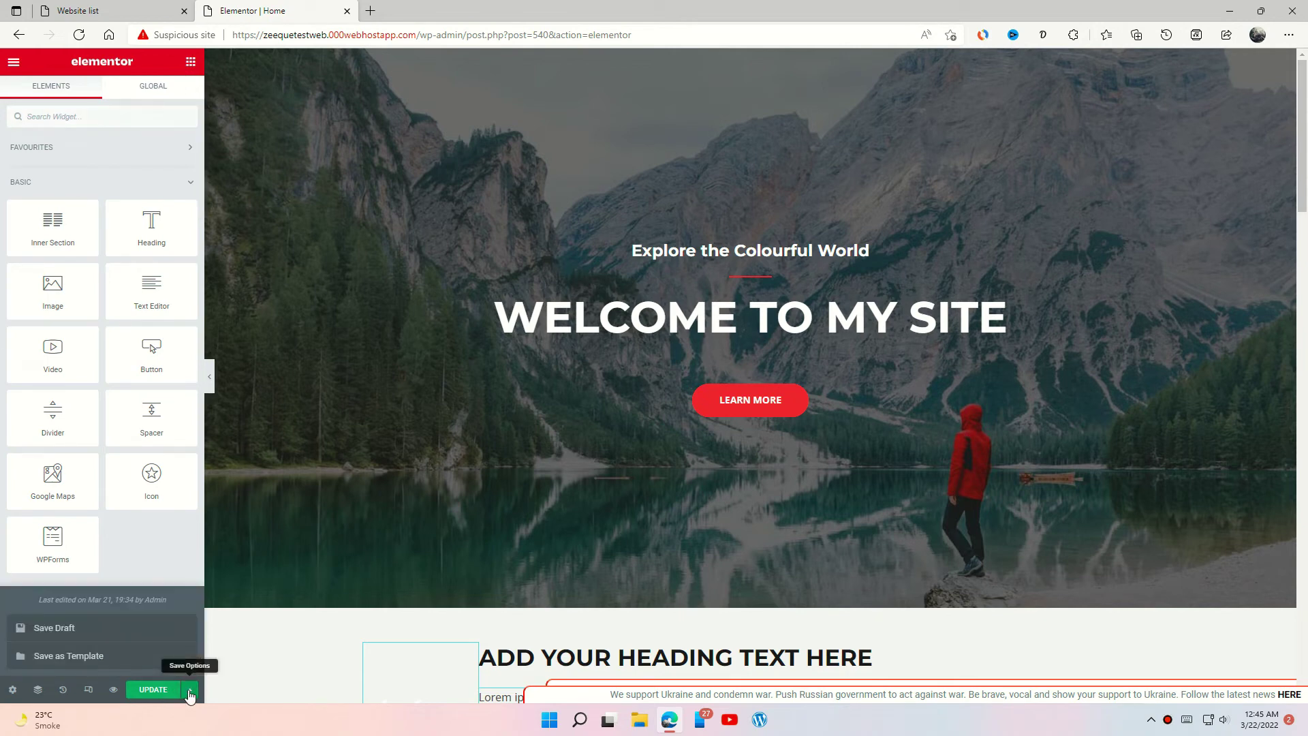
{"action": "left_click", "coordinate": [190, 691]}
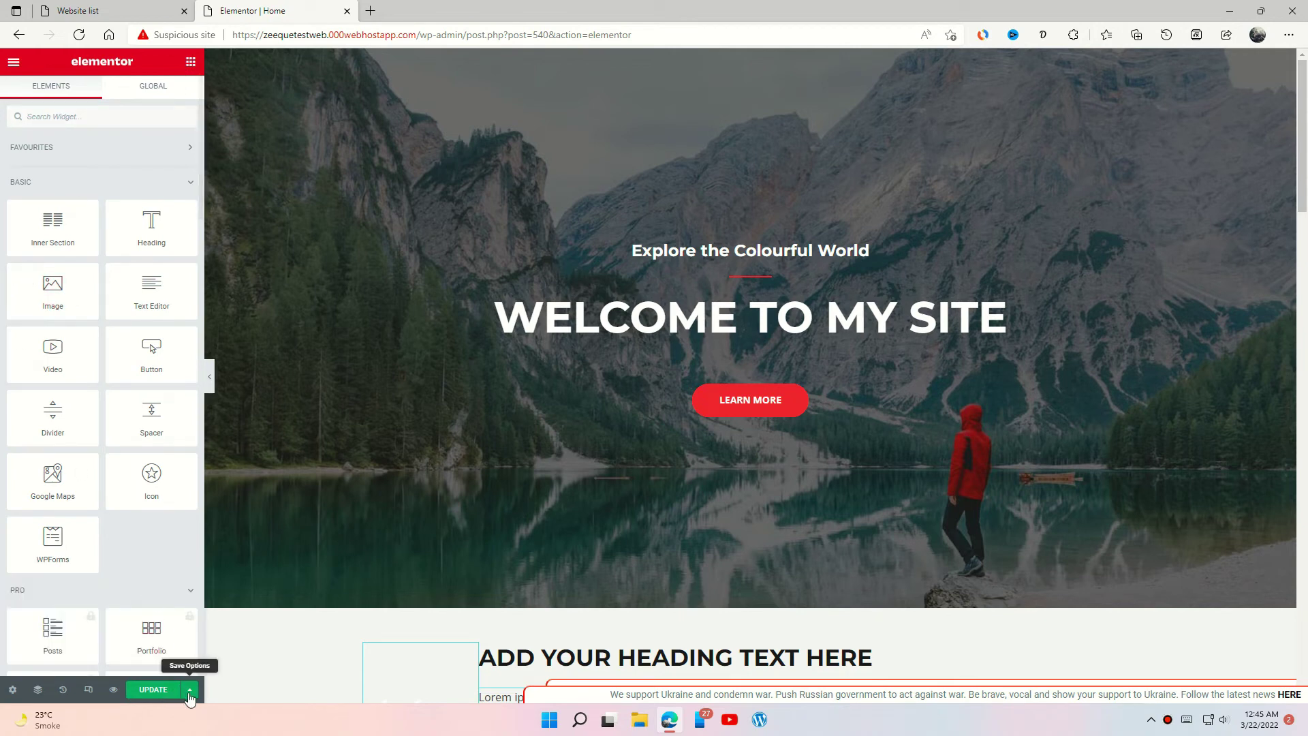
{"action": "left_click", "coordinate": [190, 692]}
{"action": "left_click", "coordinate": [27, 630]}
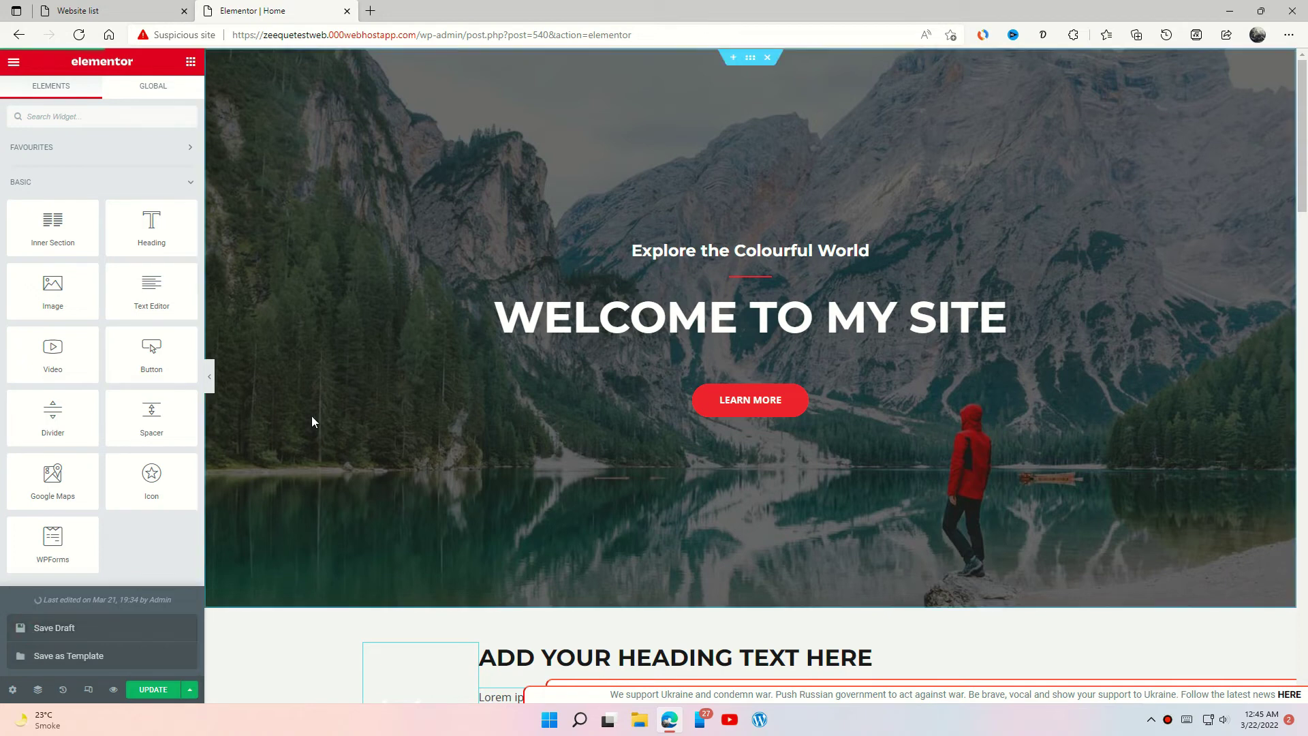
{"action": "left_click", "coordinate": [21, 72]}
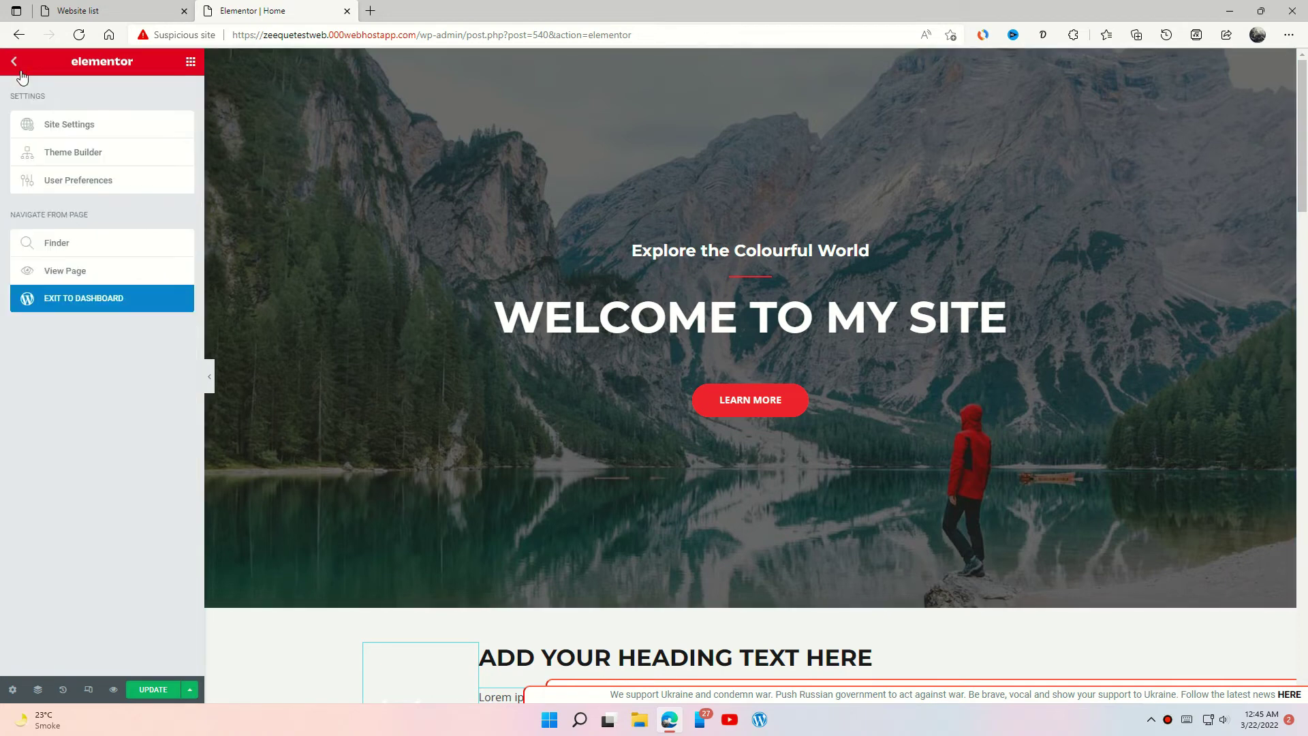
{"action": "left_click", "coordinate": [109, 304]}
{"action": "left_click", "coordinate": [728, 111]}
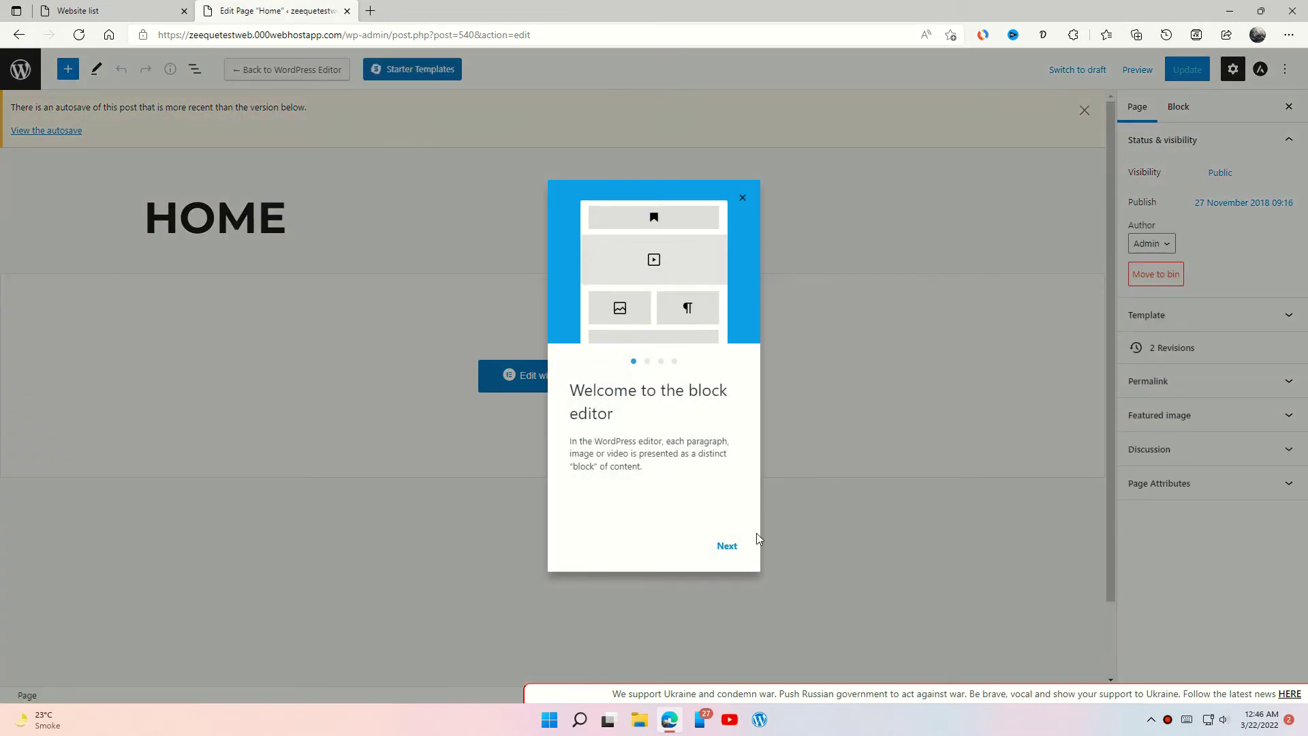
Create a new page titled 'Services' and save it as a draft
{"action": "left_click", "coordinate": [743, 198]}
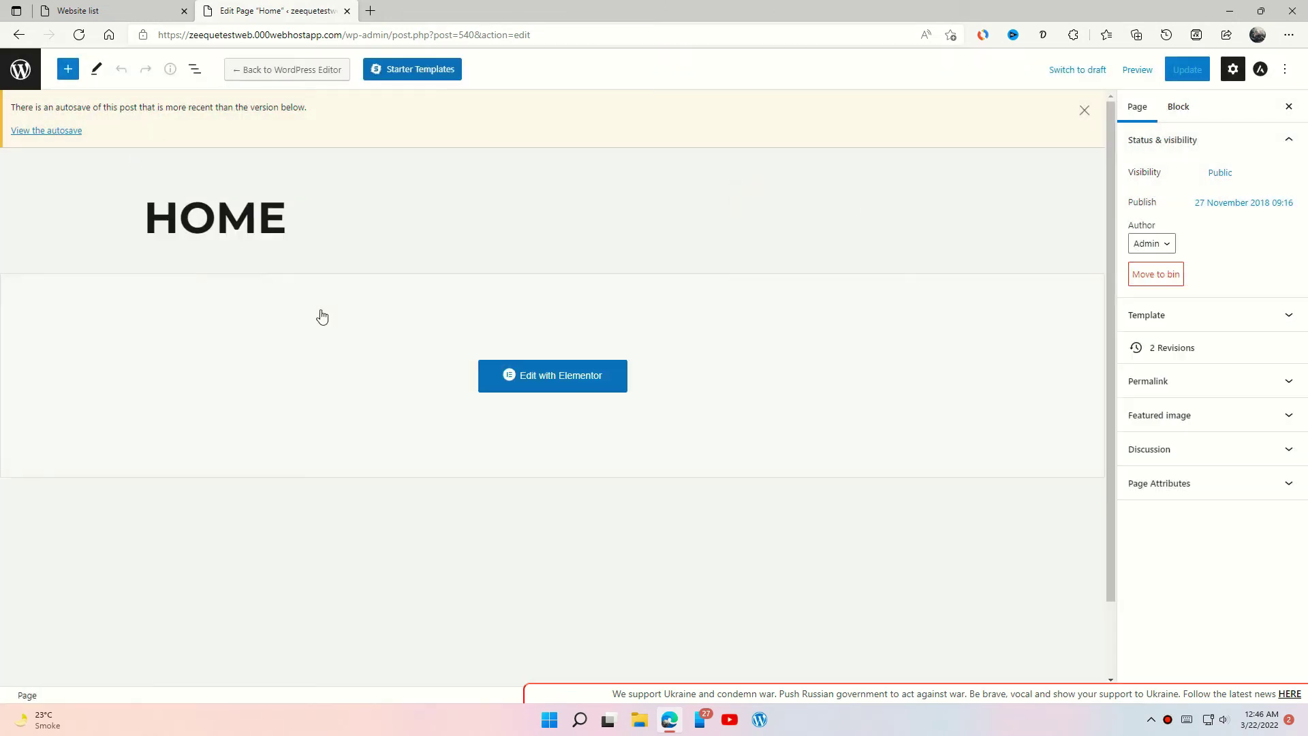
{"action": "left_click", "coordinate": [5, 77]}
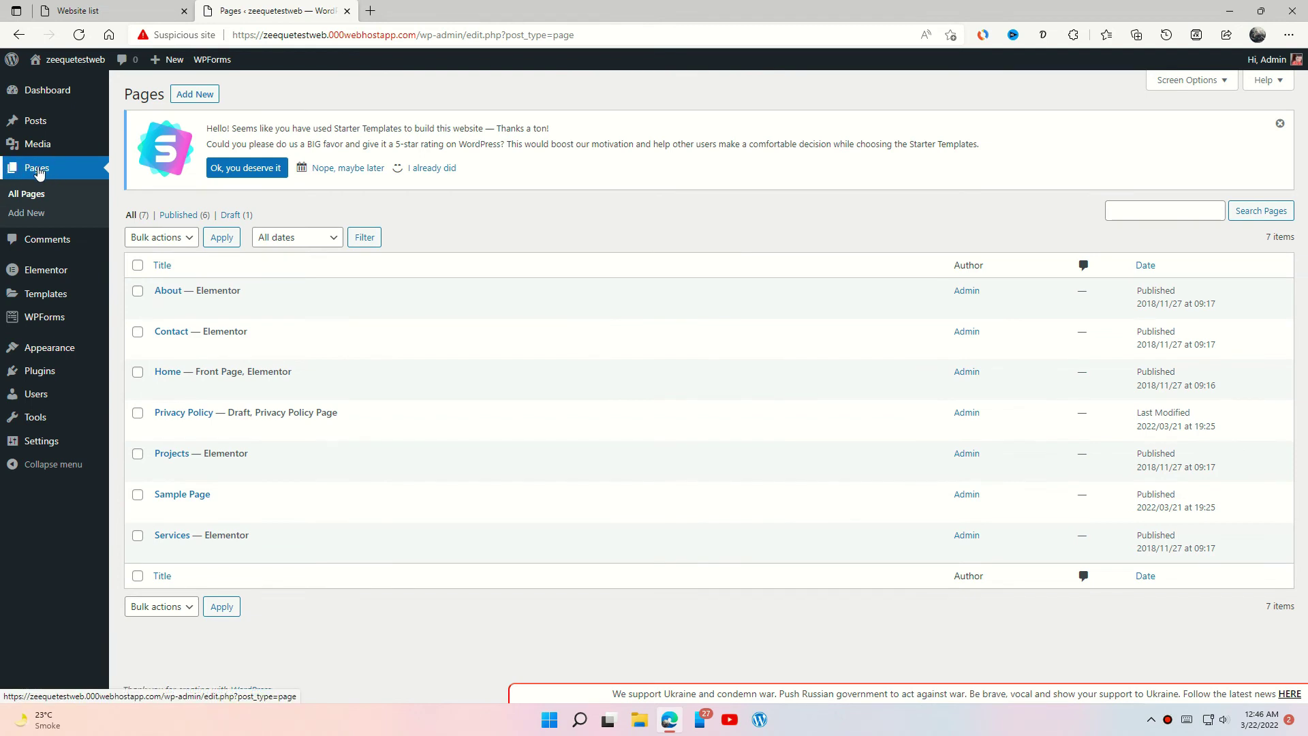
{"action": "left_click", "coordinate": [194, 96]}
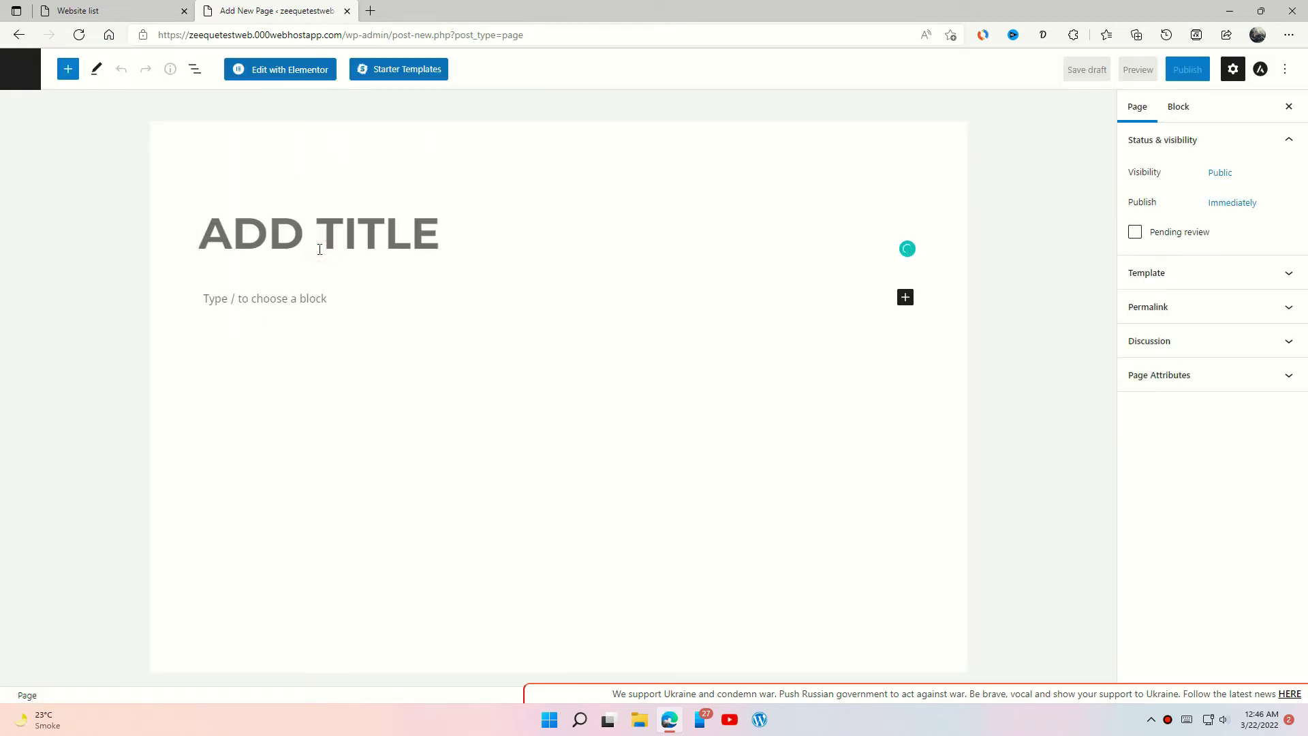
{"action": "type", "text": "Services"}
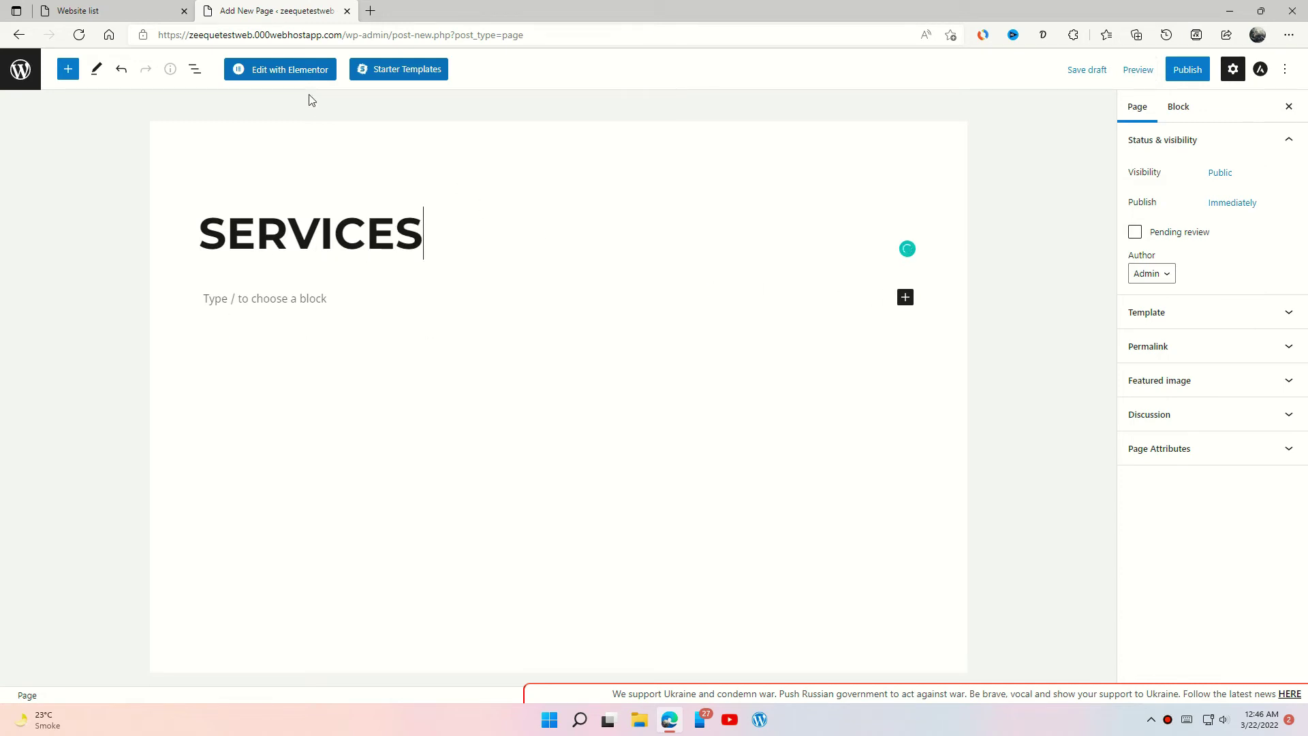
{"action": "left_click", "coordinate": [1077, 71]}
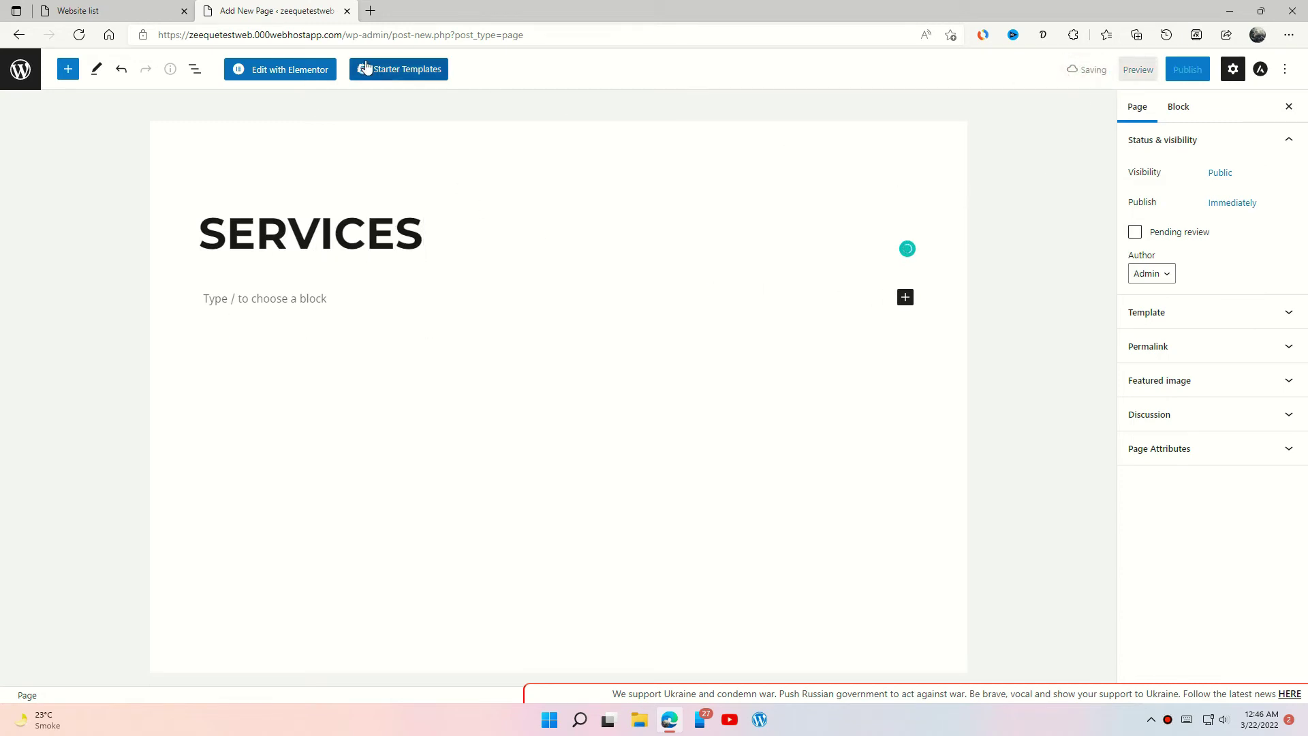
Open the Services page in Elementor and add a one-column section at the top
{"action": "left_click", "coordinate": [306, 77]}
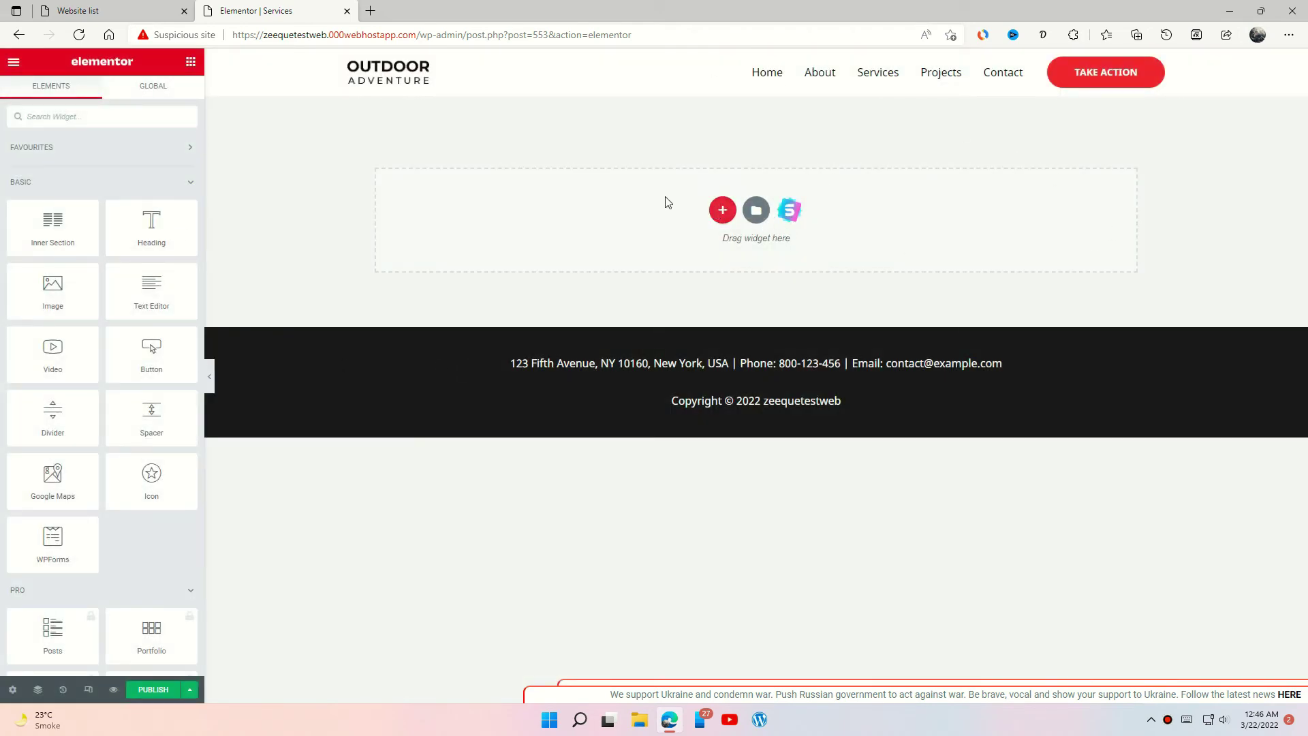
{"action": "left_click", "coordinate": [722, 209]}
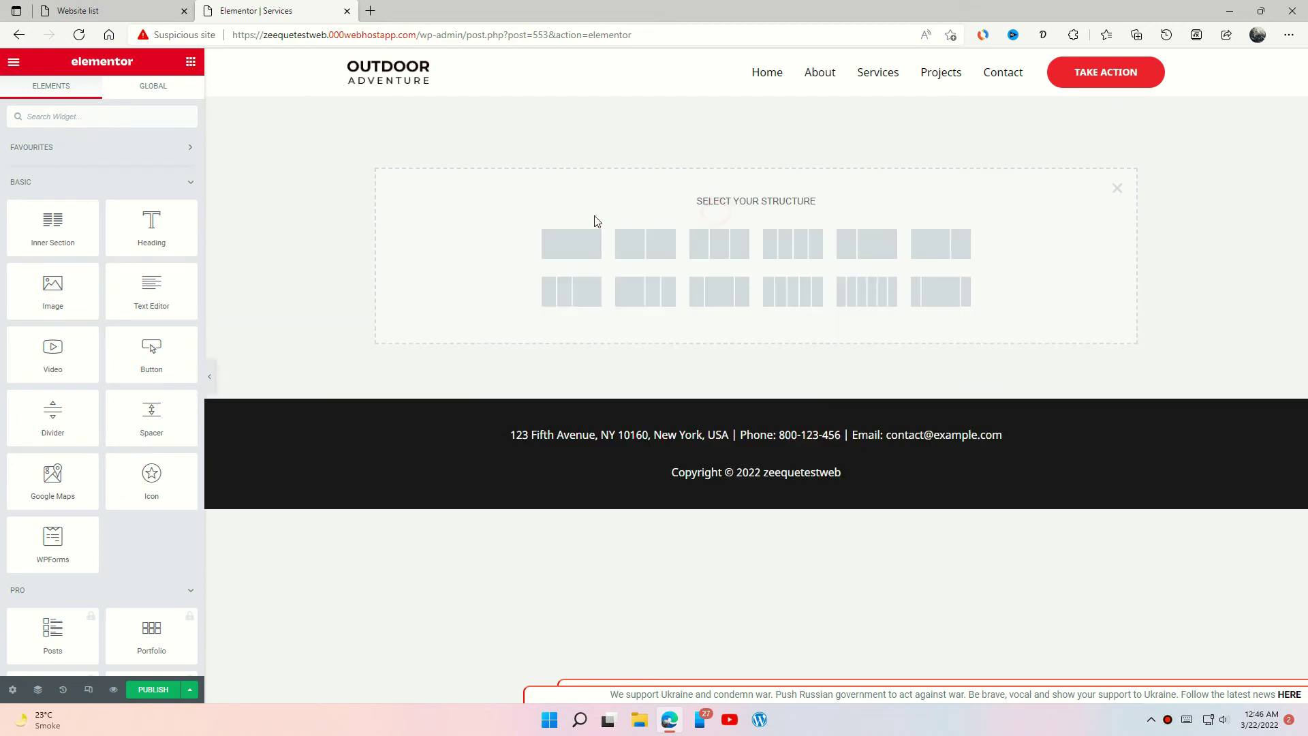
{"action": "left_click", "coordinate": [573, 245]}
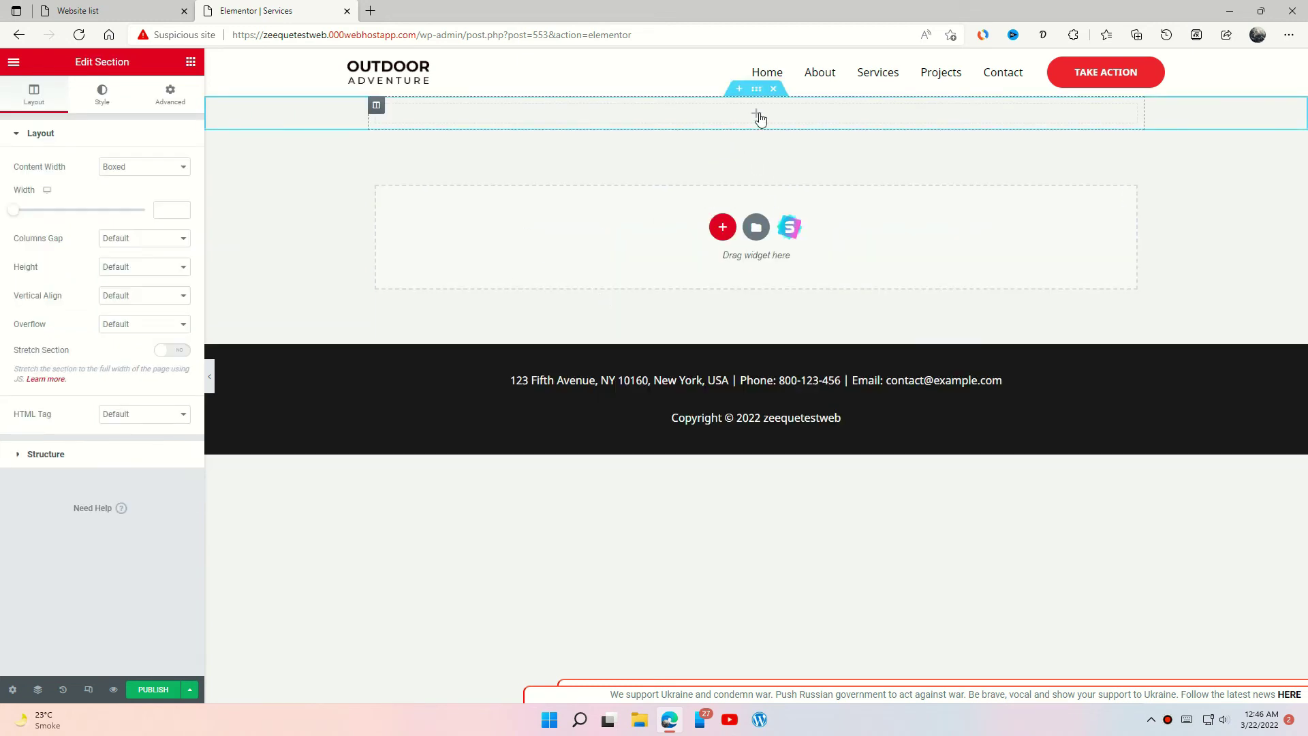
Place a Heading widget and a lorem ipsum Text Editor block in the new section
{"action": "left_click", "coordinate": [192, 65]}
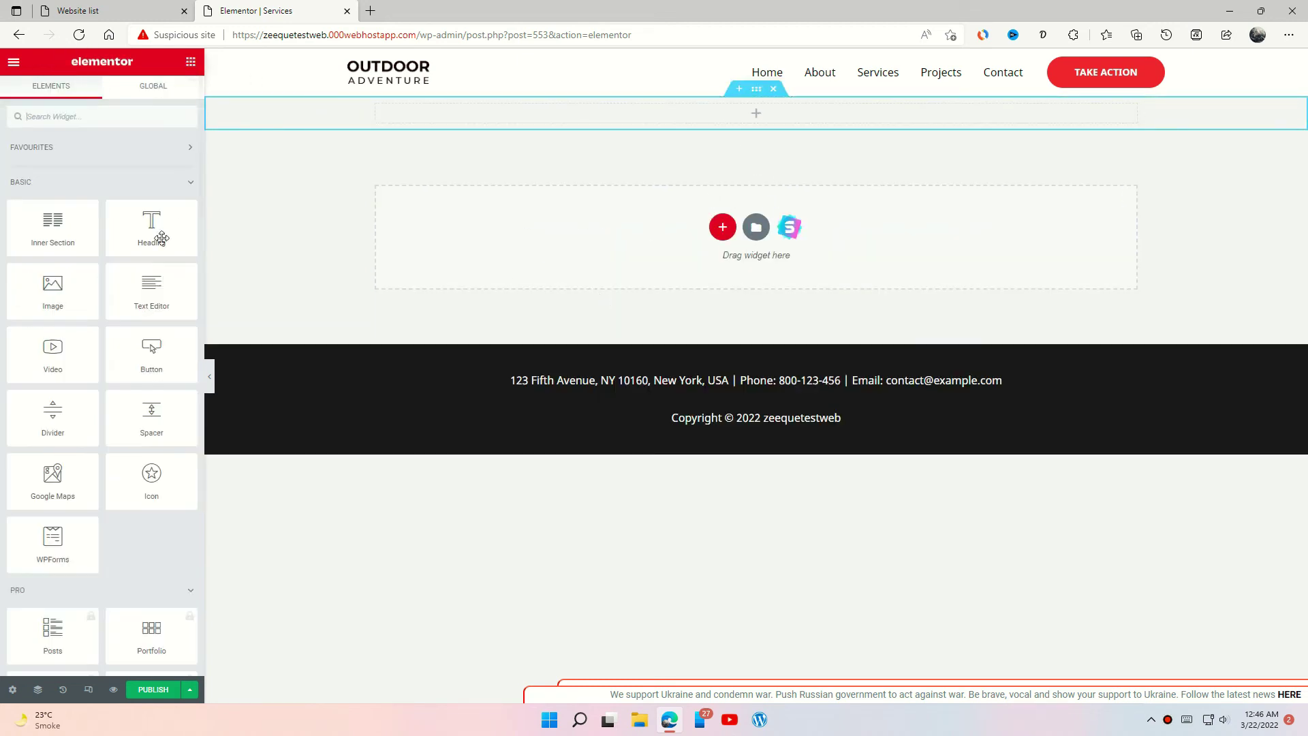
{"action": "left_click_drag", "start_coordinate": [152, 225], "coordinate": [749, 116]}
{"action": "left_click", "coordinate": [192, 64]}
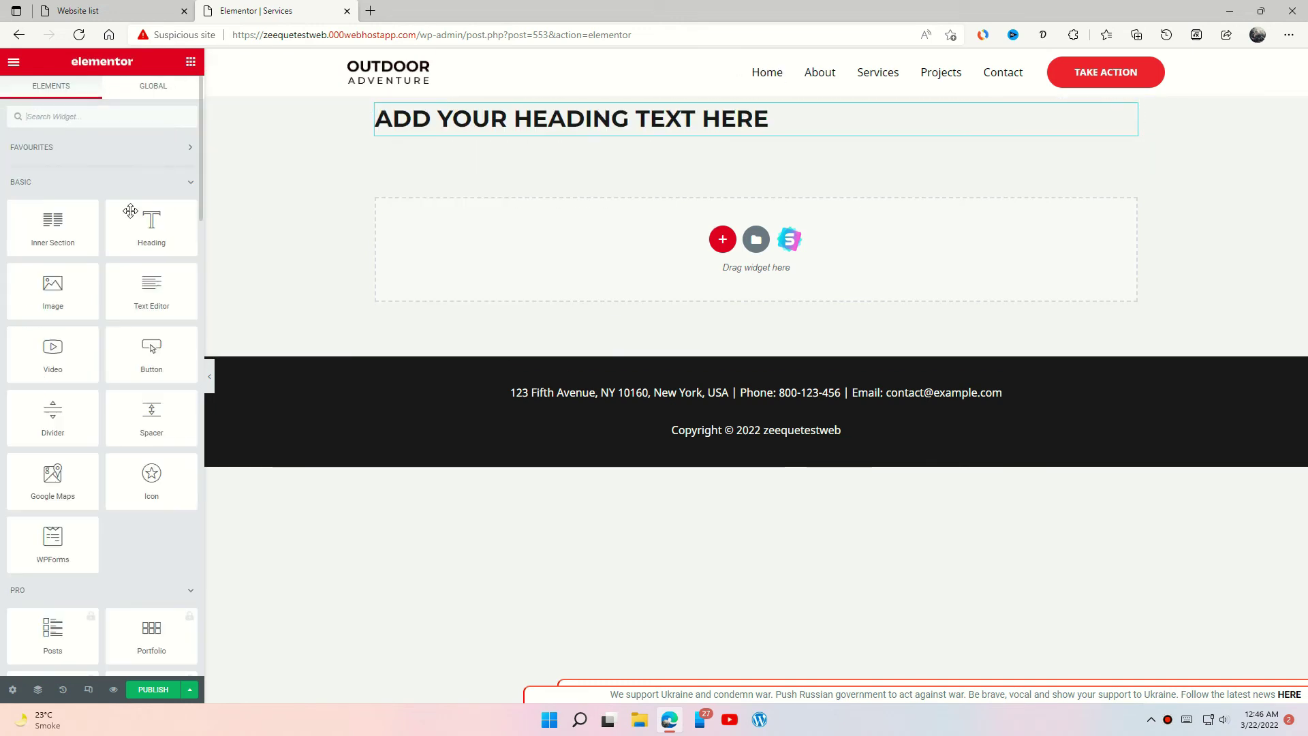
{"action": "left_click_drag", "start_coordinate": [151, 286], "coordinate": [657, 134]}
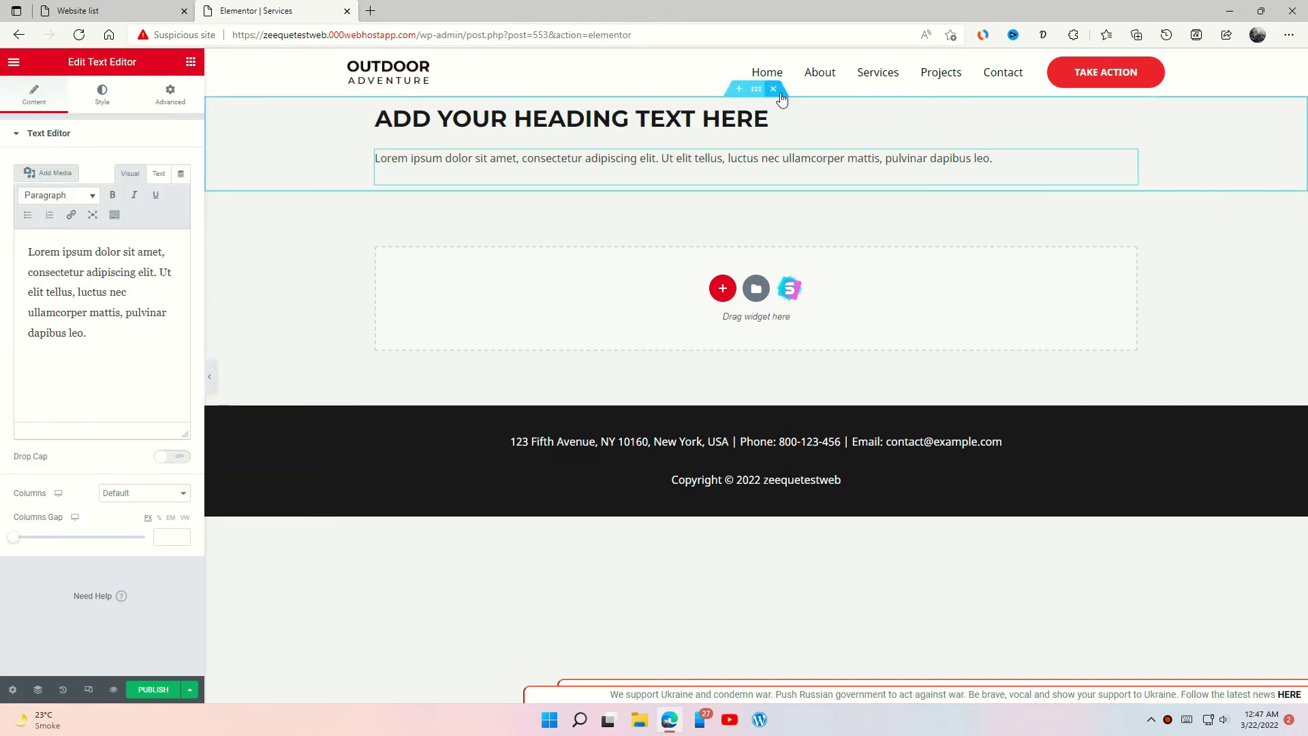
Insert the Architecture – Projects page template with the 'Realities We've Designed' heading from the Library
{"action": "left_click", "coordinate": [756, 210]}
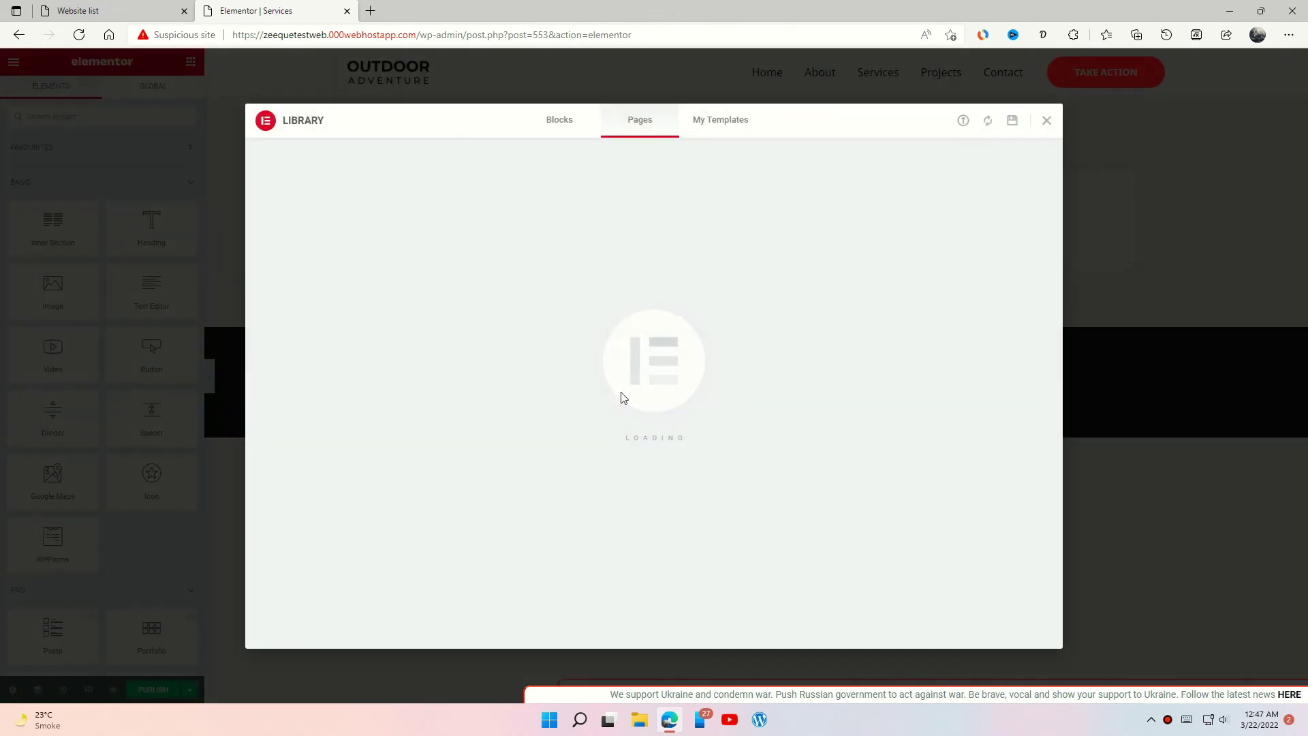
{"action": "left_click", "coordinate": [559, 120]}
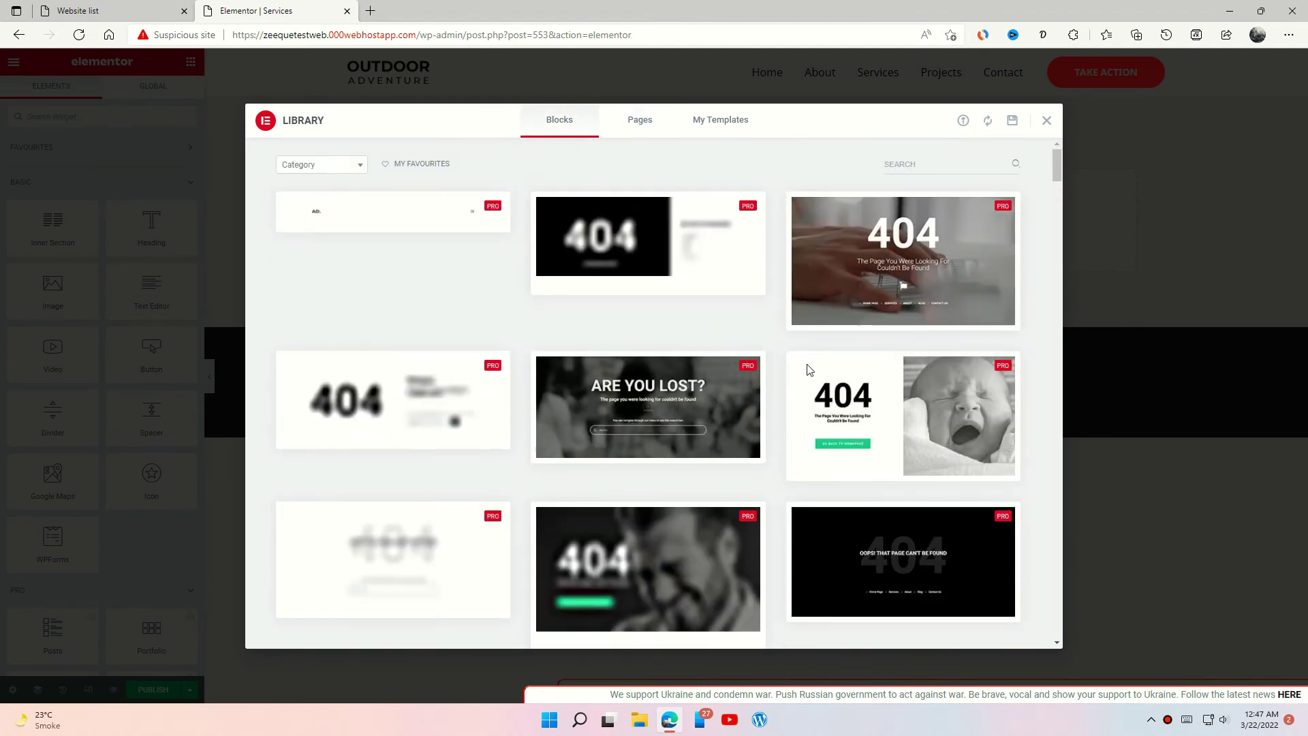
{"action": "scroll", "coordinate": [602, 205], "scroll_direction": "down", "scroll_amount": 3}
{"action": "left_click", "coordinate": [664, 120]}
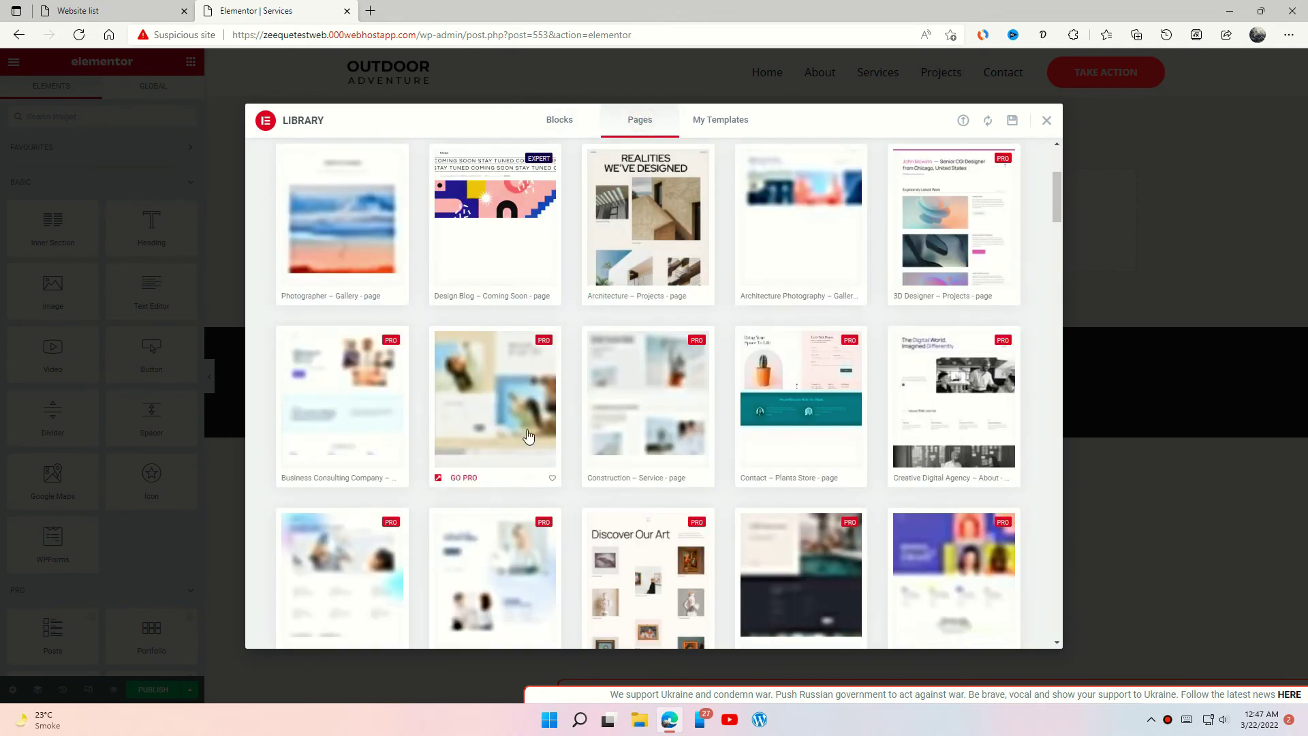
{"action": "left_click", "coordinate": [604, 228]}
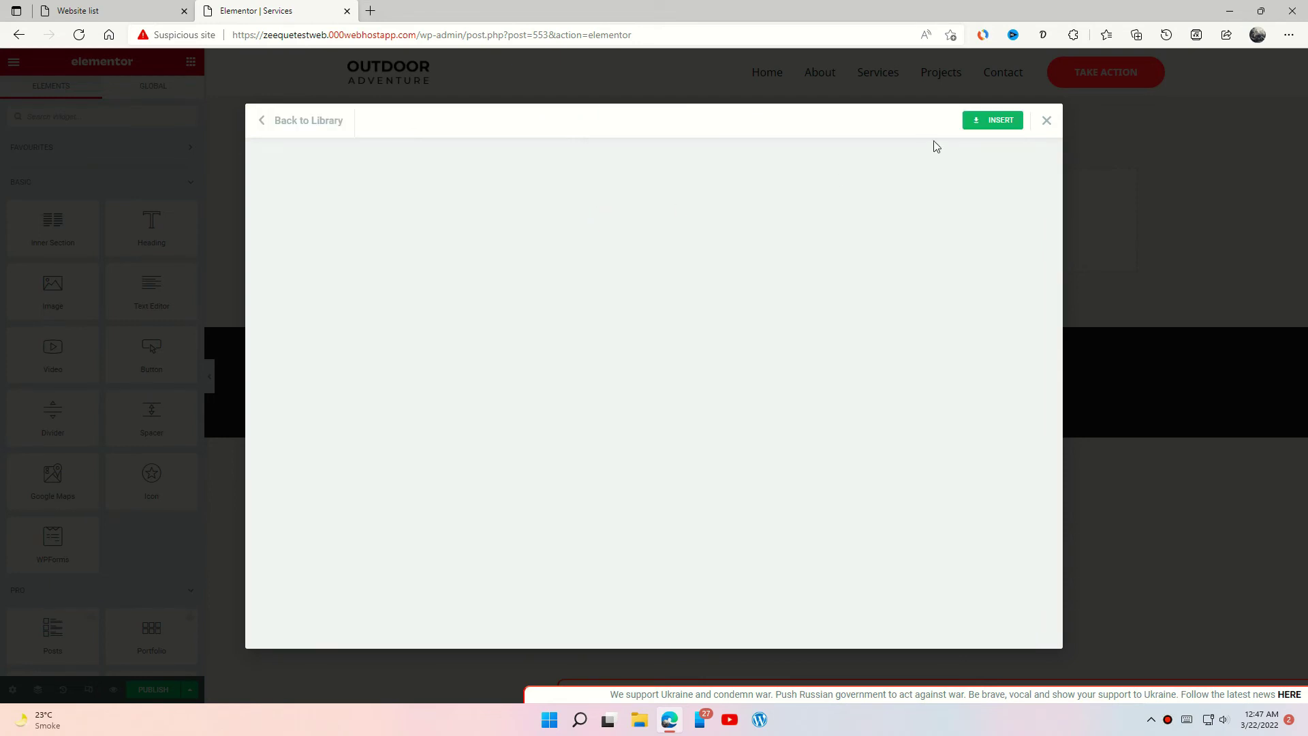
{"action": "left_click", "coordinate": [999, 123]}
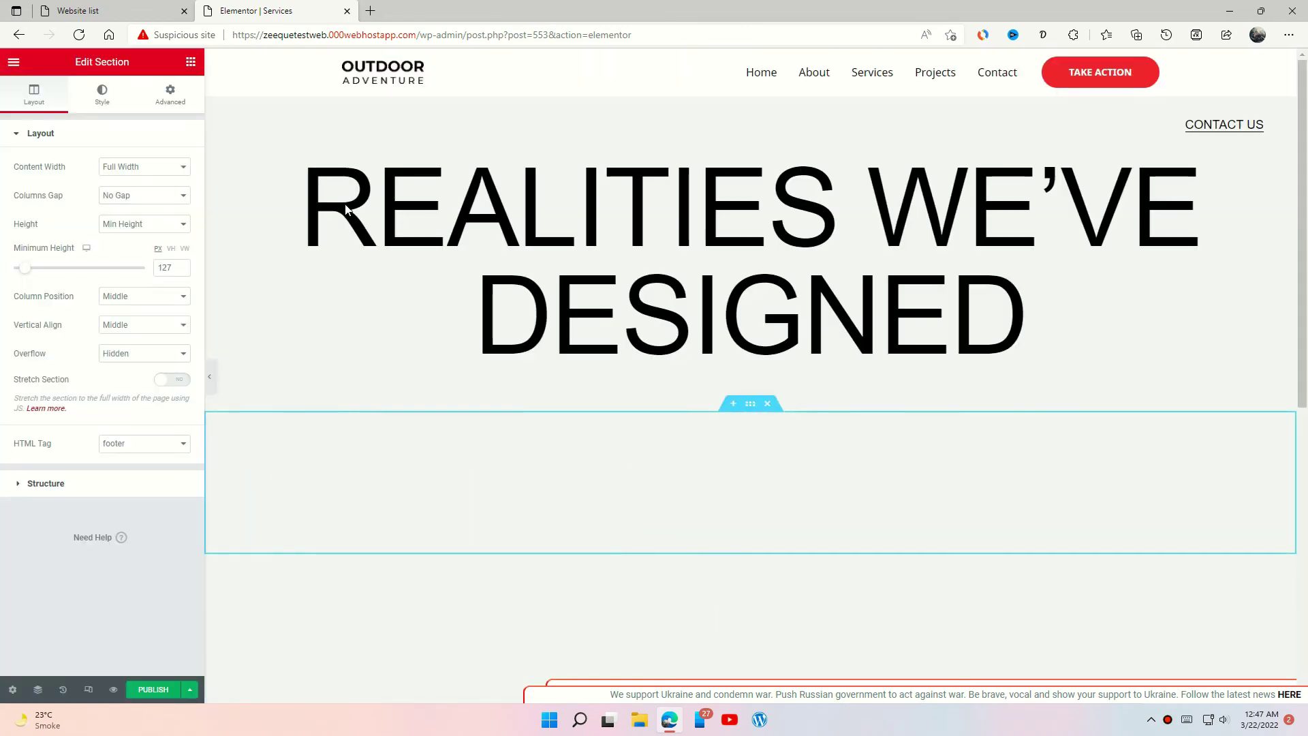
{"action": "scroll", "coordinate": [677, 386], "scroll_direction": "down", "scroll_amount": 10}
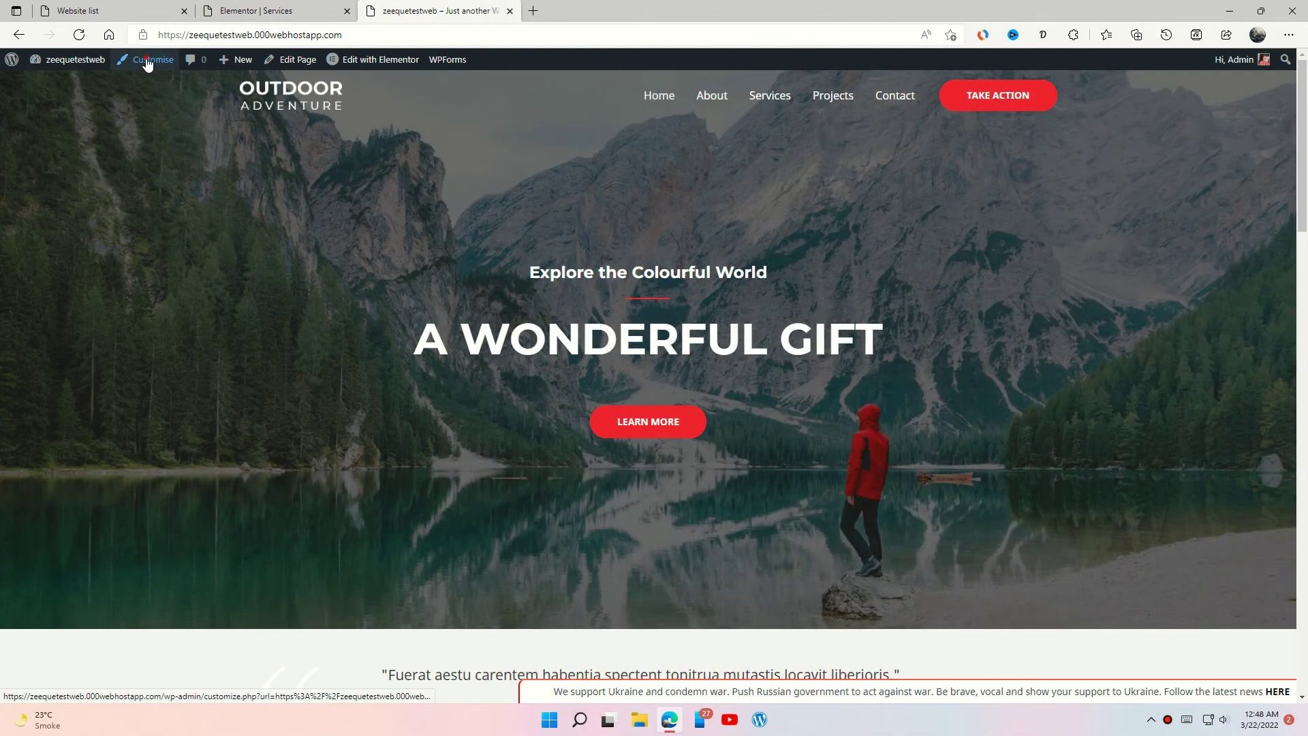
Open the Astra Customizer from the front page at the Transparent Header settings
{"action": "left_click", "coordinate": [146, 63]}
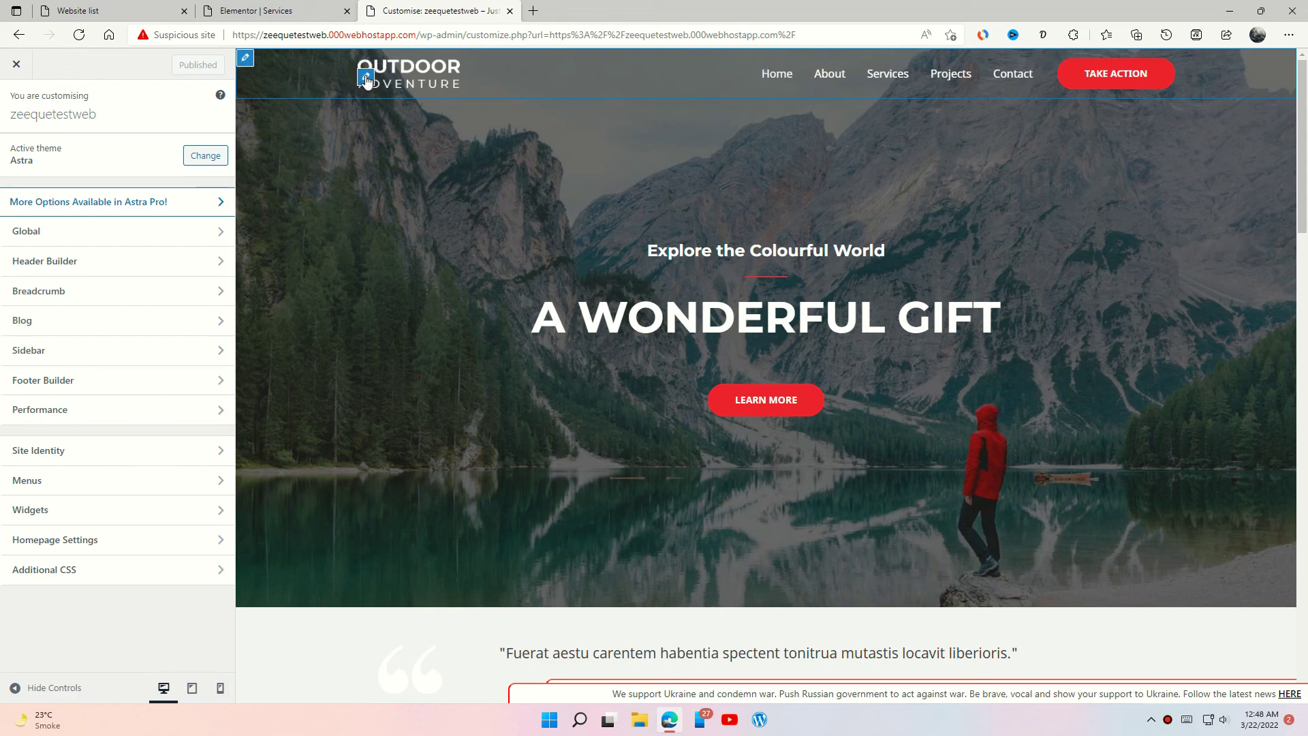
{"action": "left_click", "coordinate": [366, 79]}
{"action": "left_click", "coordinate": [135, 285]}
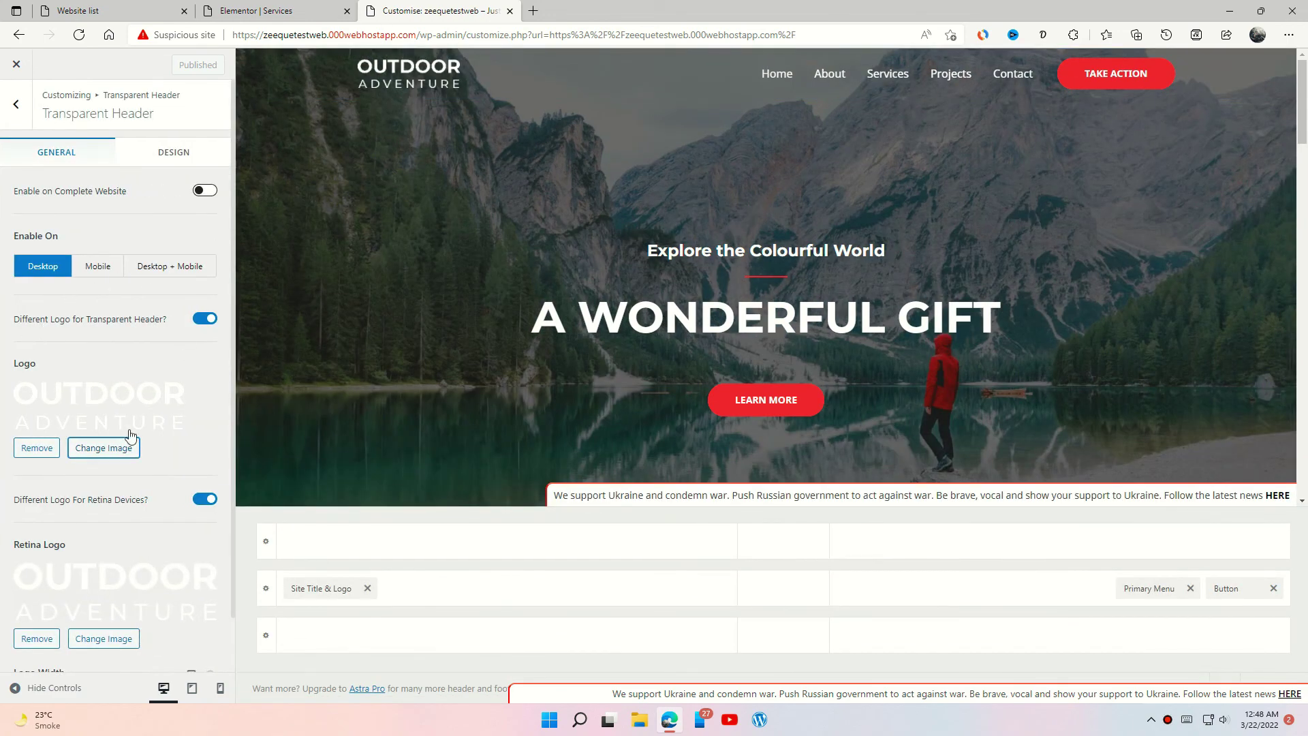
{"action": "left_click", "coordinate": [109, 449]}
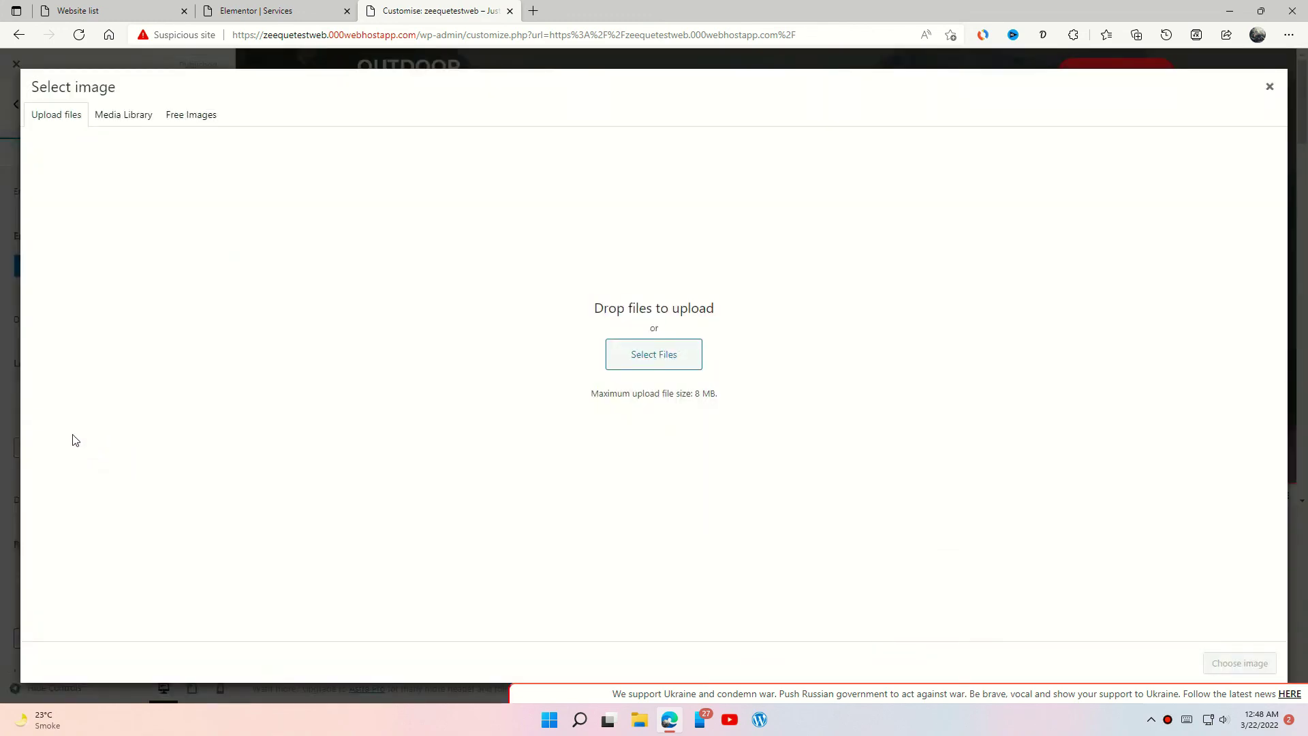
{"action": "left_click", "coordinate": [1270, 88]}
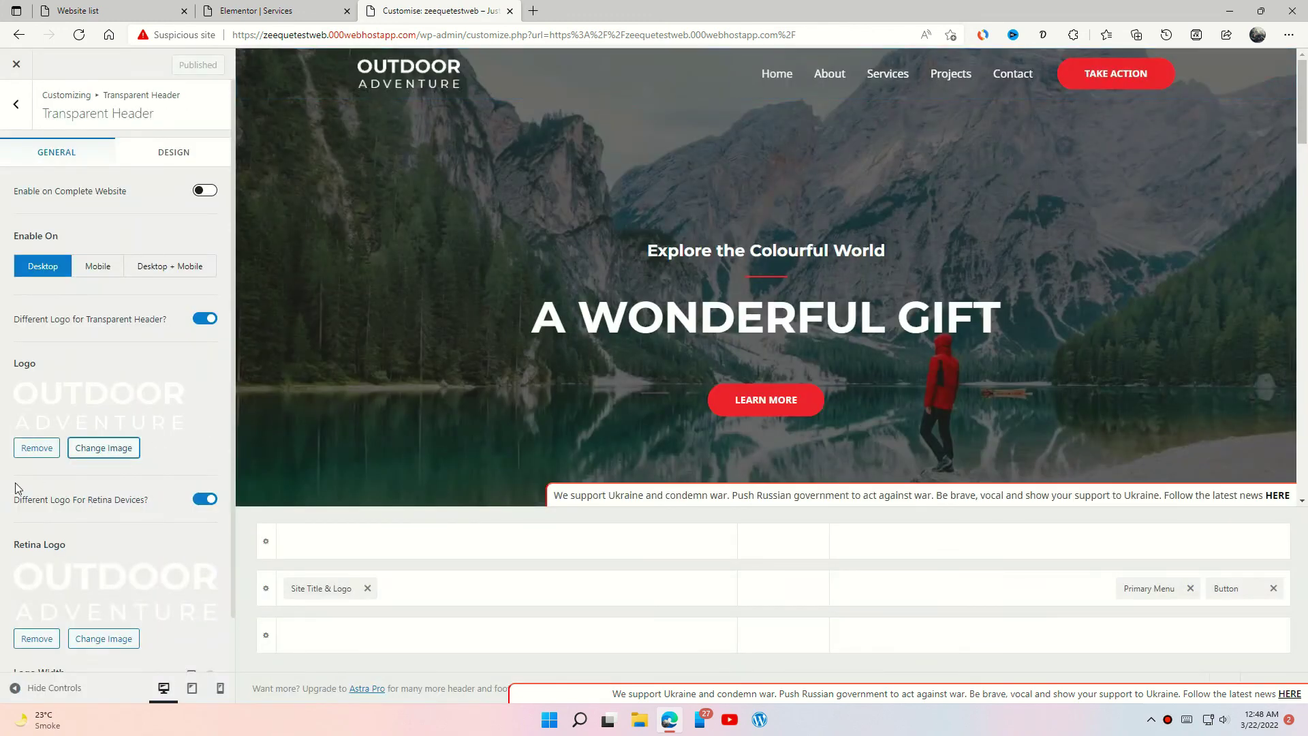
{"action": "left_click", "coordinate": [122, 448]}
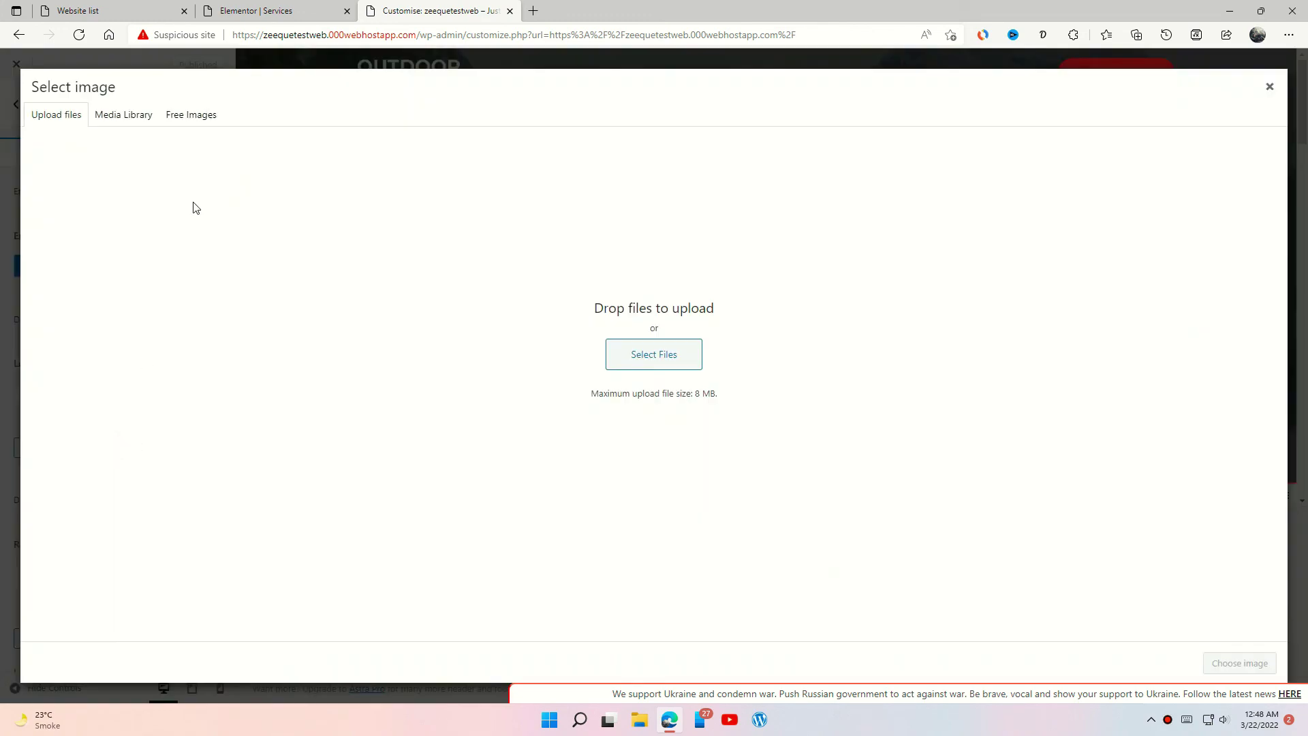
{"action": "left_click", "coordinate": [143, 120]}
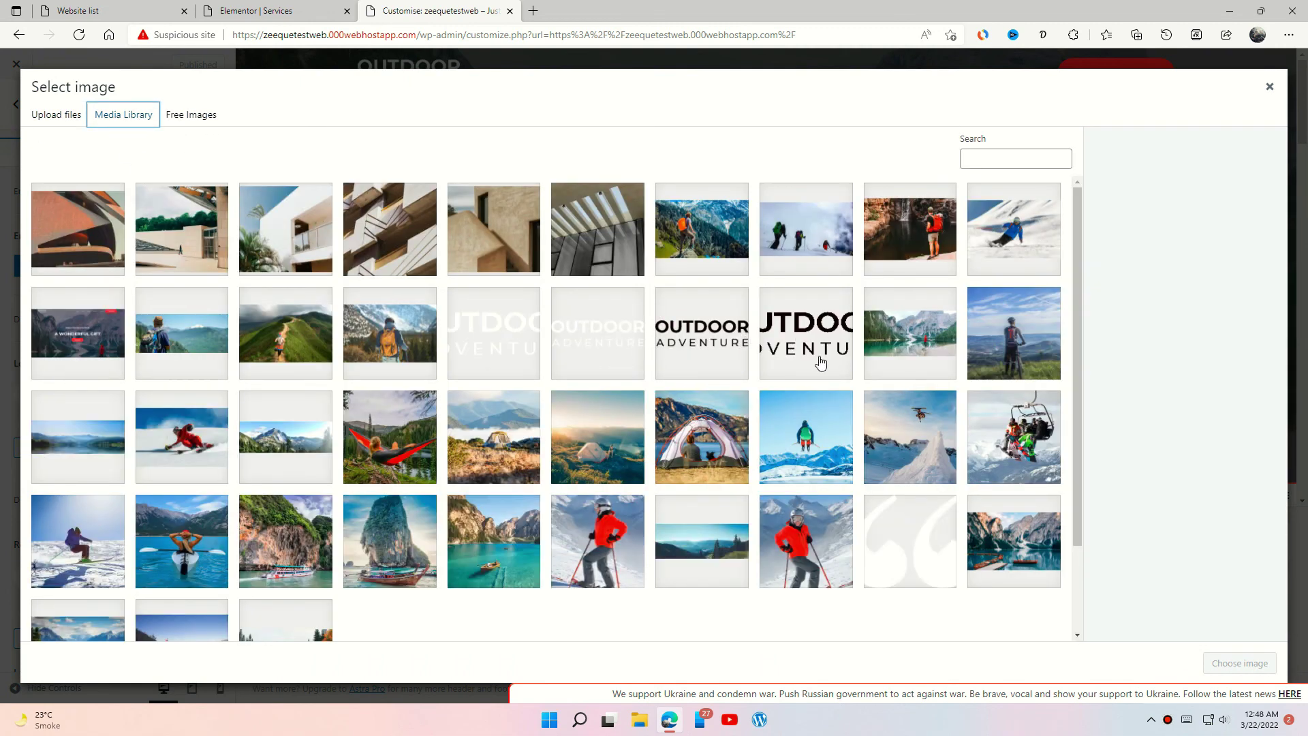
{"action": "left_click", "coordinate": [693, 343]}
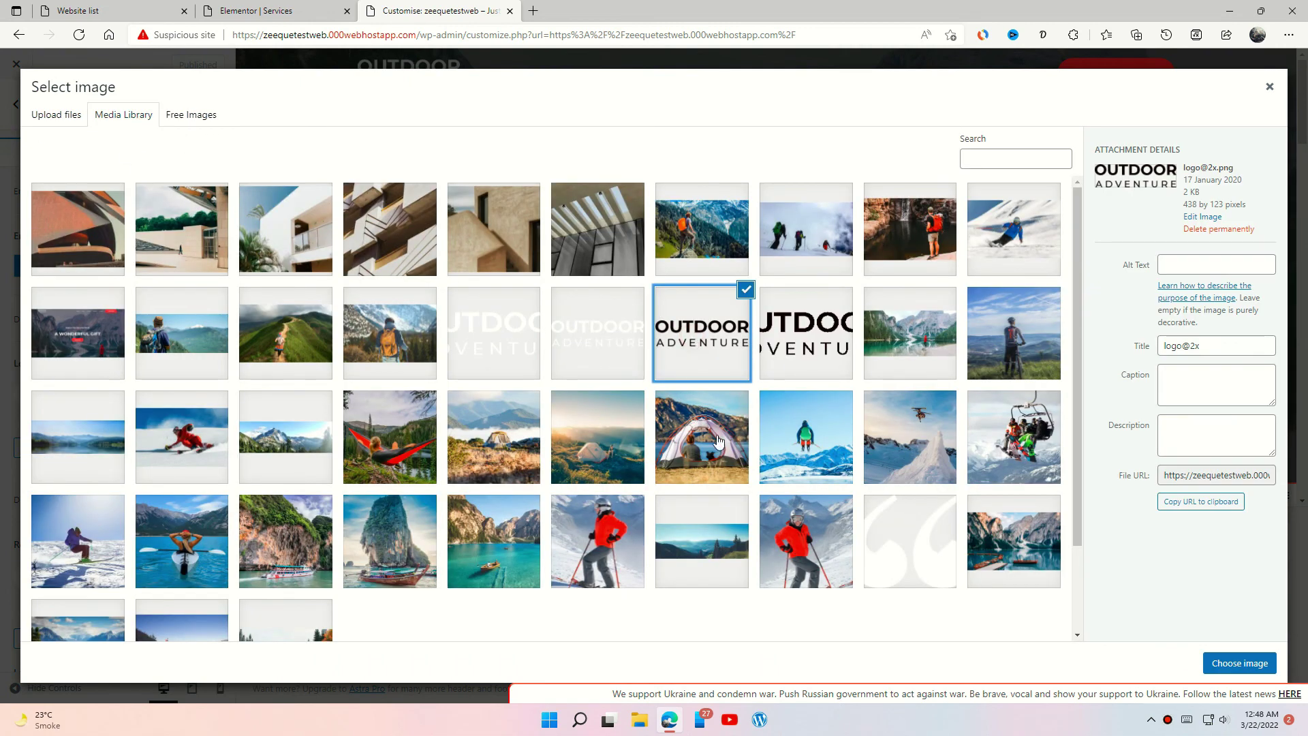
{"action": "left_click", "coordinate": [1237, 667]}
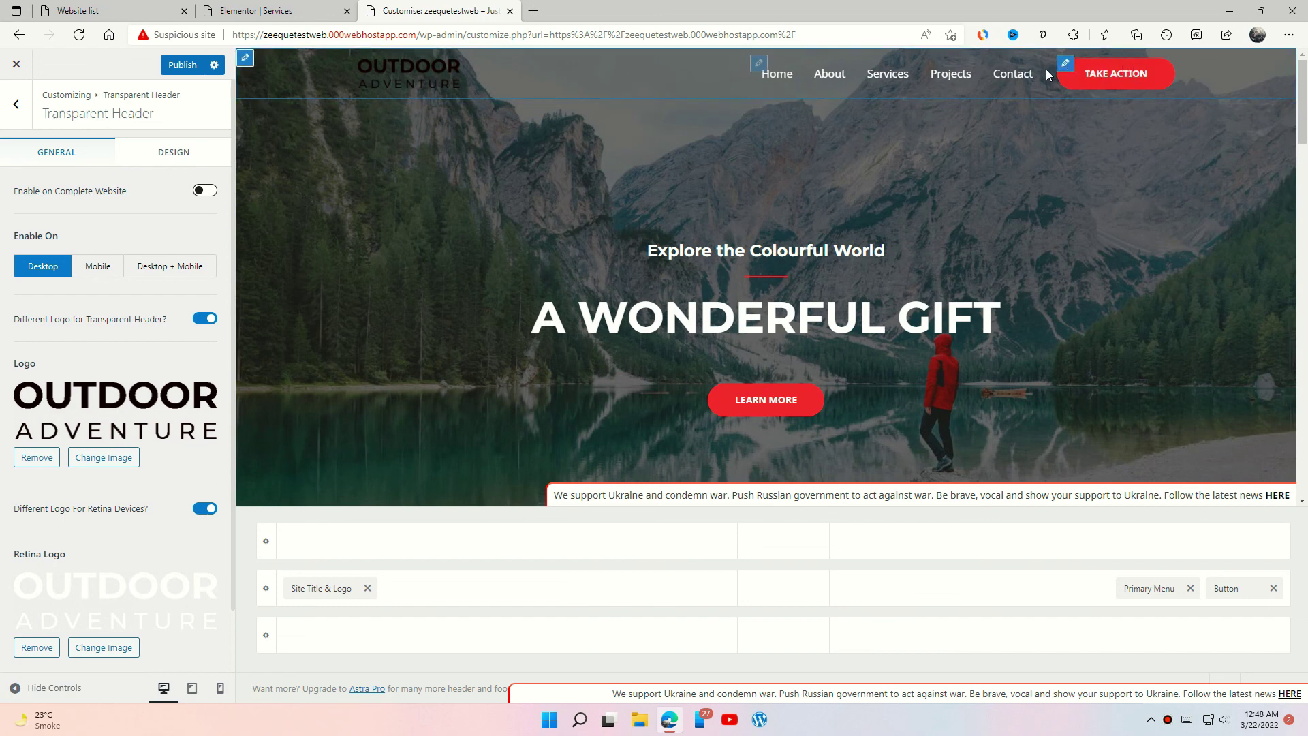
Inspect the TAKE ACTION button's link and styling settings
{"action": "left_click", "coordinate": [1066, 65]}
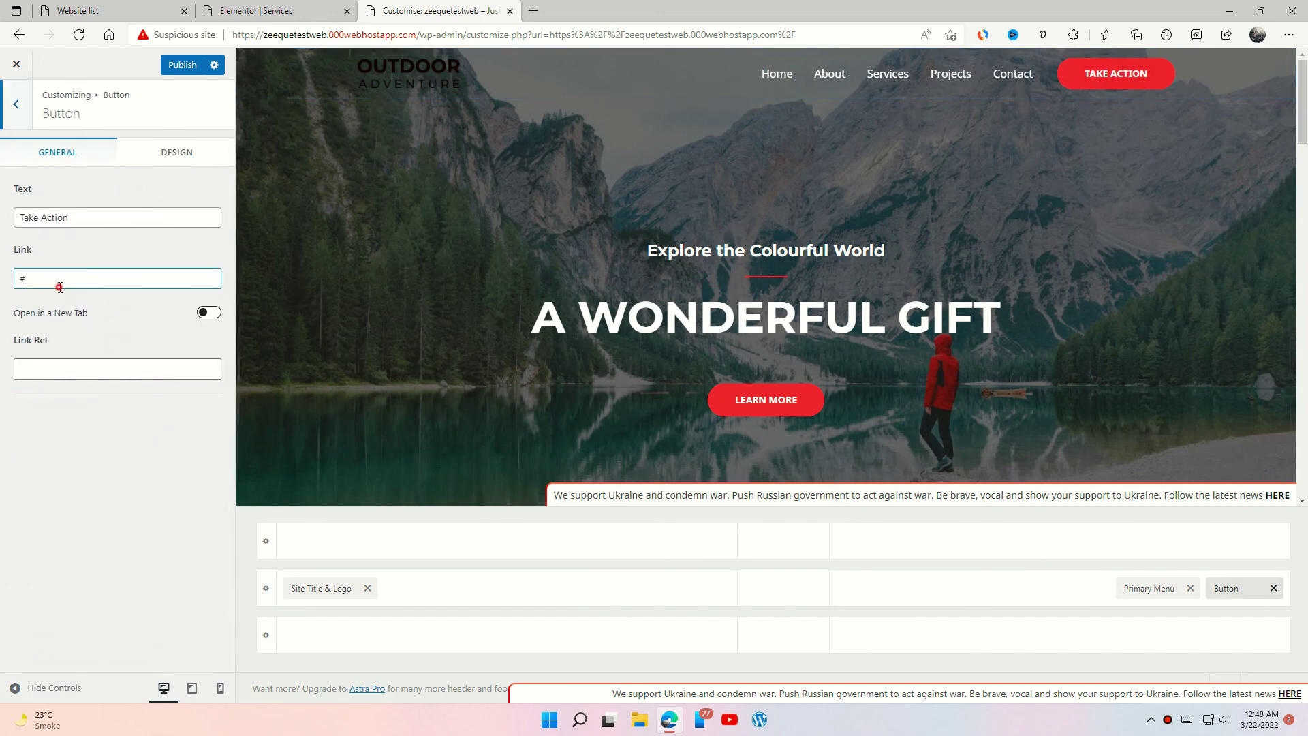
{"action": "left_click", "coordinate": [66, 276]}
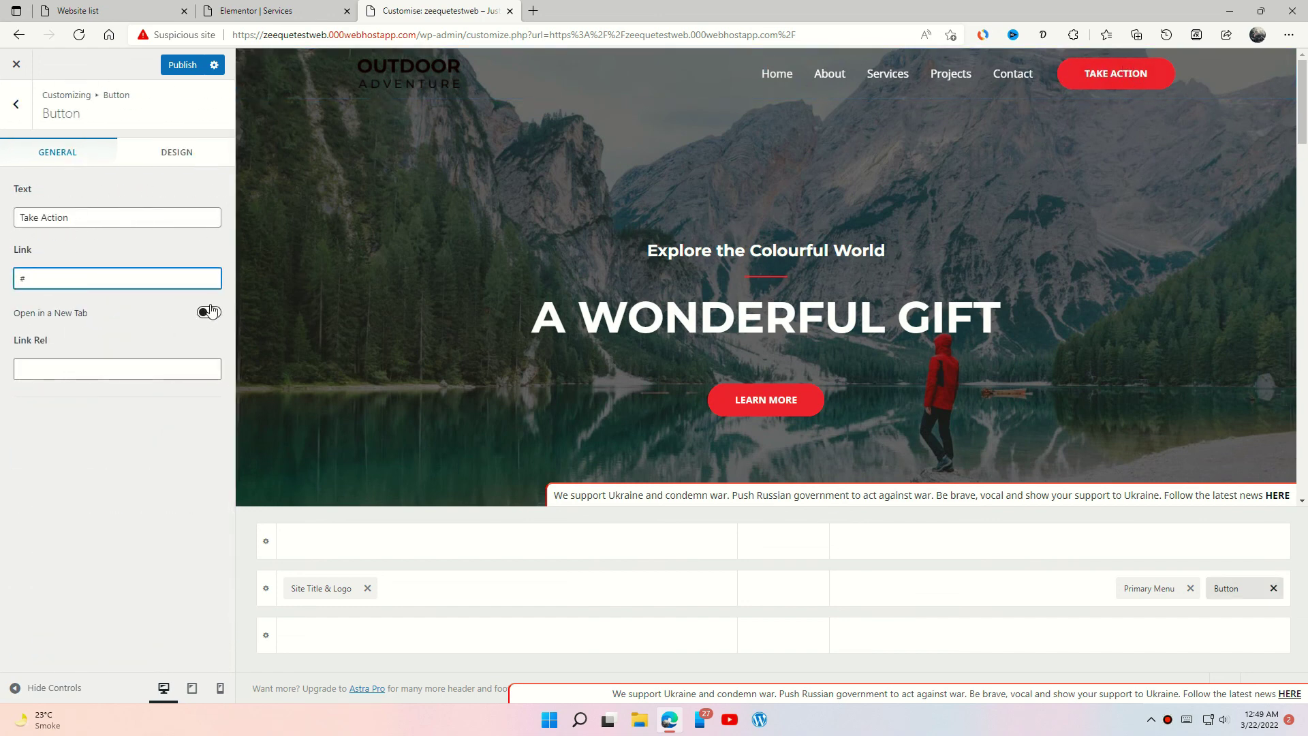
{"action": "left_click", "coordinate": [191, 162]}
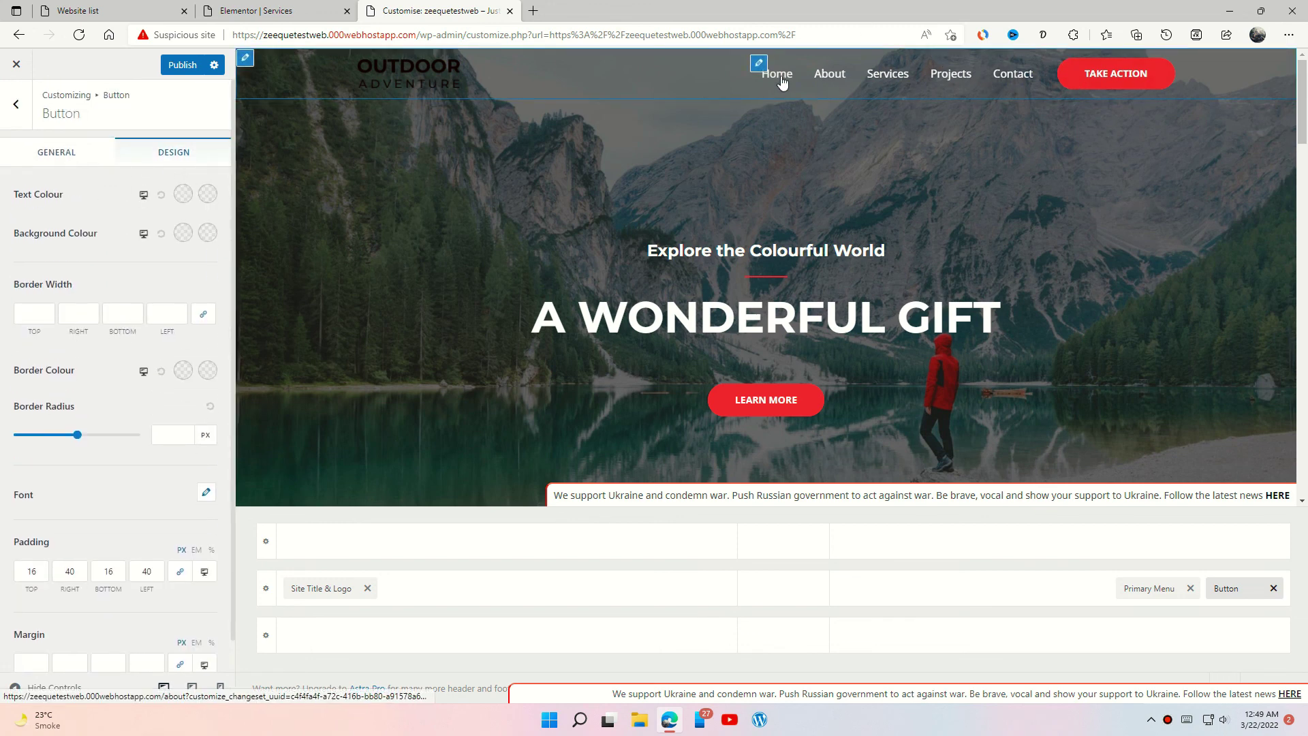
Review the Primary Menu settings, then leave the Customizer without publishing
{"action": "left_click", "coordinate": [758, 64]}
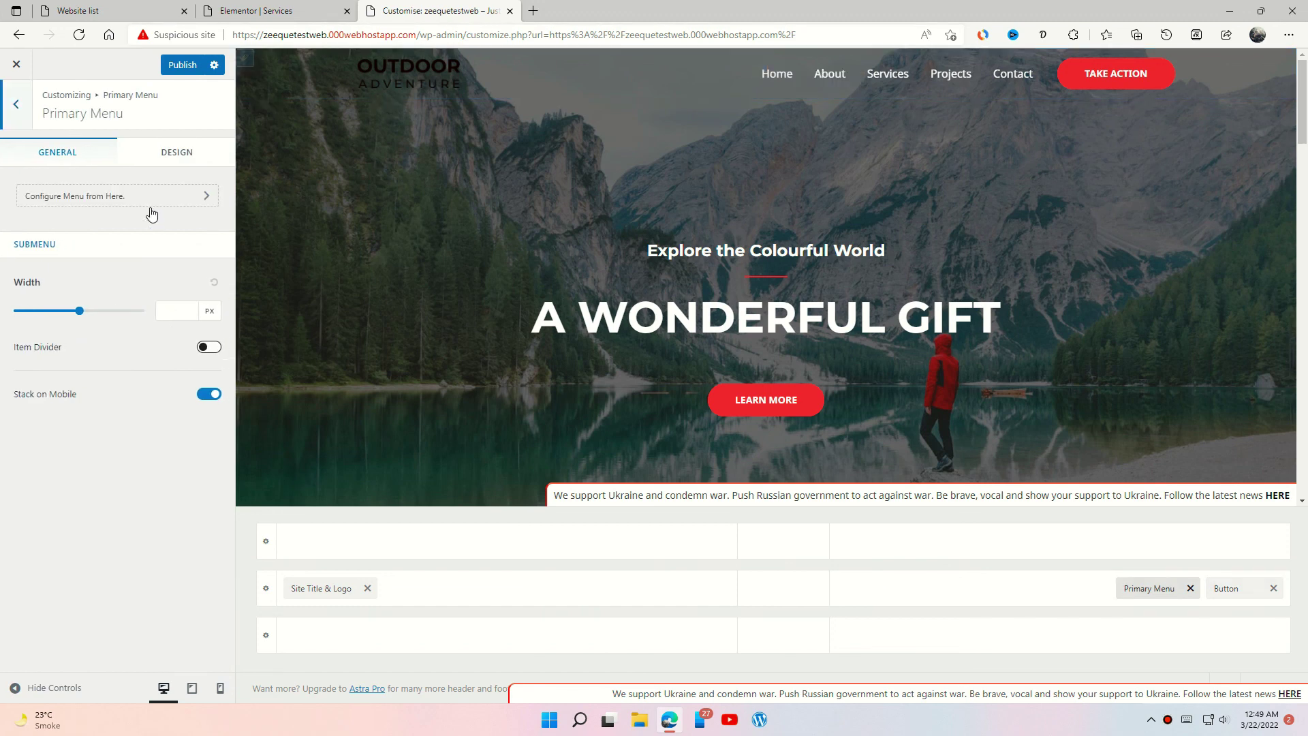
{"action": "scroll", "coordinate": [406, 290], "scroll_direction": "down", "scroll_amount": 3}
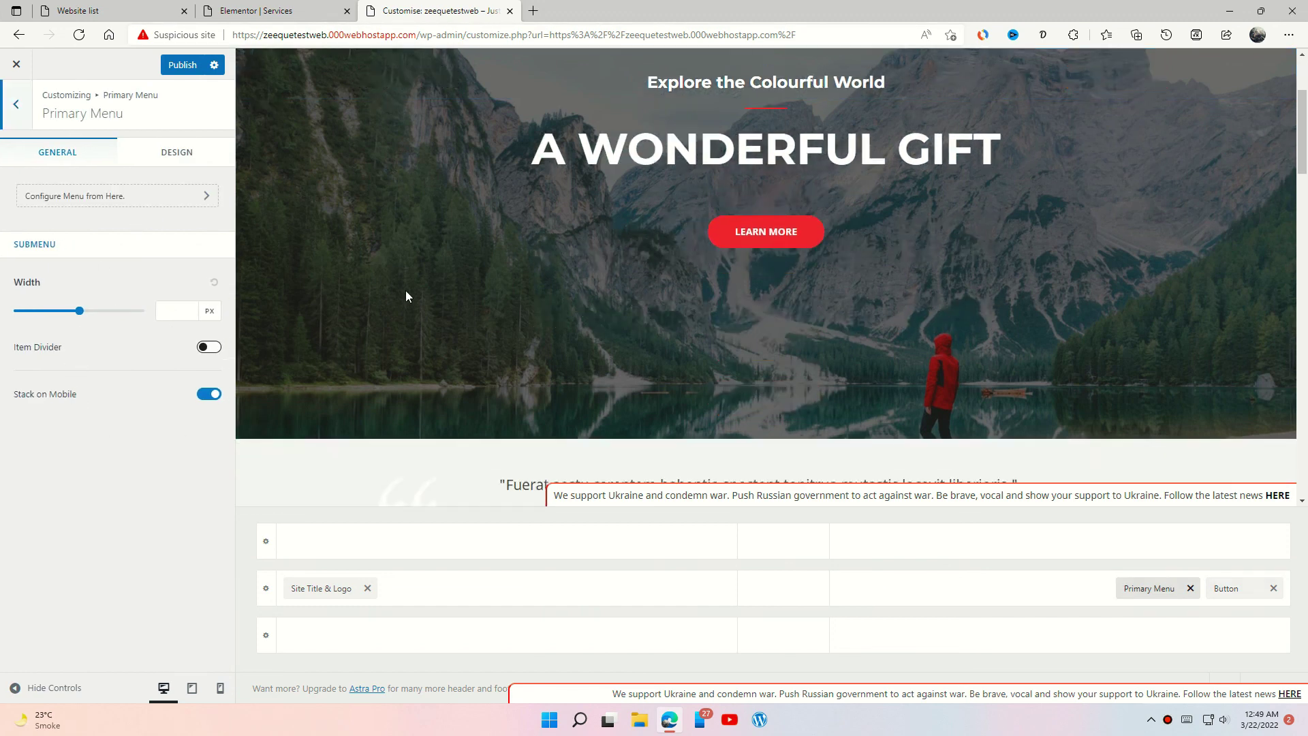
{"action": "scroll", "coordinate": [406, 290], "scroll_direction": "up", "scroll_amount": 3}
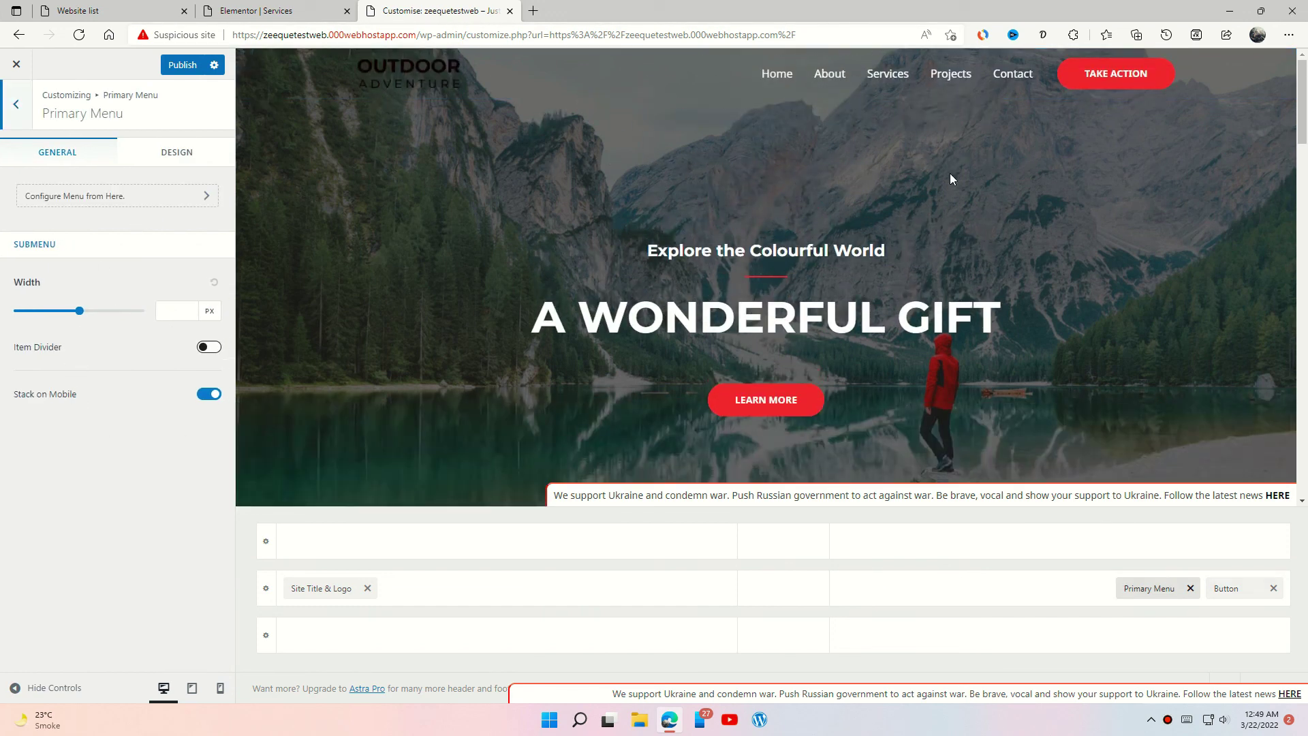
{"action": "left_click", "coordinate": [15, 64]}
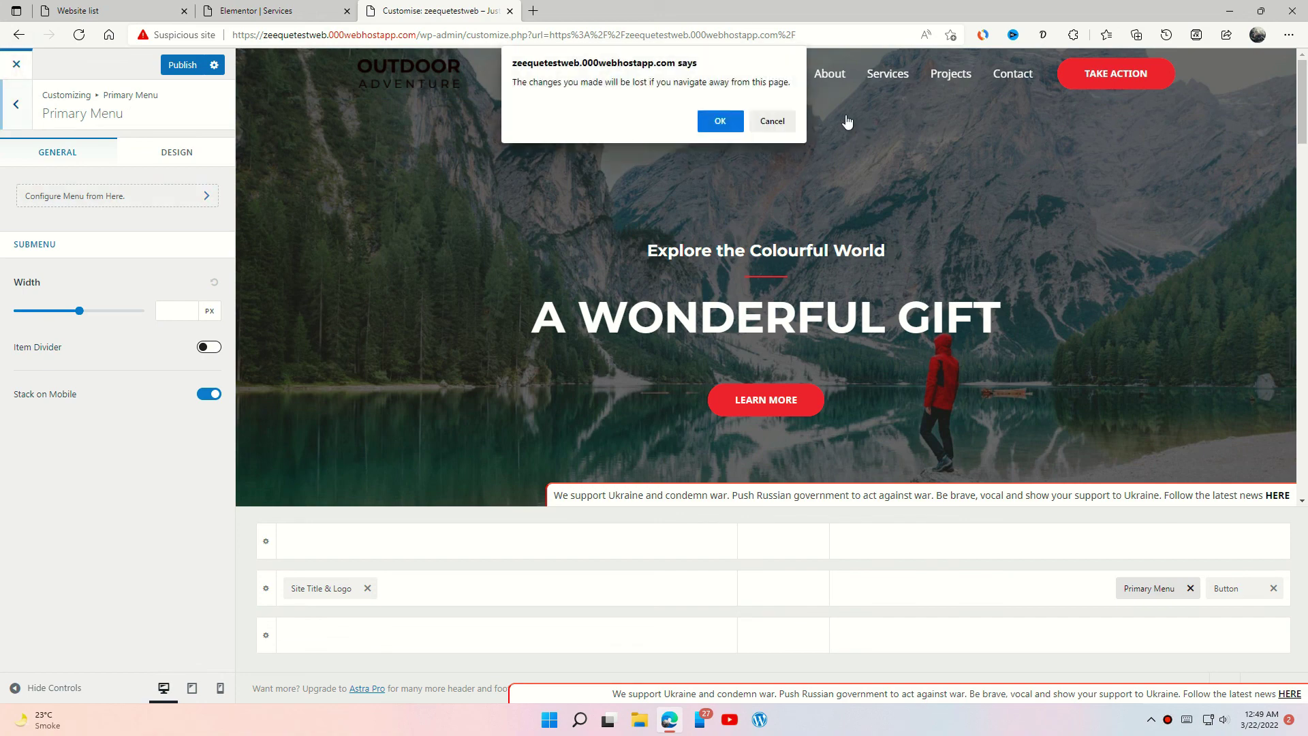
{"action": "left_click", "coordinate": [716, 124]}
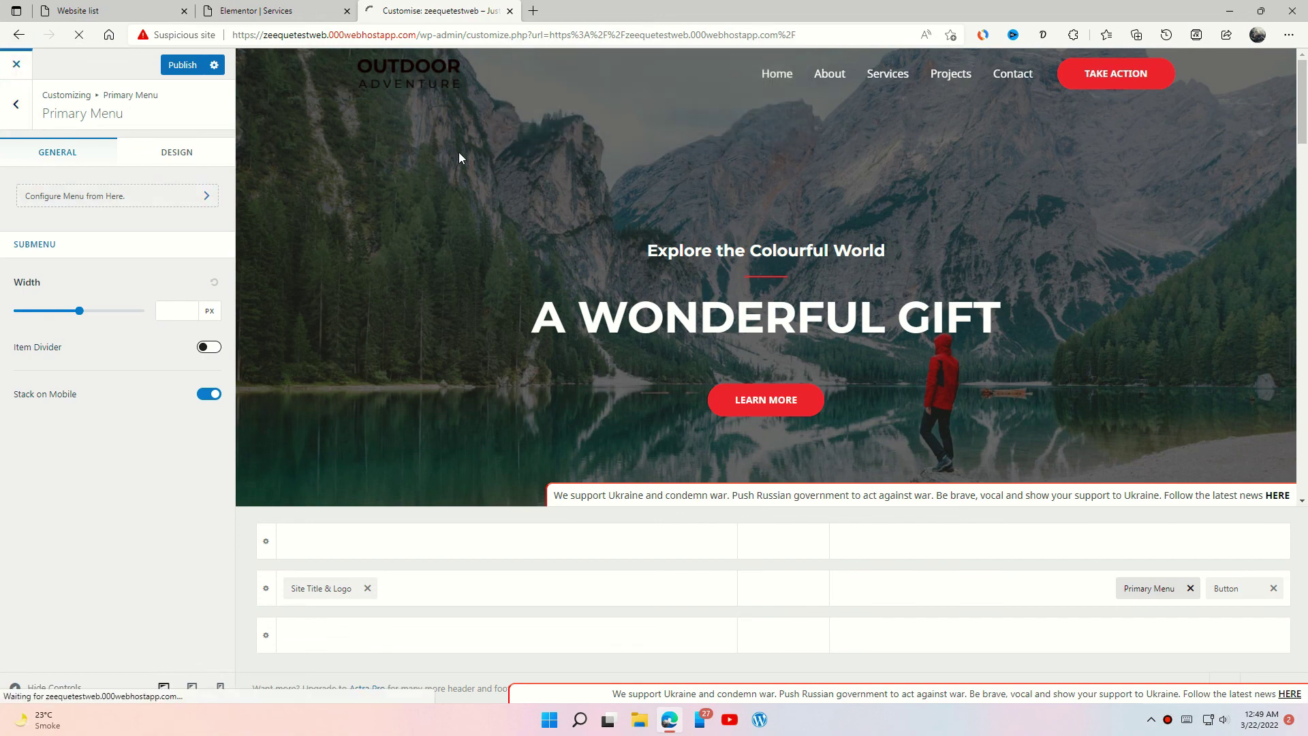